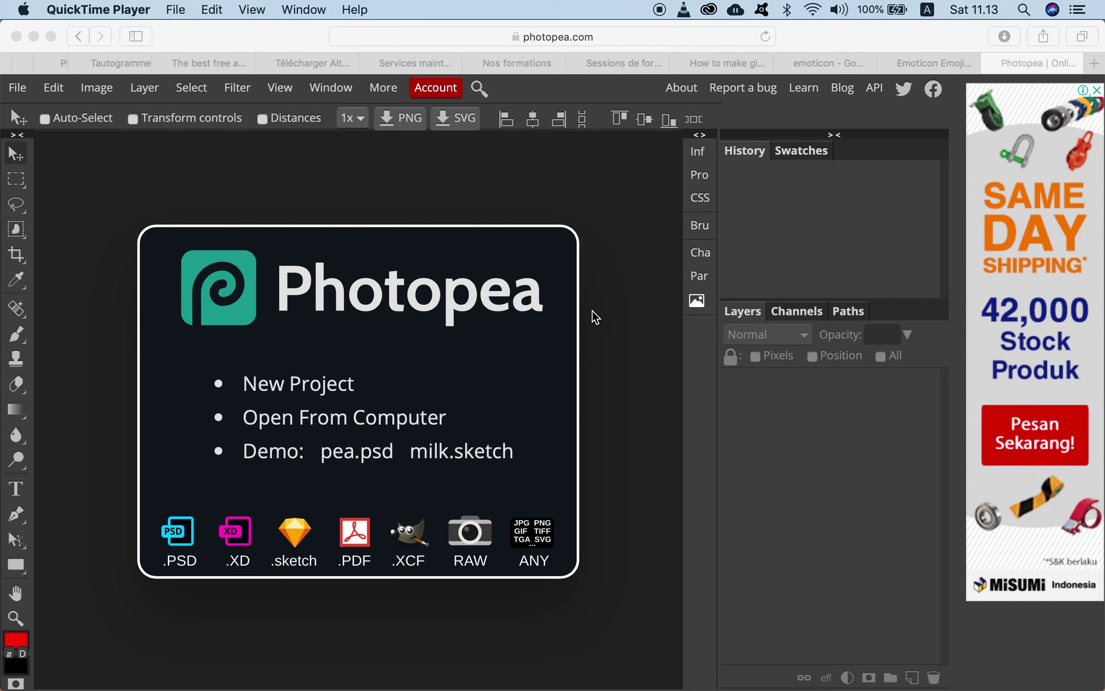
Open the five Snapseed JPG images from the "images ne pas effacer" folder together.
left_click(18, 92)
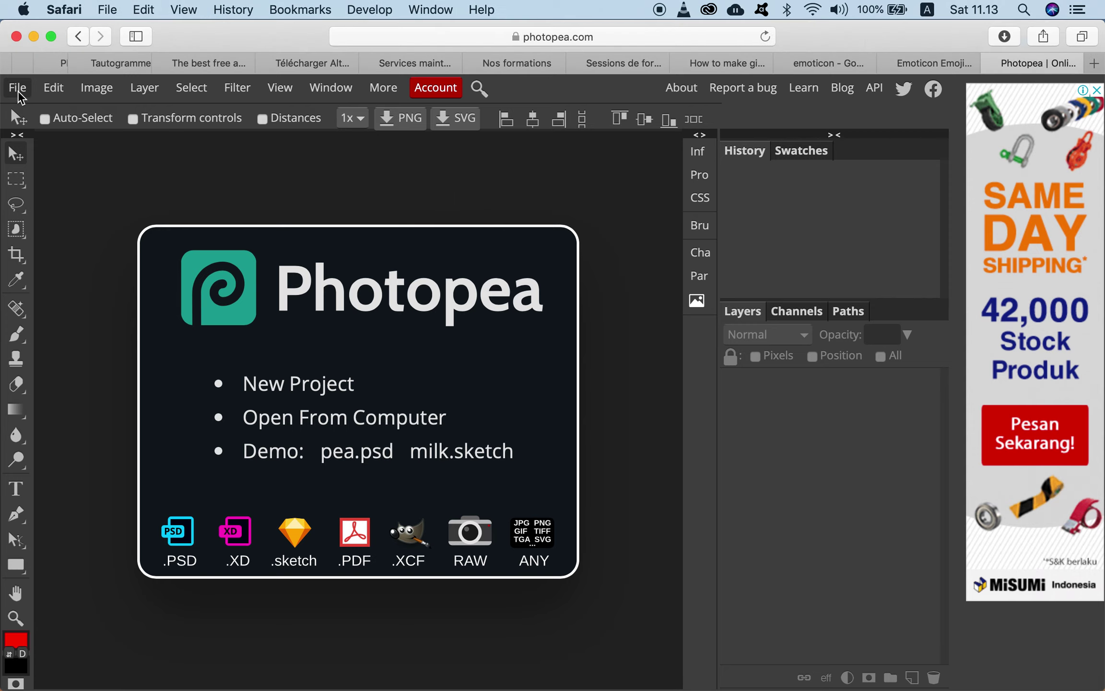
left_click(18, 92)
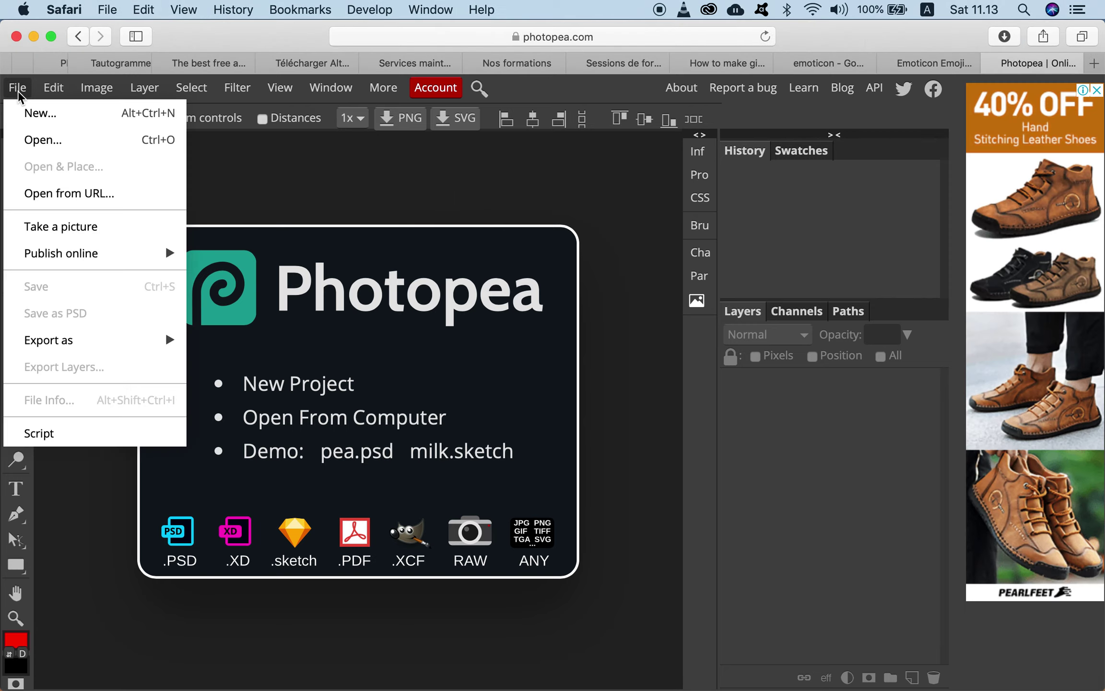
left_click(59, 138)
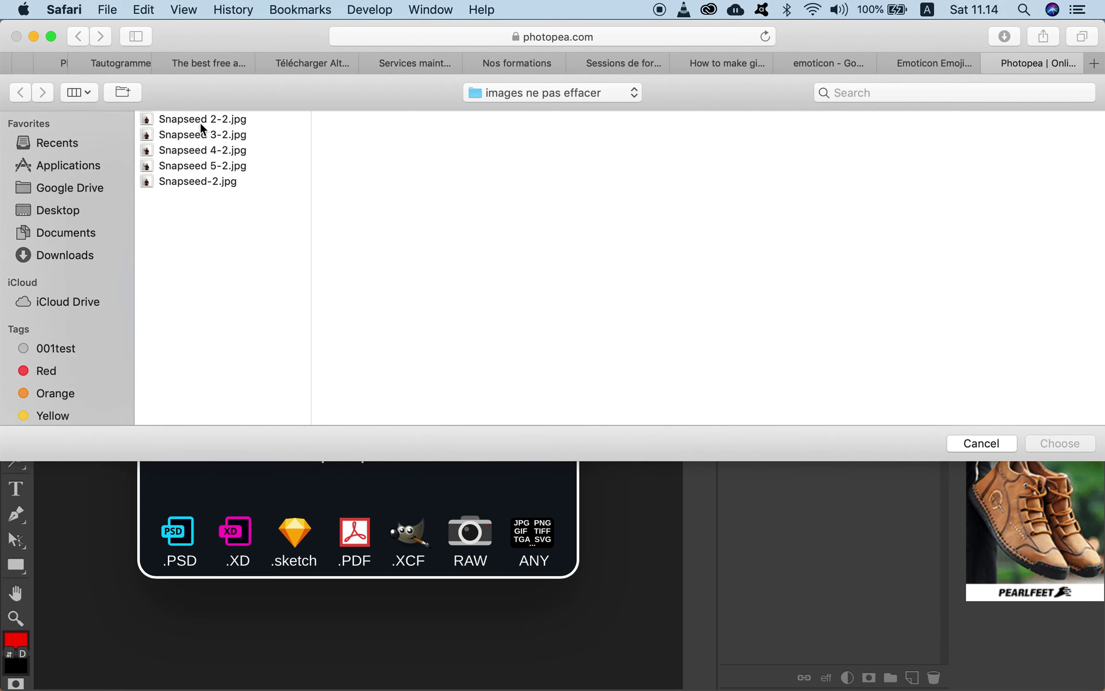
left_click(200, 120)
left_click(213, 181, "shift")
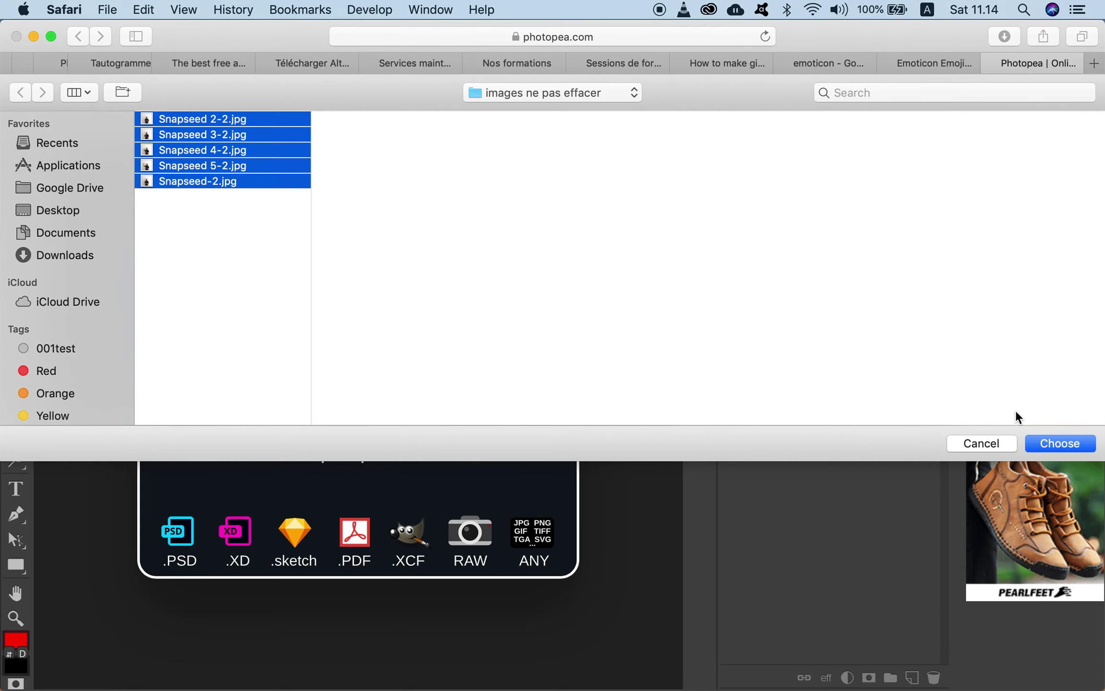
left_click(1061, 444)
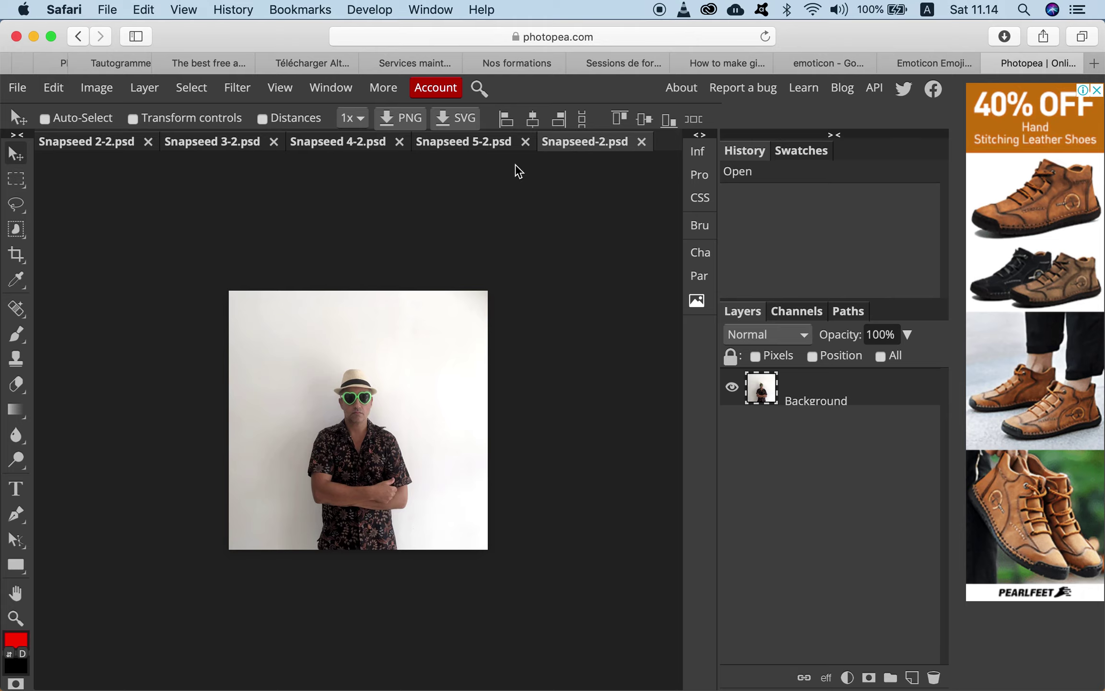
Set the Snapseed-2 image's canvas size to 450 × 450 px, anchored at the bottom centre.
left_click(102, 90)
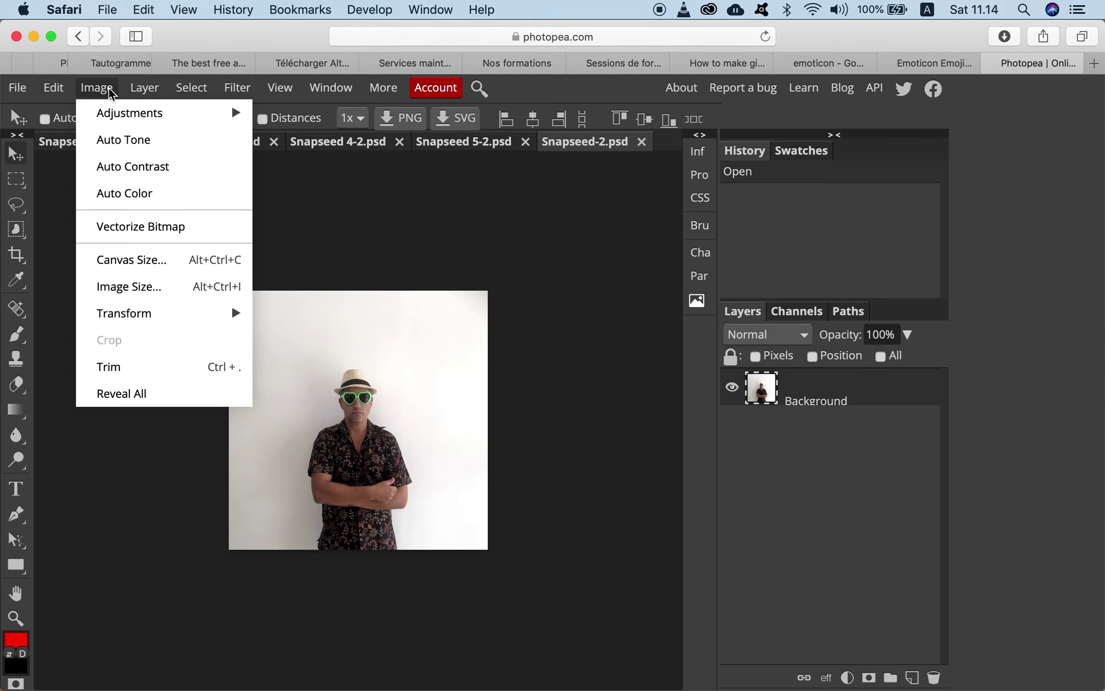
left_click(143, 267)
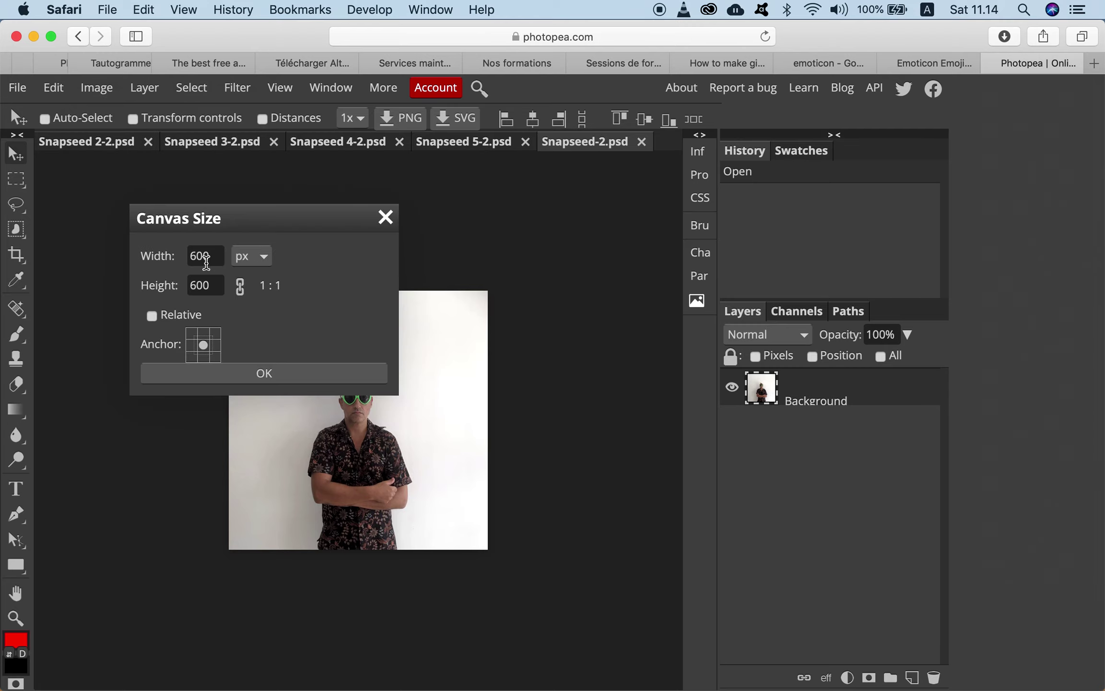
left_click(203, 356)
double_click(212, 255)
type("450")
double_click(215, 286)
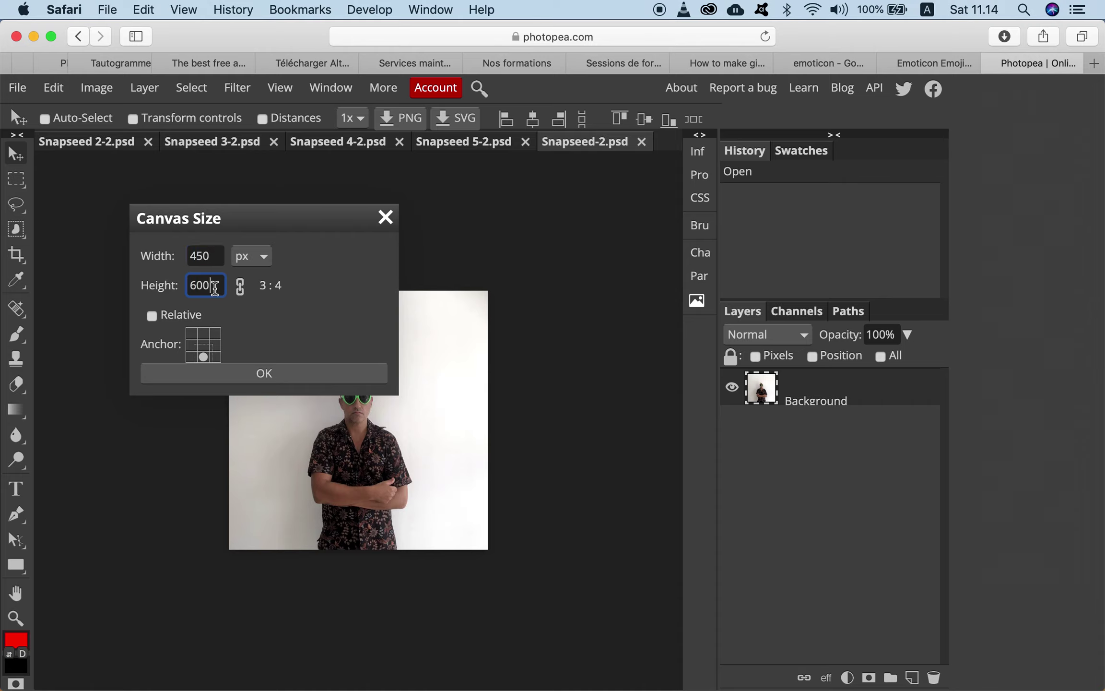
type("450")
left_click(298, 373)
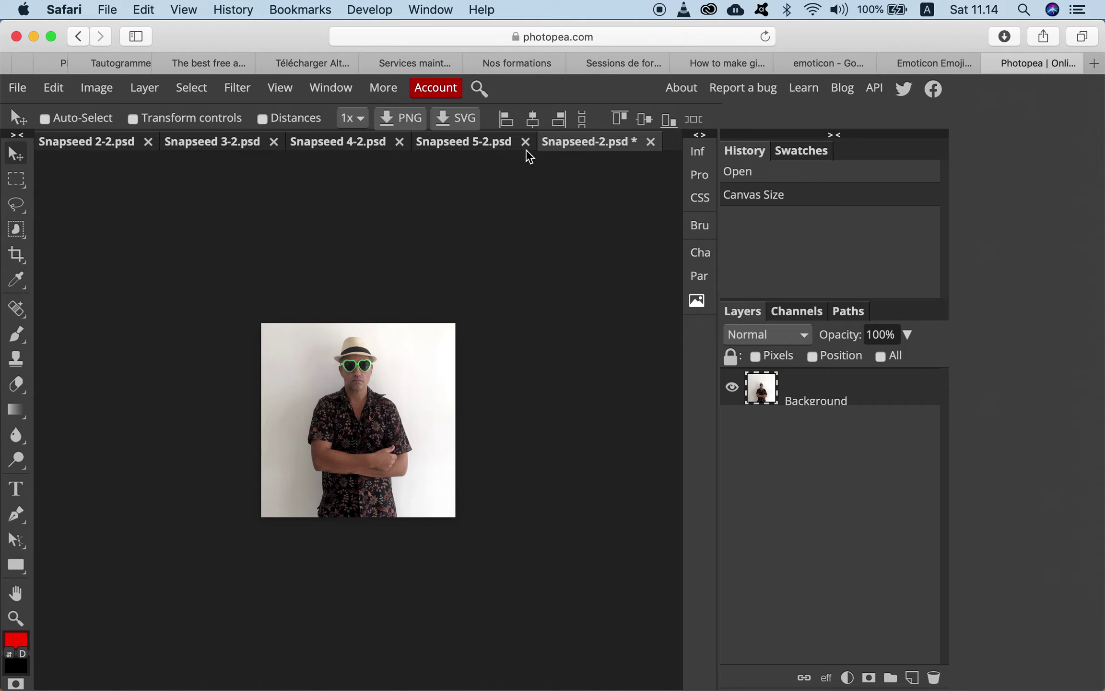
Set the canvas size of the Snapseed 5-2 image to 450 × 450 px with the bottom-centre anchor.
left_click(491, 141)
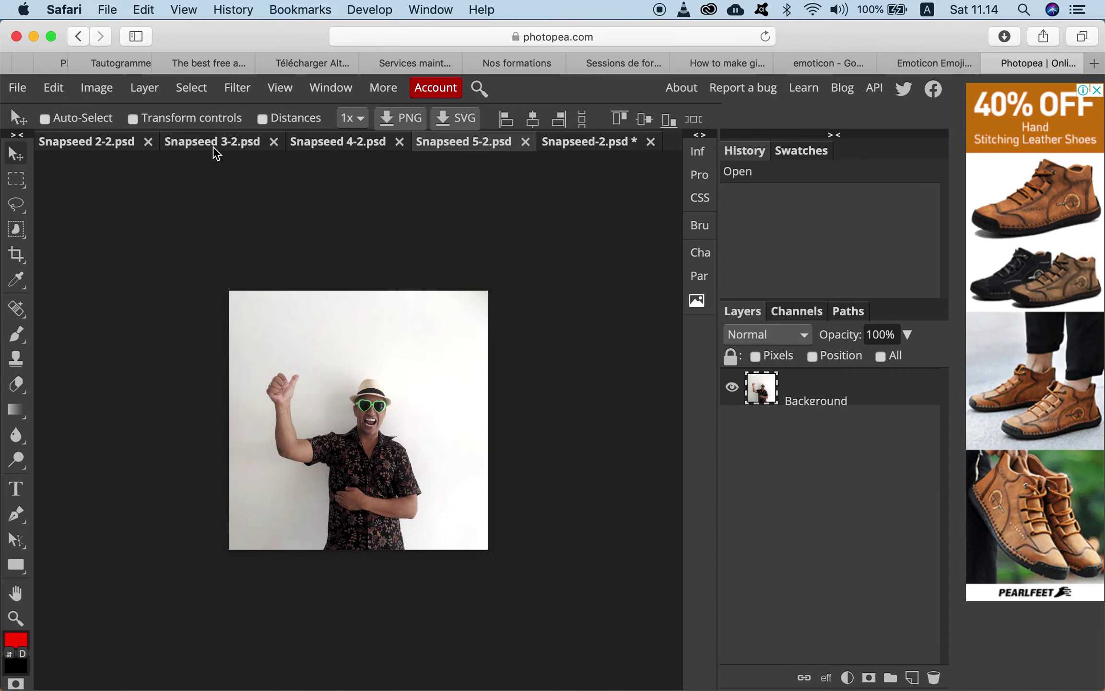
left_click(96, 91)
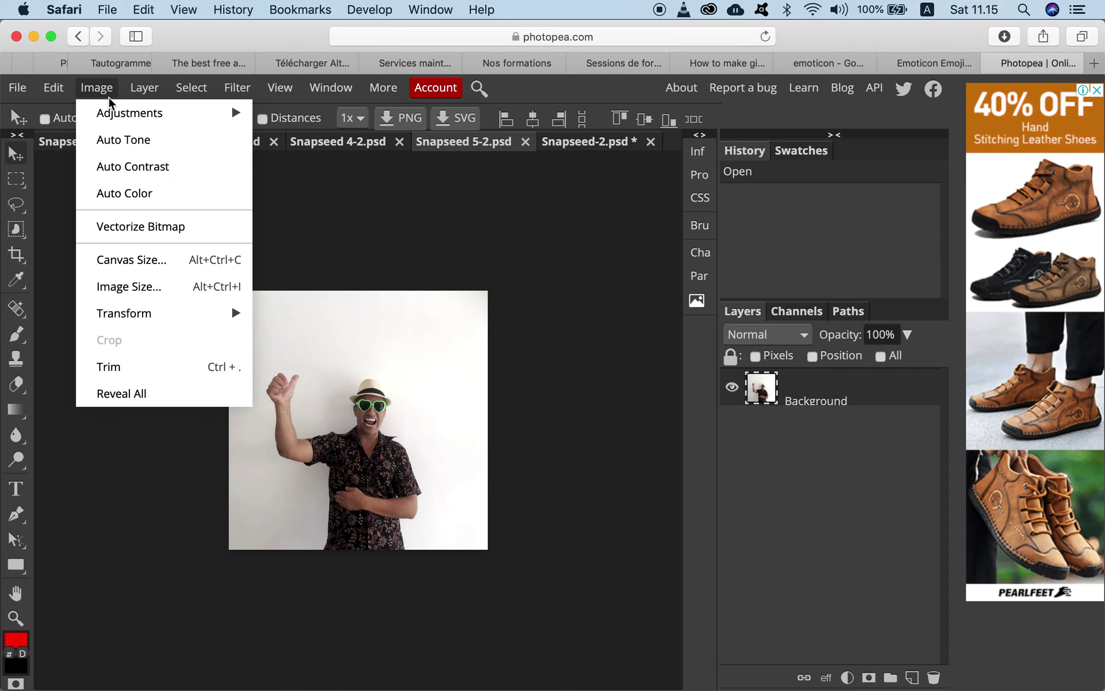
left_click(143, 261)
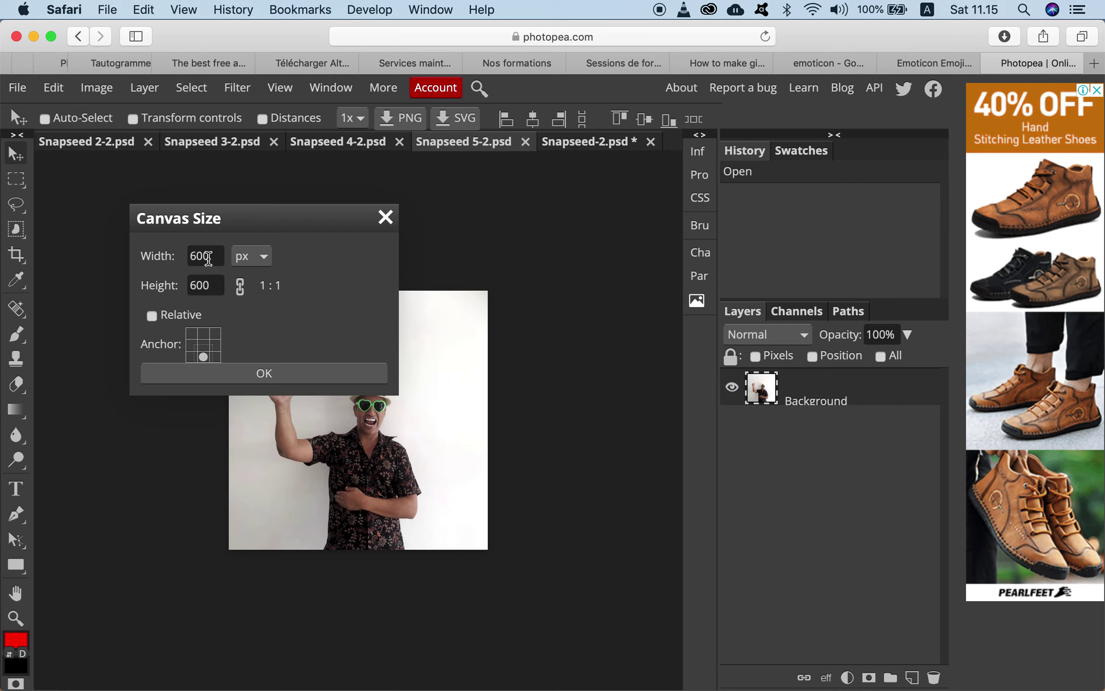
double_click(208, 260)
type("450")
double_click(214, 288)
type("4")
left_click(309, 375)
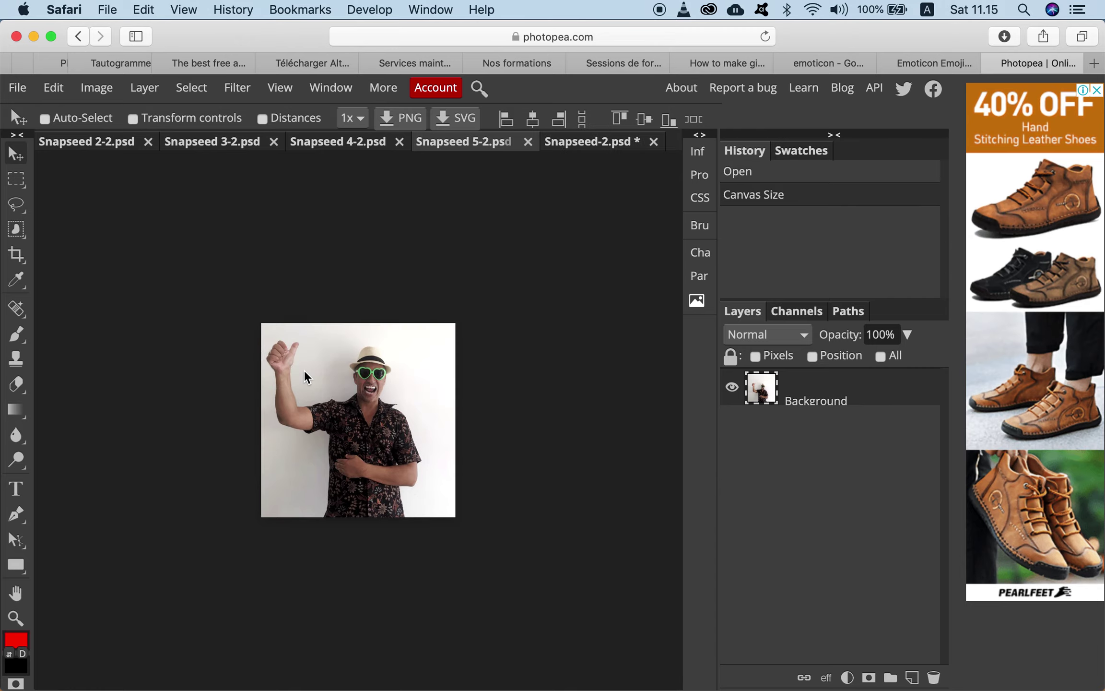
Set the canvas size of the Snapseed 4-2 image to 450 × 450 px with the bottom-centre anchor.
left_click(363, 143)
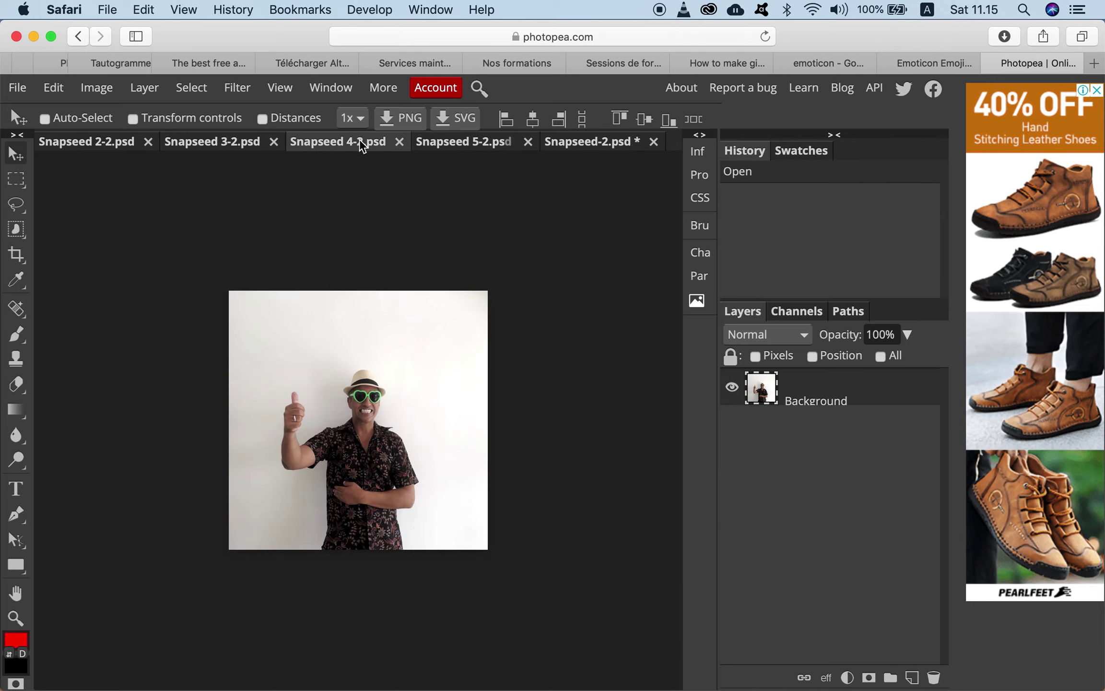
left_click(96, 88)
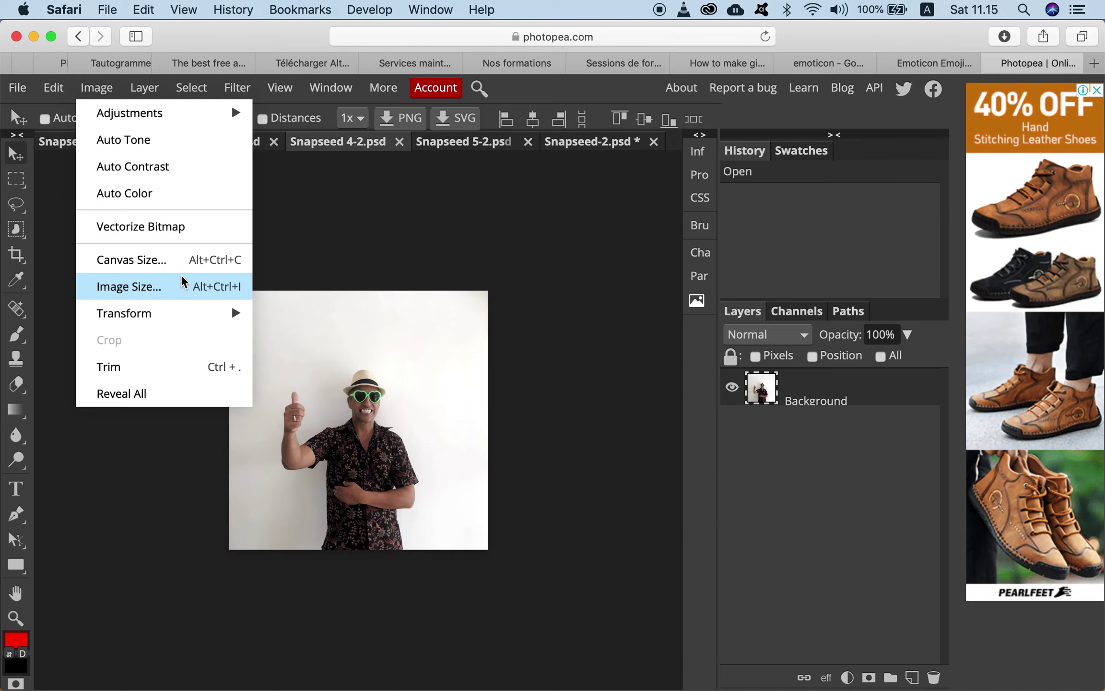
left_click(133, 263)
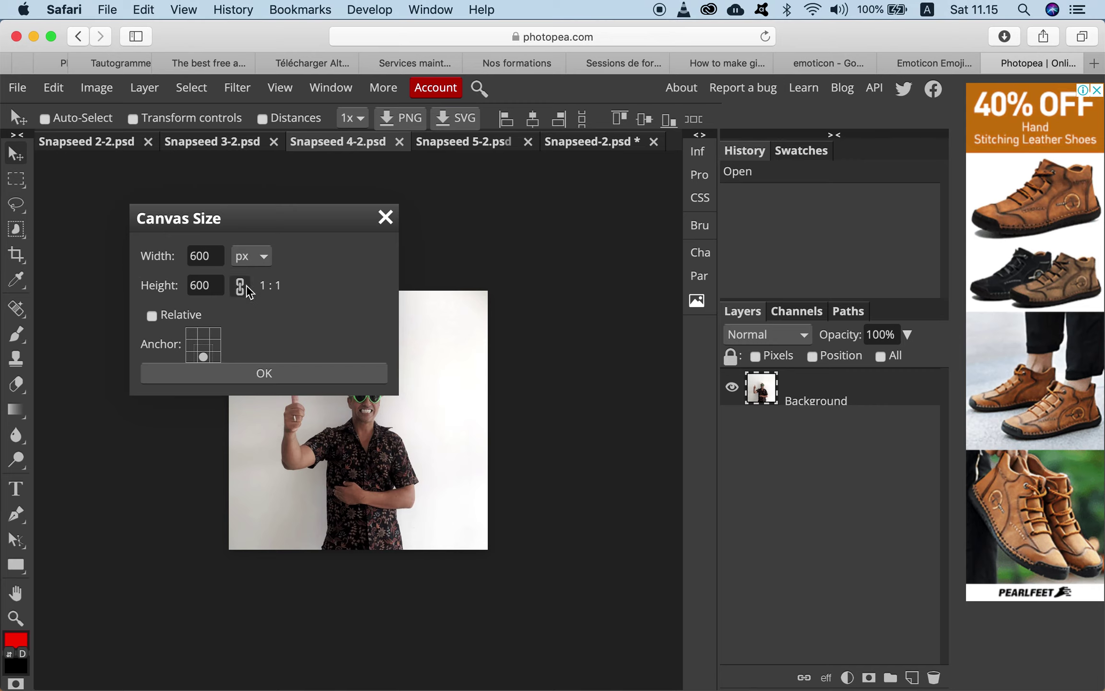
left_click(205, 259)
type("450")
left_click(206, 286)
type("45")
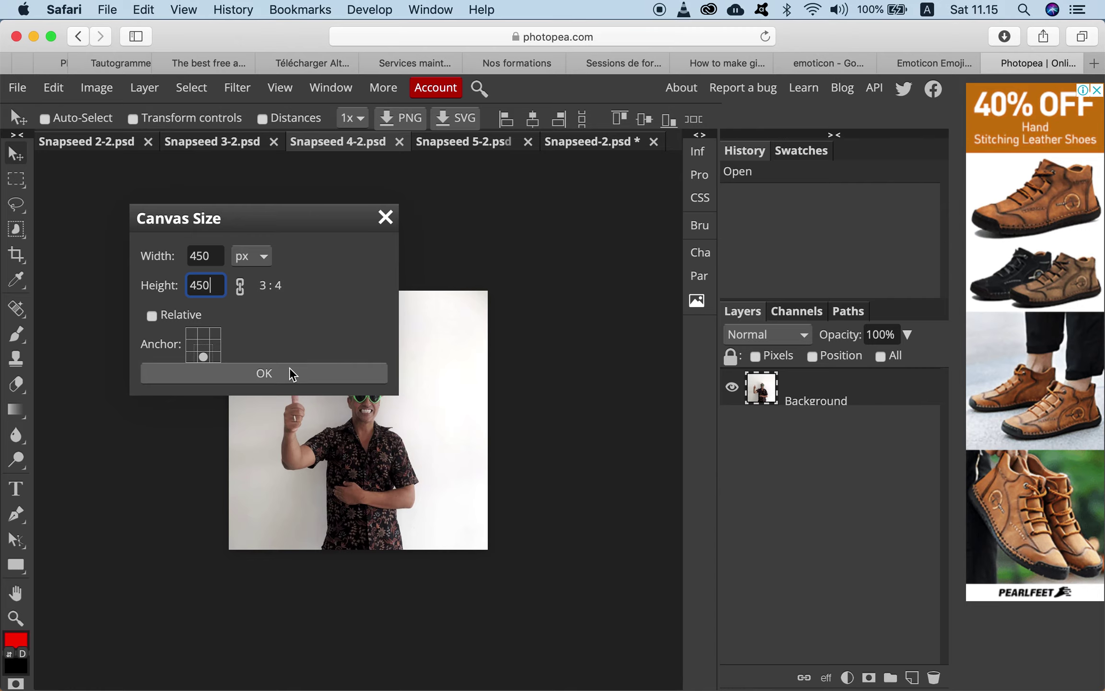
left_click(291, 374)
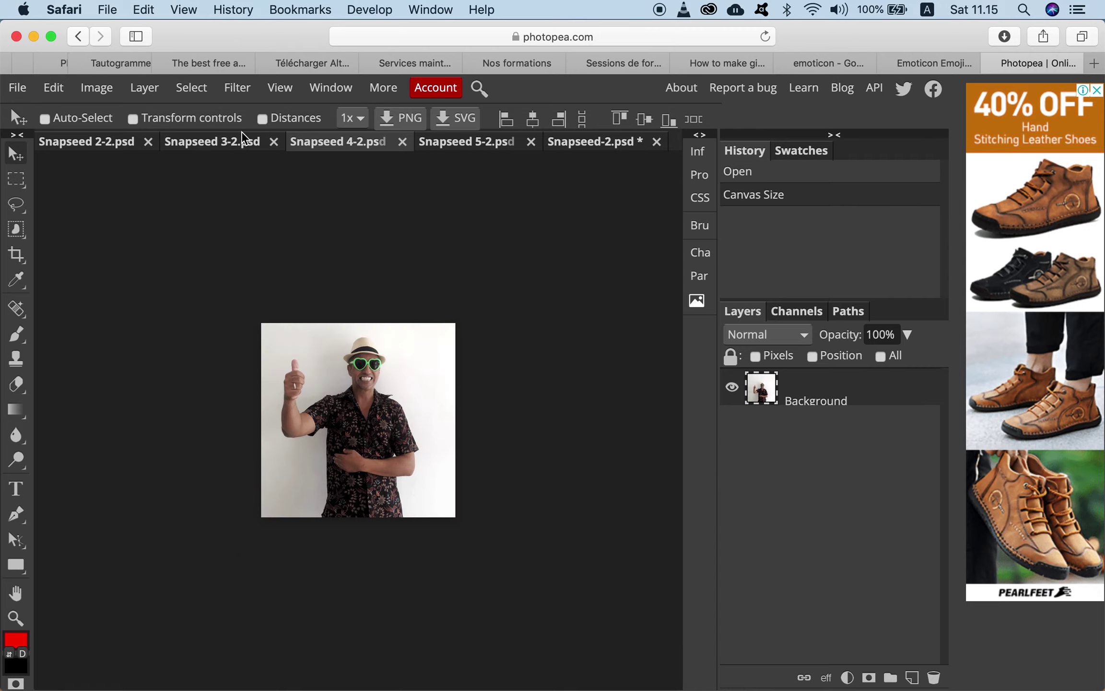
Set the canvas size of the Snapseed 3-2 image to 450 × 450 px with the bottom-centre anchor.
key("ctrl+z")
left_click(116, 98)
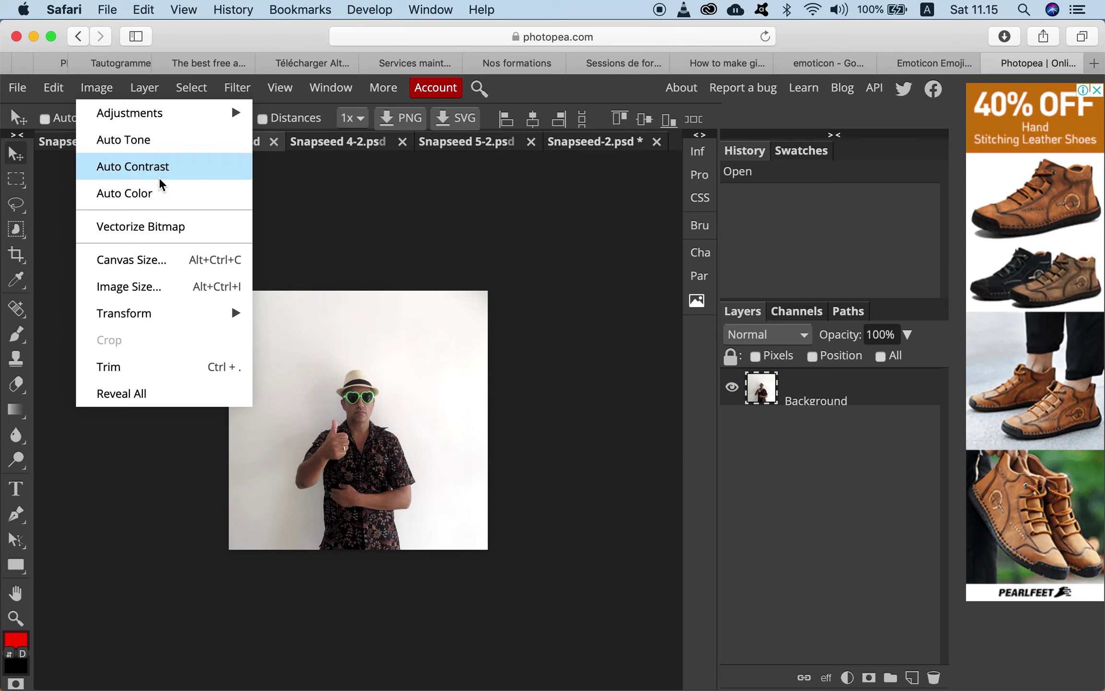
left_click(138, 258)
double_click(205, 256)
type("450")
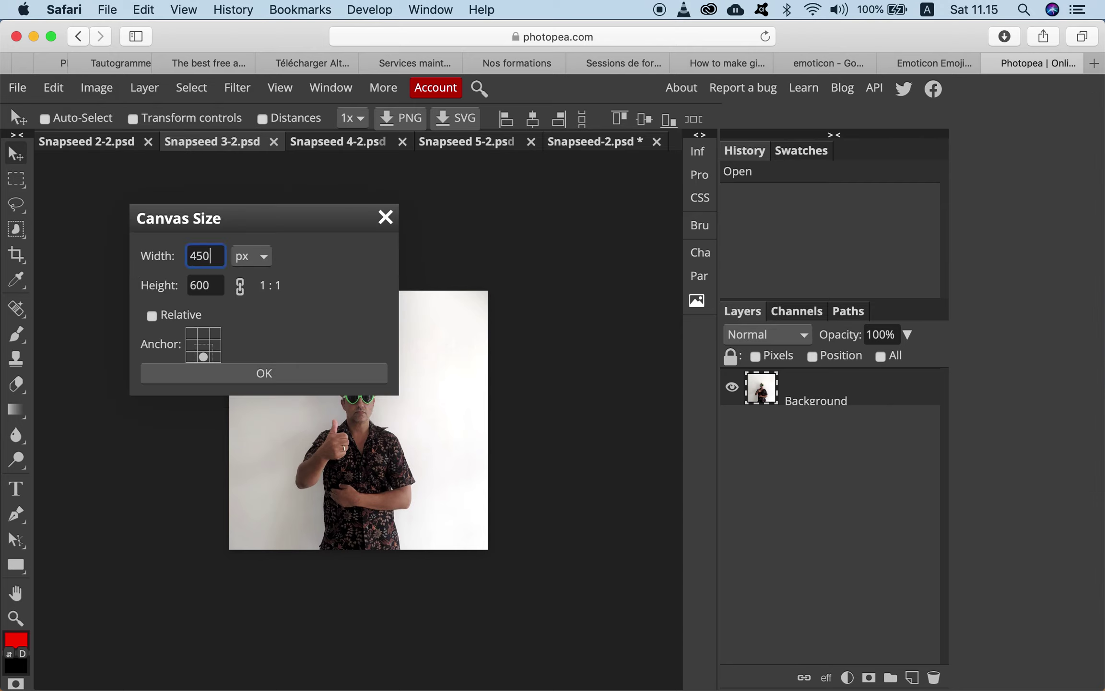
key("Tab")
type("4")
left_click(298, 378)
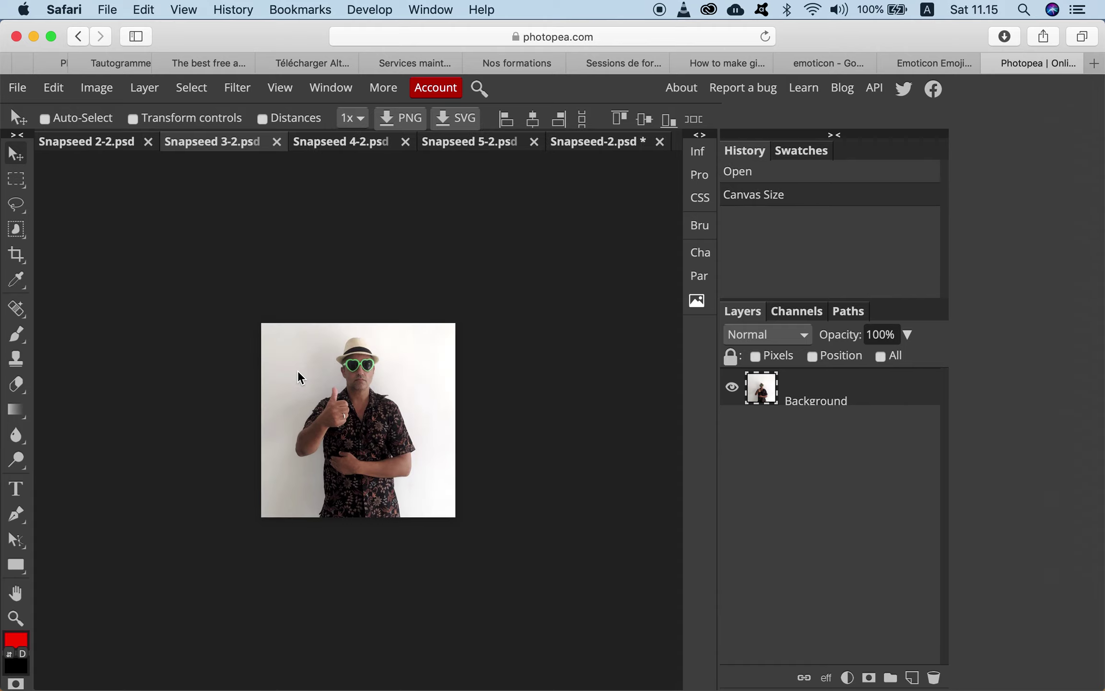
Set the canvas size of the Snapseed 2-2 image to 450 × 450 px with the bottom-centre anchor.
key("ctrl+z")
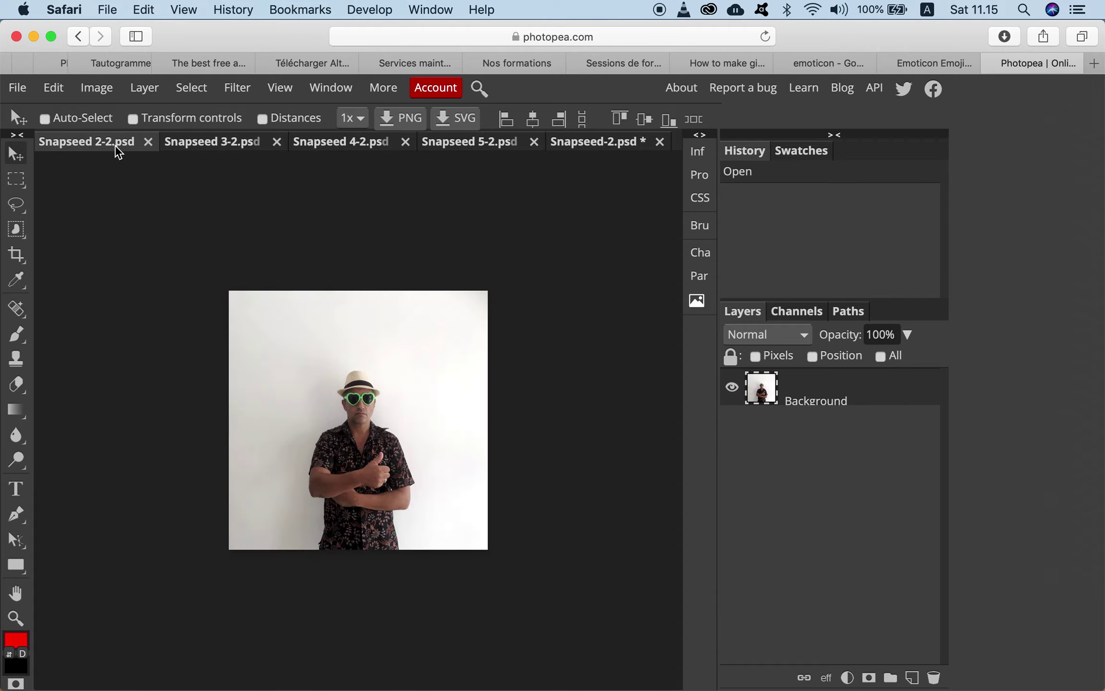
left_click(97, 88)
left_click(143, 260)
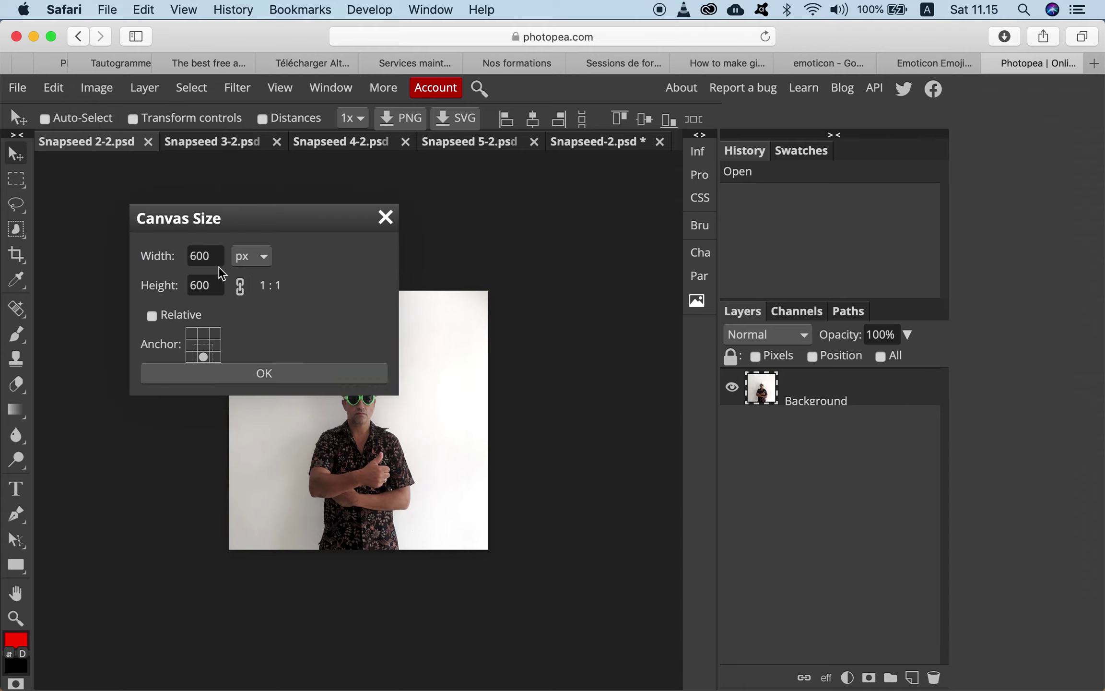
double_click(203, 254)
type("450")
left_click(240, 287)
double_click(206, 285)
type("45")
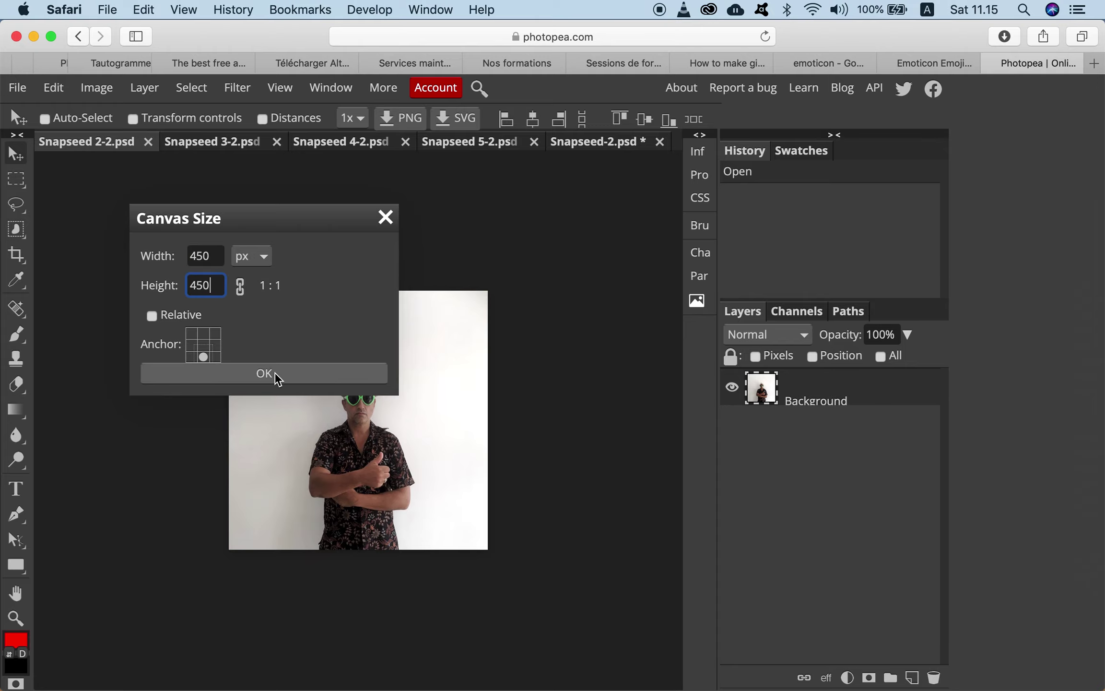
left_click(277, 378)
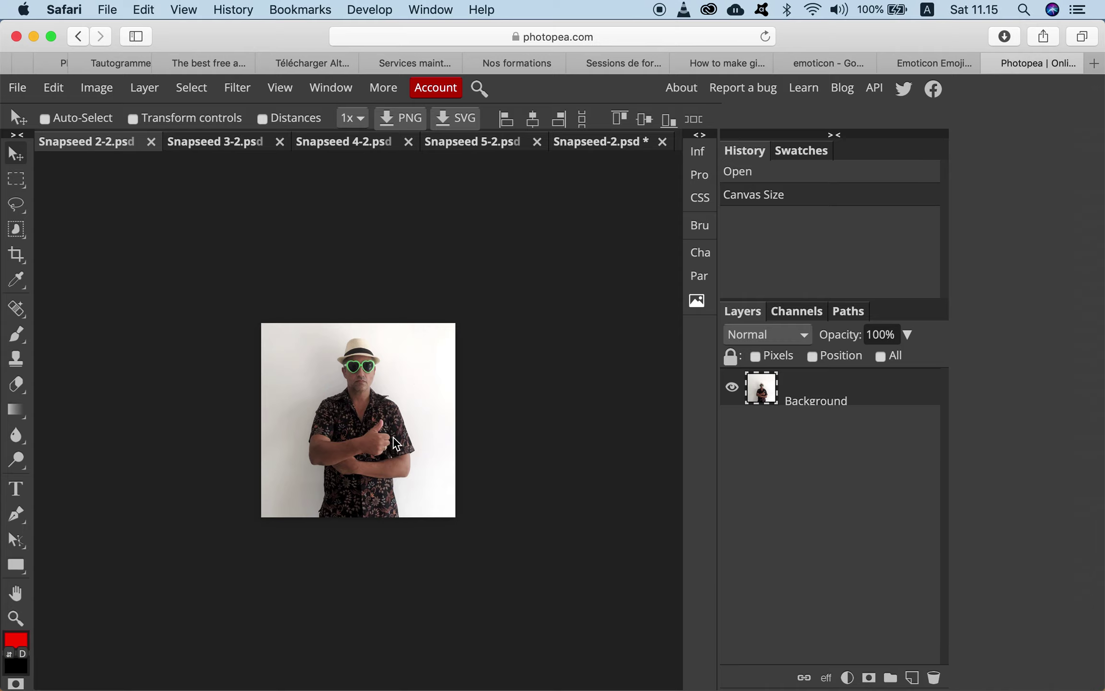
Use the Magic Wand at tolerance 10 to select the white wall to the left of the man in Snapseed 2-2.
key("super+minus")
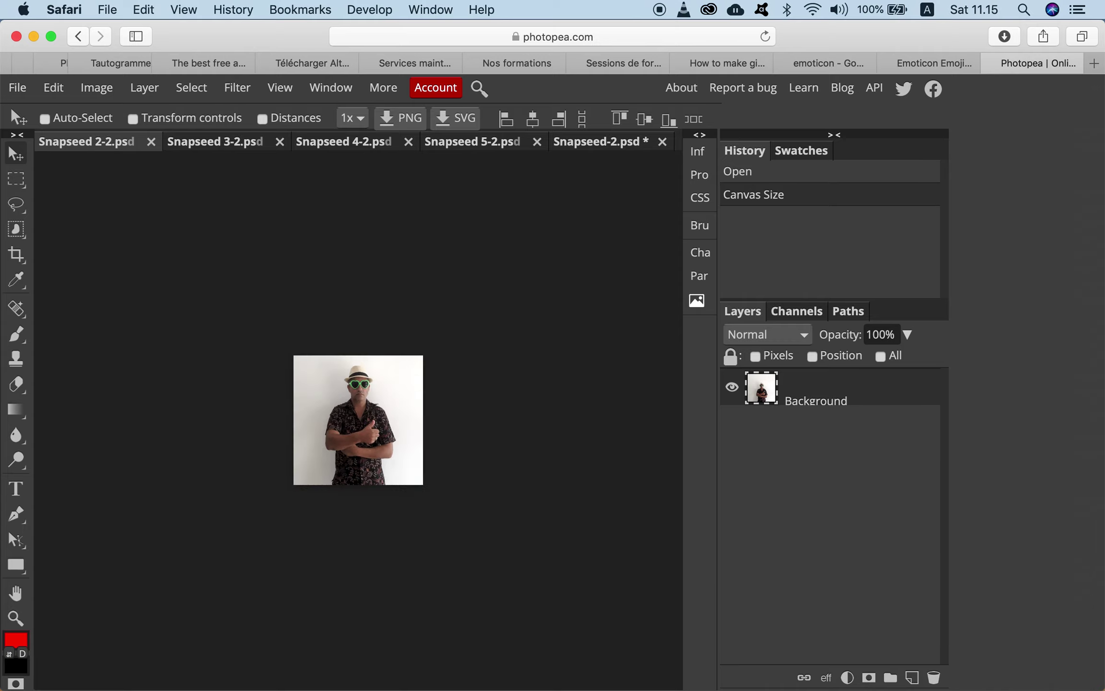
left_click(282, 87)
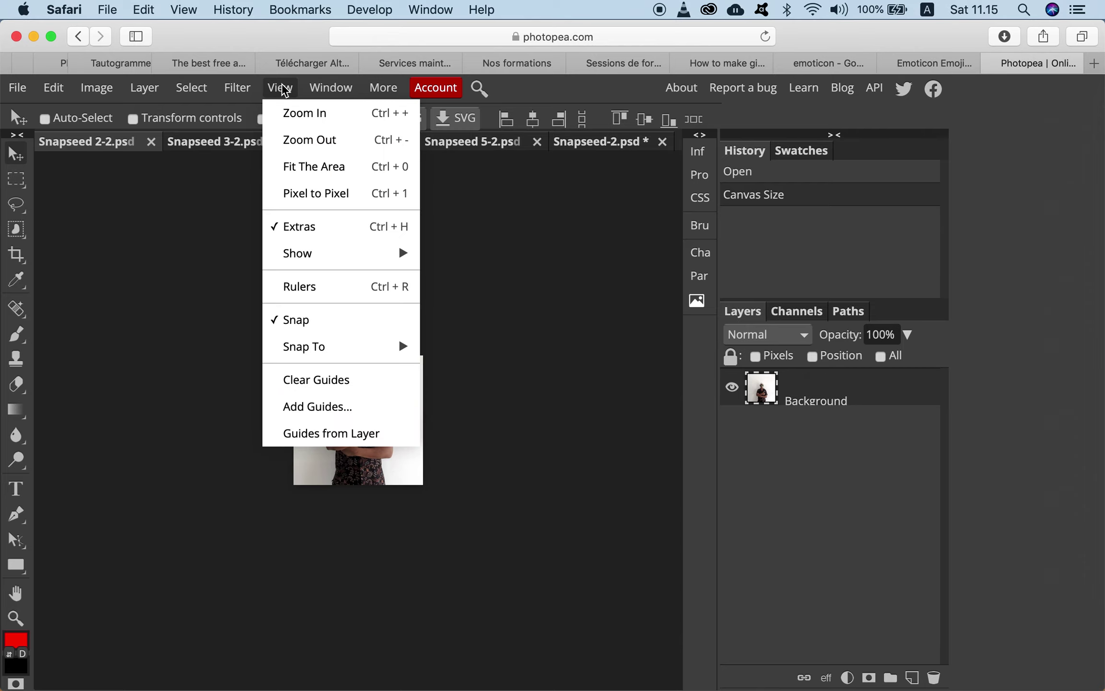
left_click(295, 112)
left_click(288, 92)
left_click(309, 115)
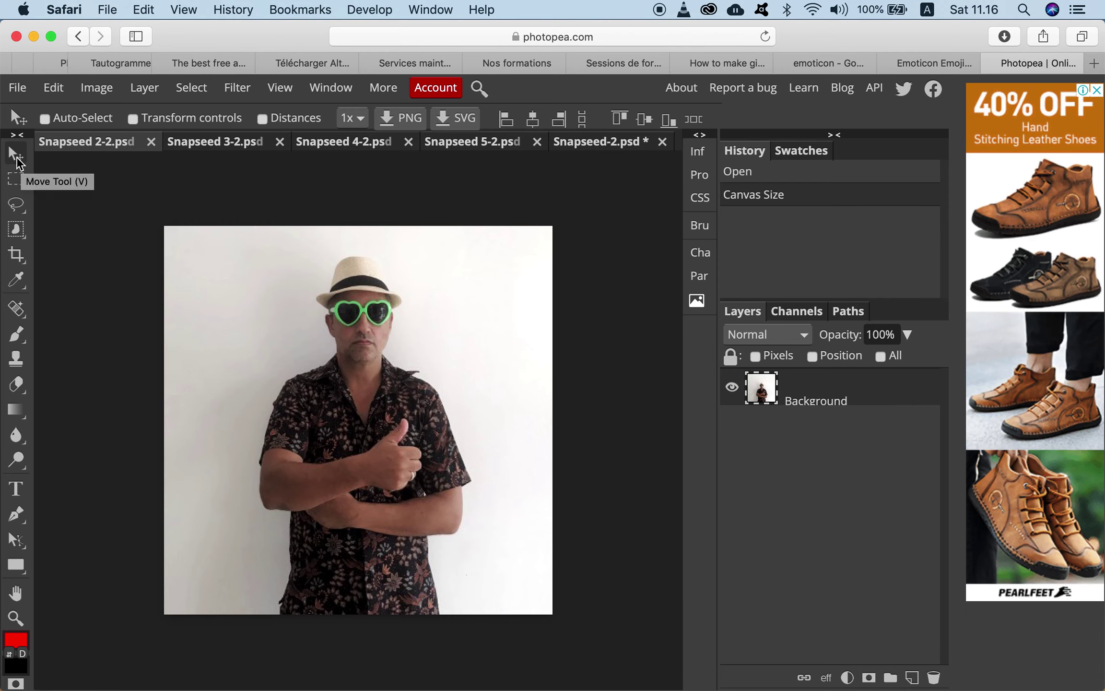
left_click(22, 223)
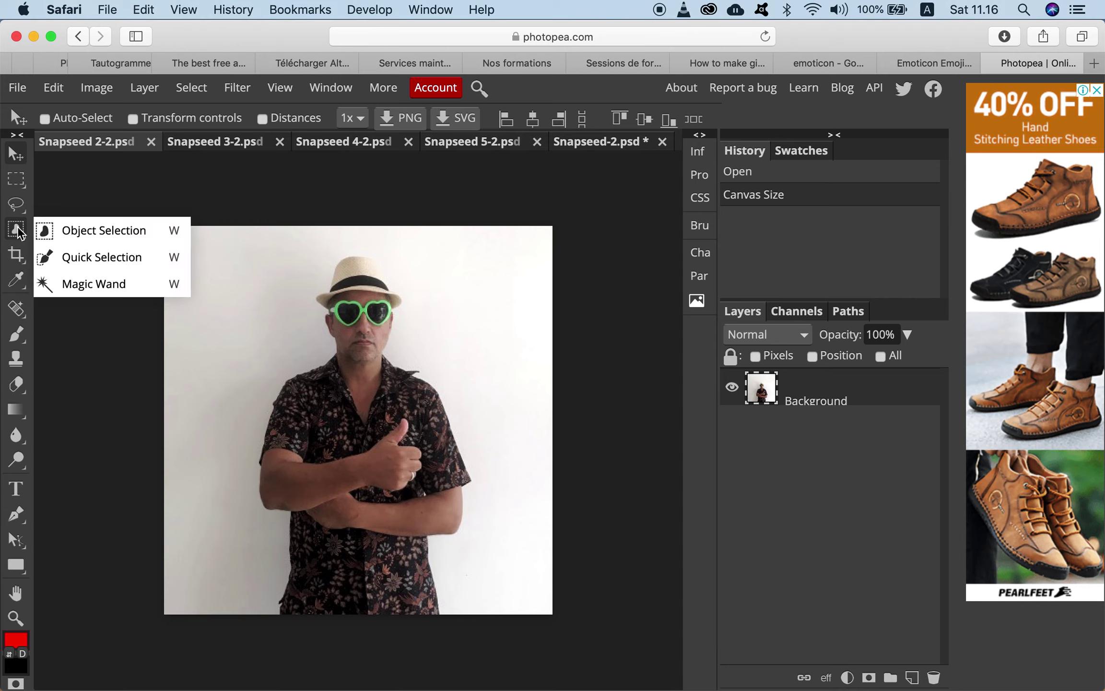
left_click(77, 287)
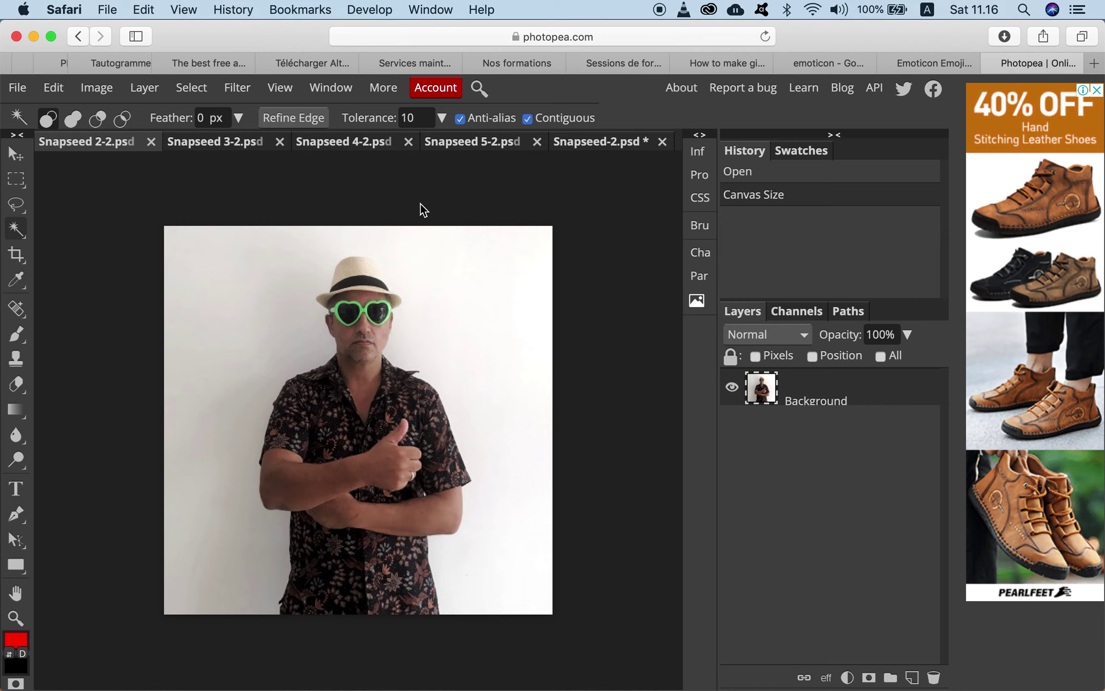
left_click(234, 304)
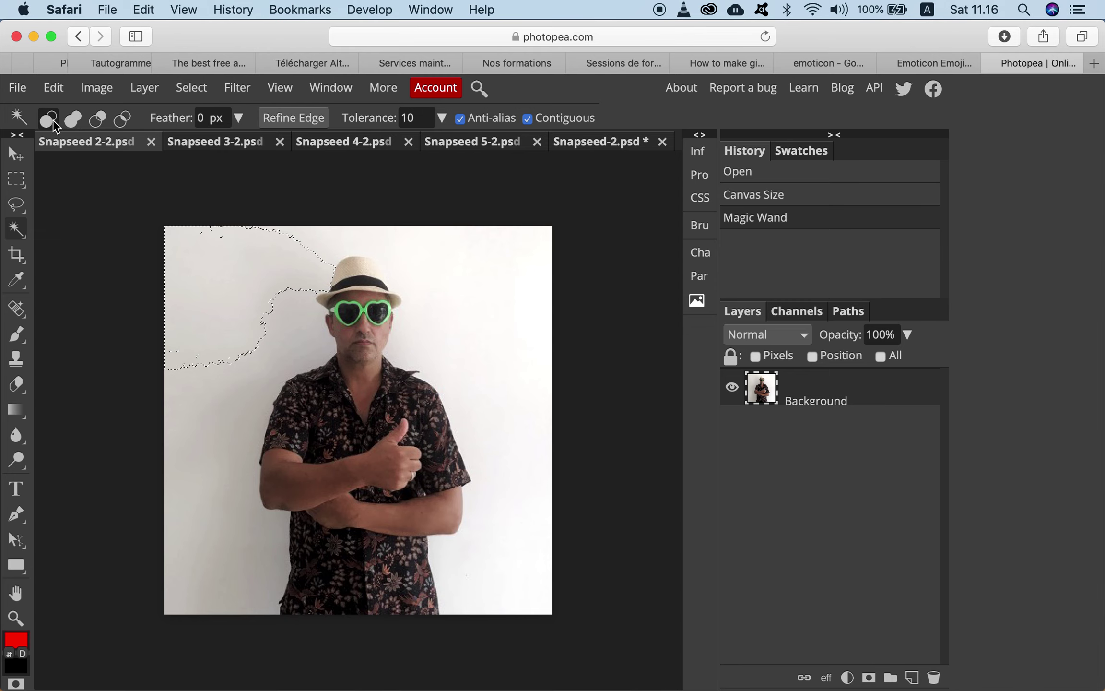
Set the Magic Wand tolerance to 30 and select the wall to the right of the man.
double_click(413, 118)
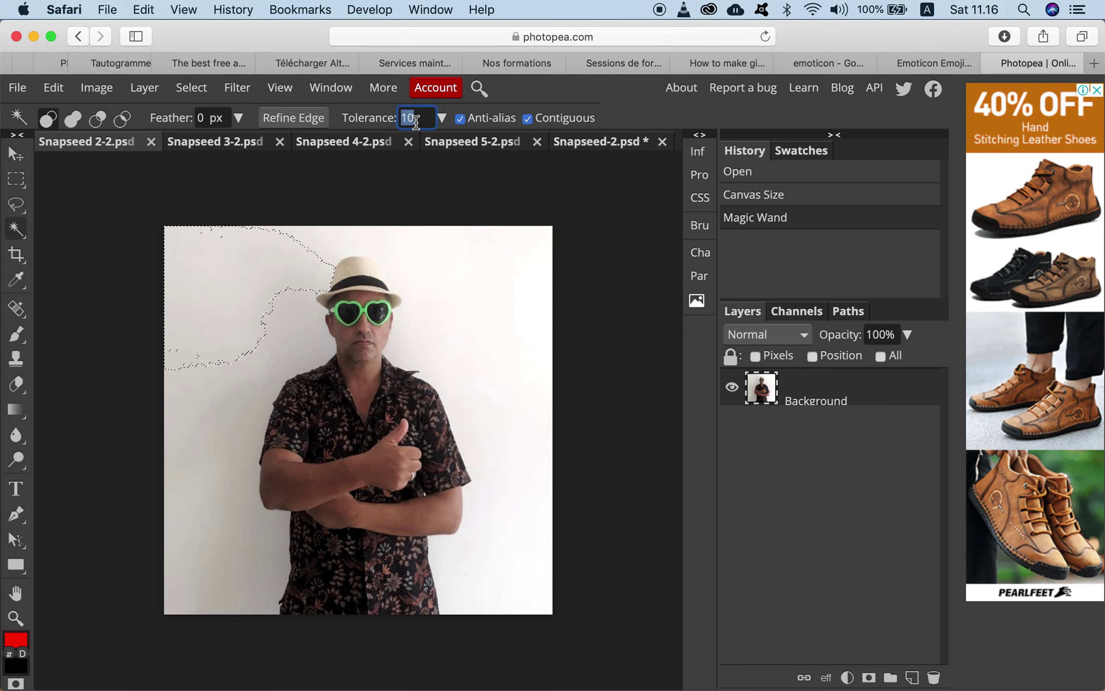
type("3")
left_click(474, 300)
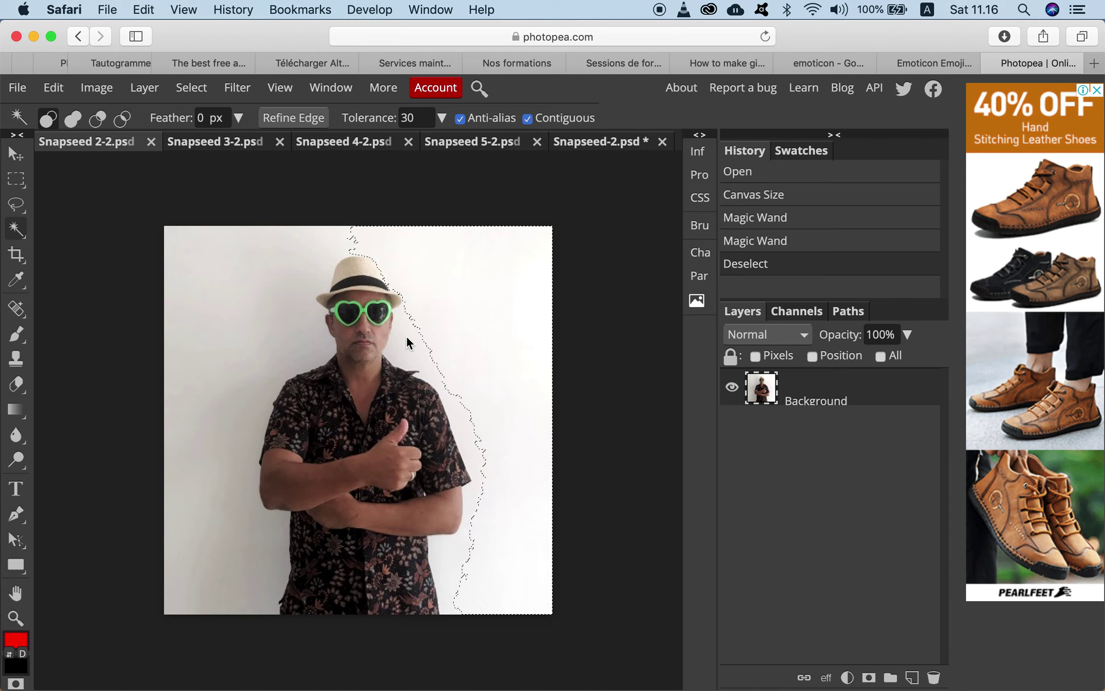
Raise the Magic Wand tolerance to 60 and reselect the wall from the area right of the man.
double_click(421, 121)
type("6")
left_click(482, 298)
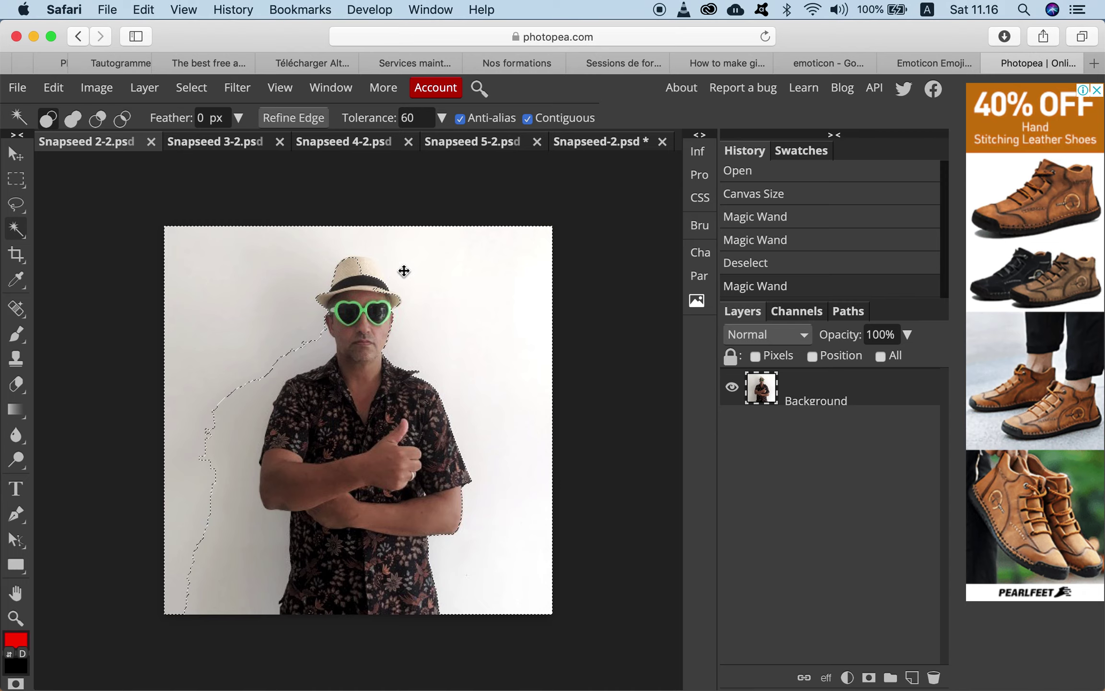
Set the Magic Wand tolerance to 40 and reselect the wall from the area right of the man.
left_click(419, 121)
type("40")
left_click(432, 274)
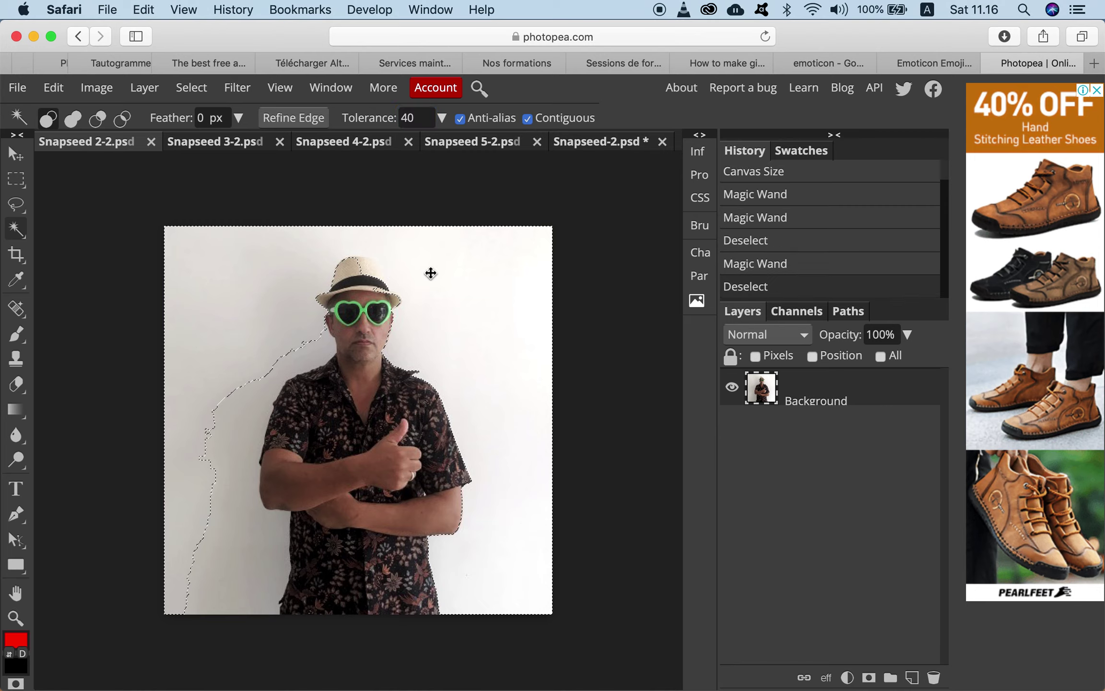
left_click(450, 336)
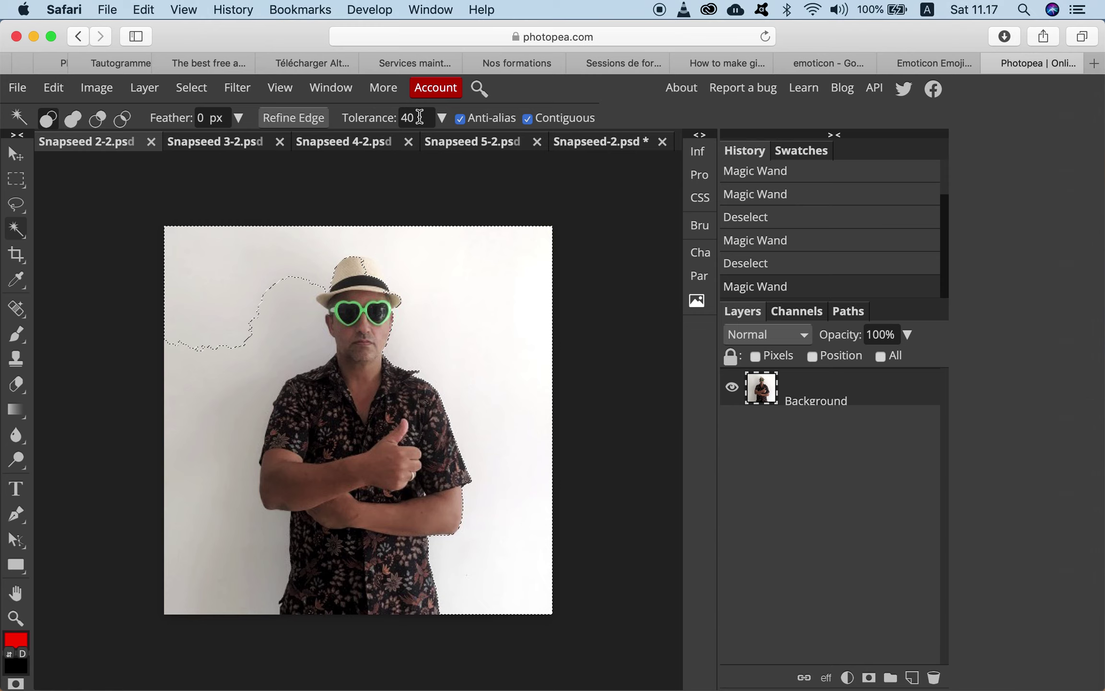
Lower the Magic Wand tolerance to 30 and reselect the wall from the area beside the man's face.
left_click(415, 116)
type("3")
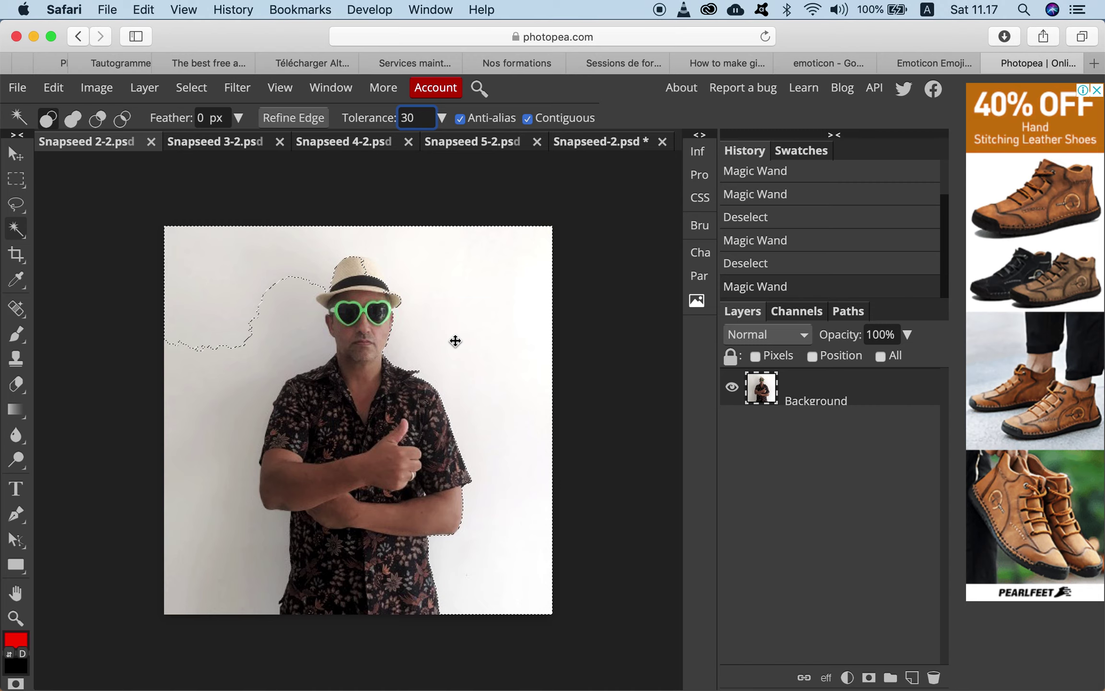
left_click(436, 331)
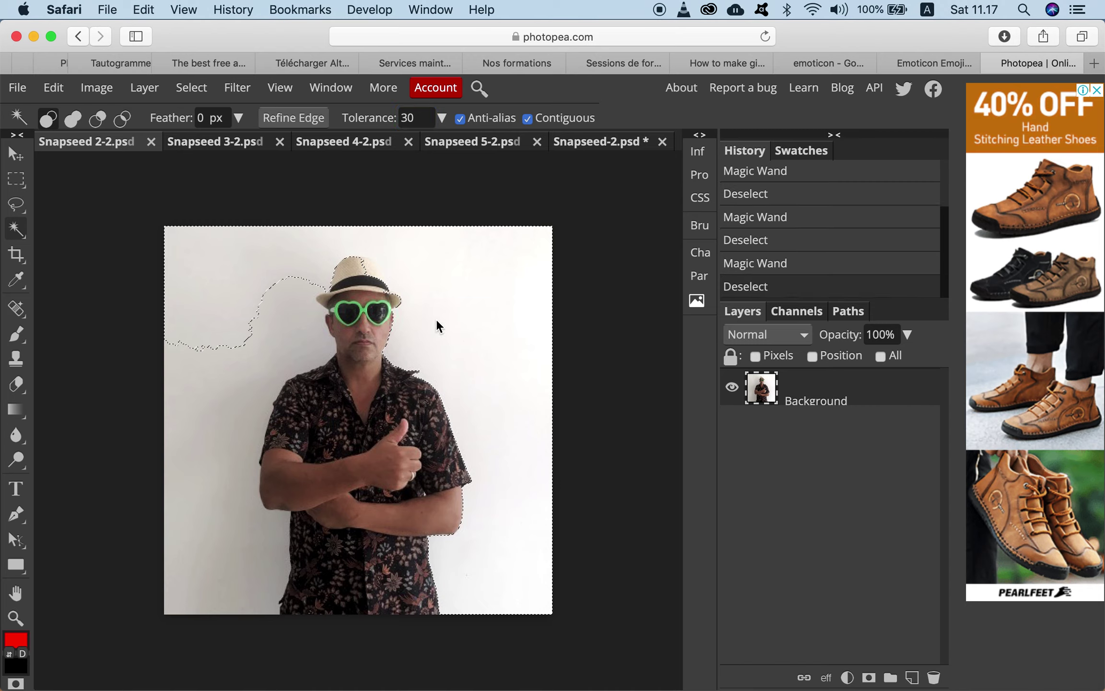
left_click(438, 323)
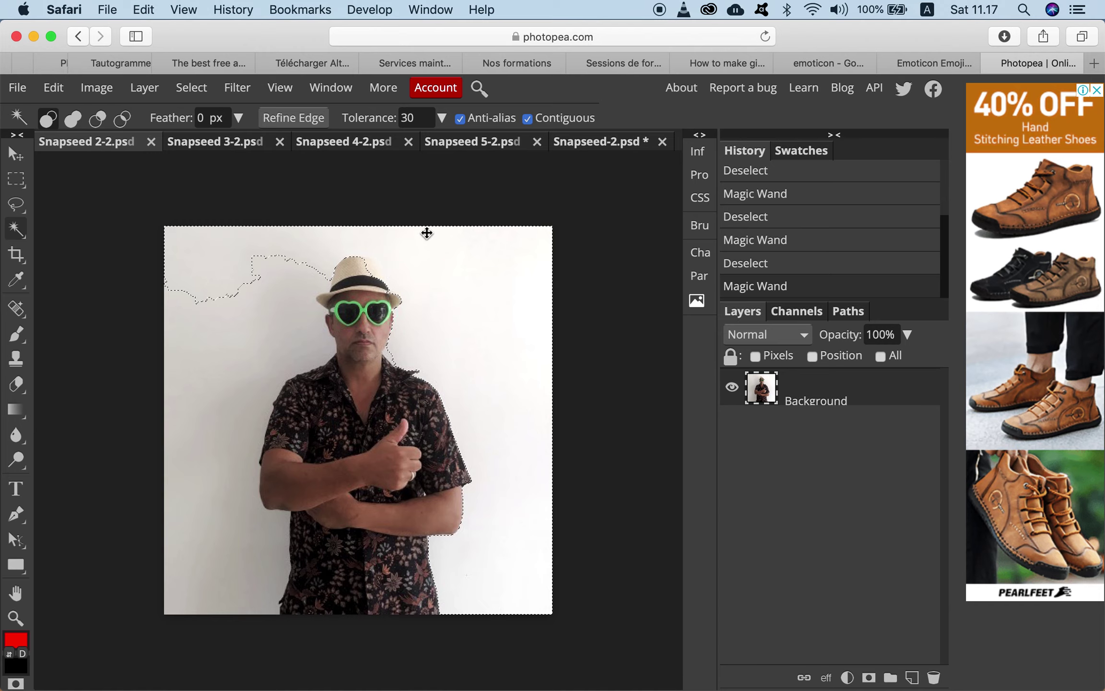
Set the Magic Wand tolerance to 20 and try selecting the wall left of the man, then right of him.
double_click(413, 119)
type("20")
left_click(288, 333)
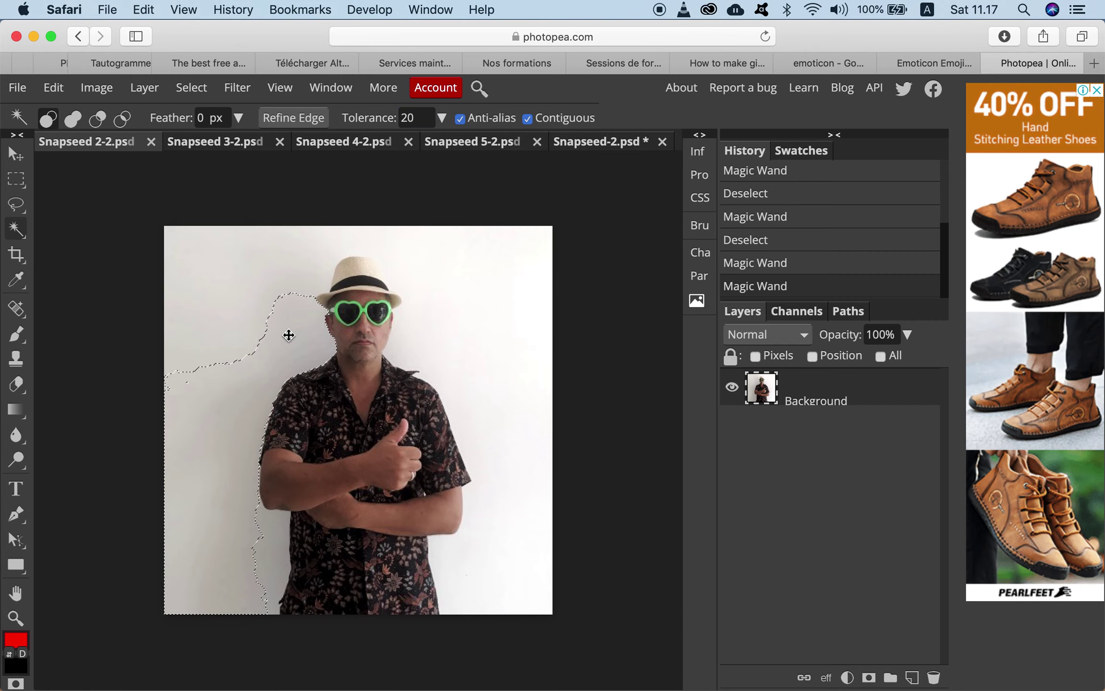
left_click(425, 272)
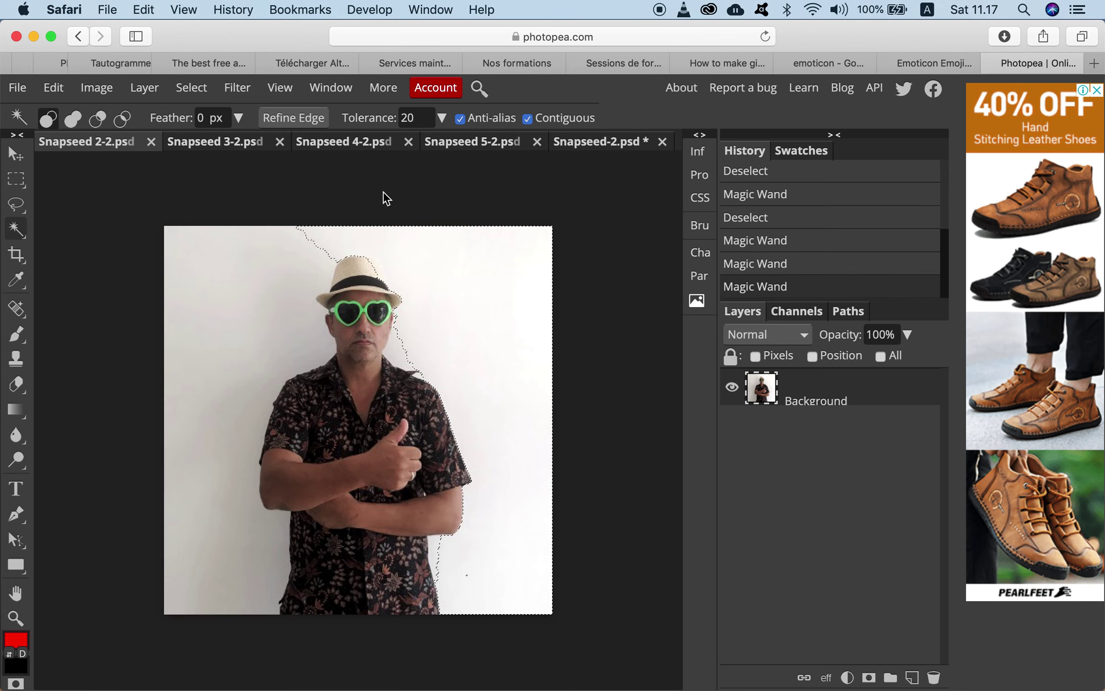
Set the Magic Wand tolerance to 15 and select the wall to the right of the man.
left_click(412, 118)
type("15")
left_click(444, 344)
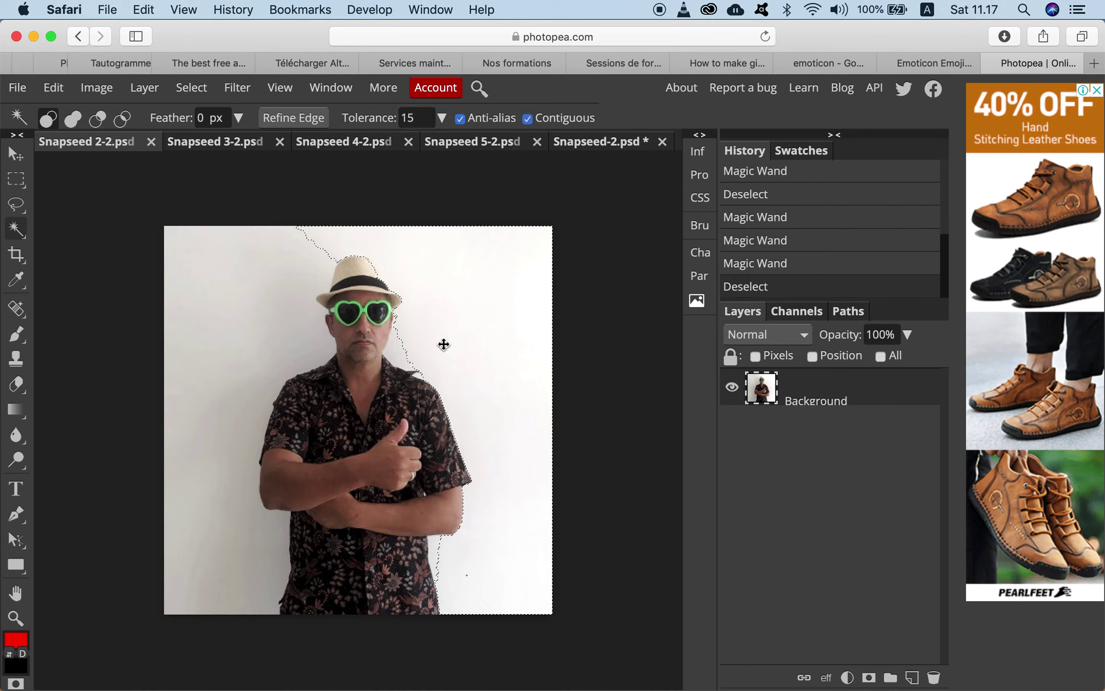
left_click(432, 306)
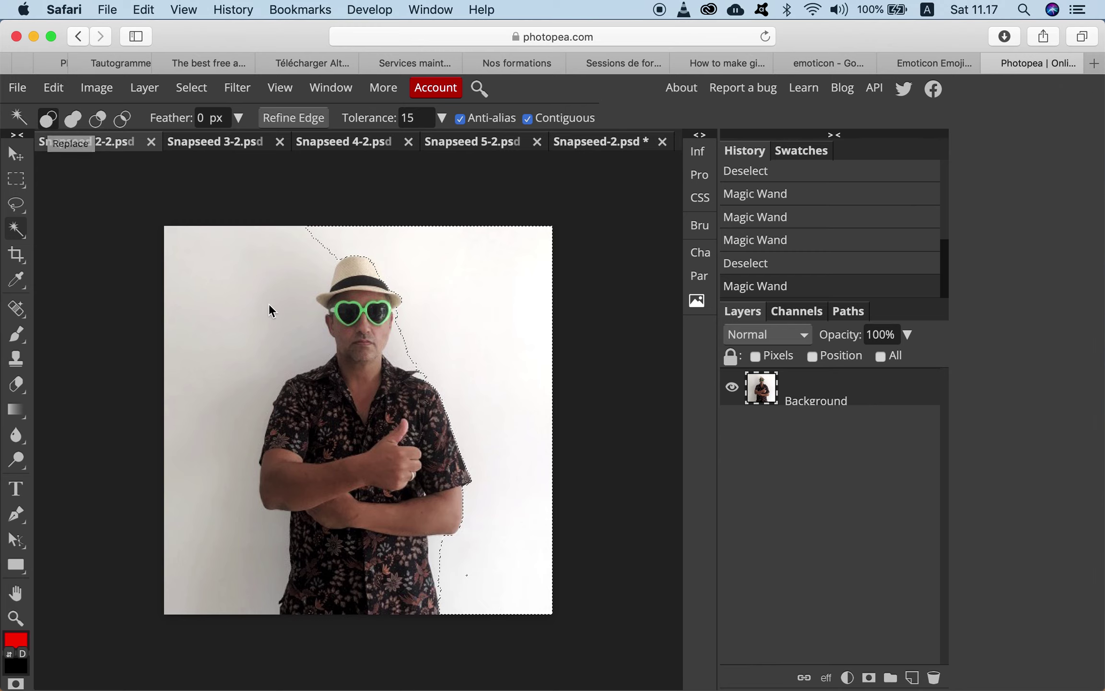
Switch the Magic Wand to adding to the selection and include the remaining wall along the man's right side in the image.
left_click(73, 121)
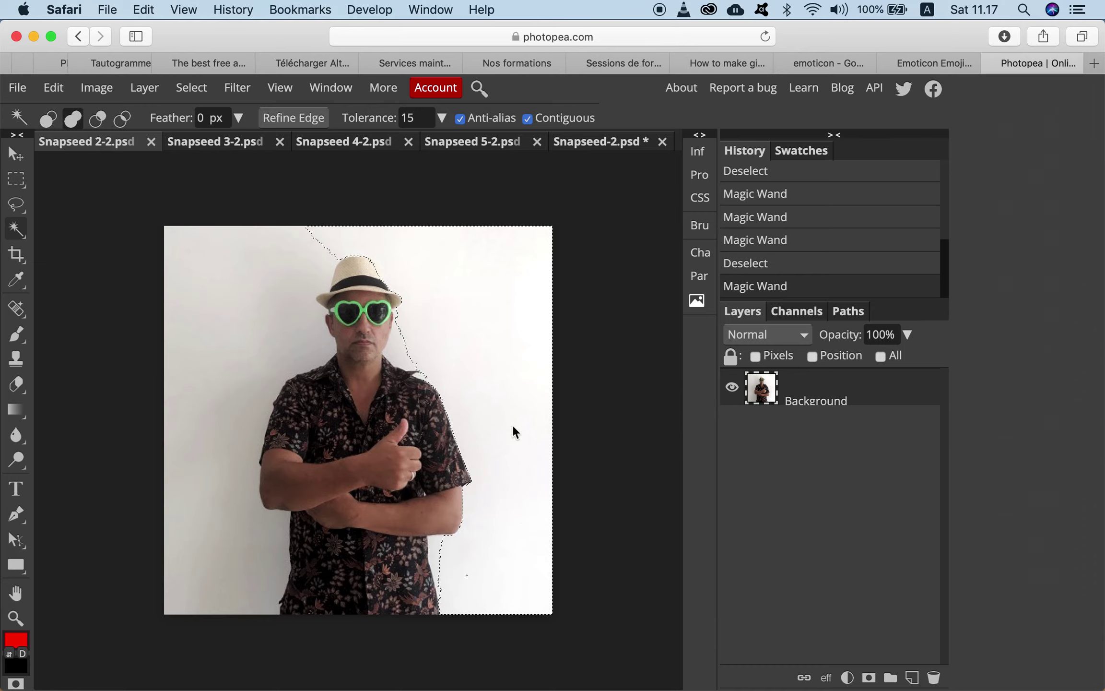
left_click(438, 547)
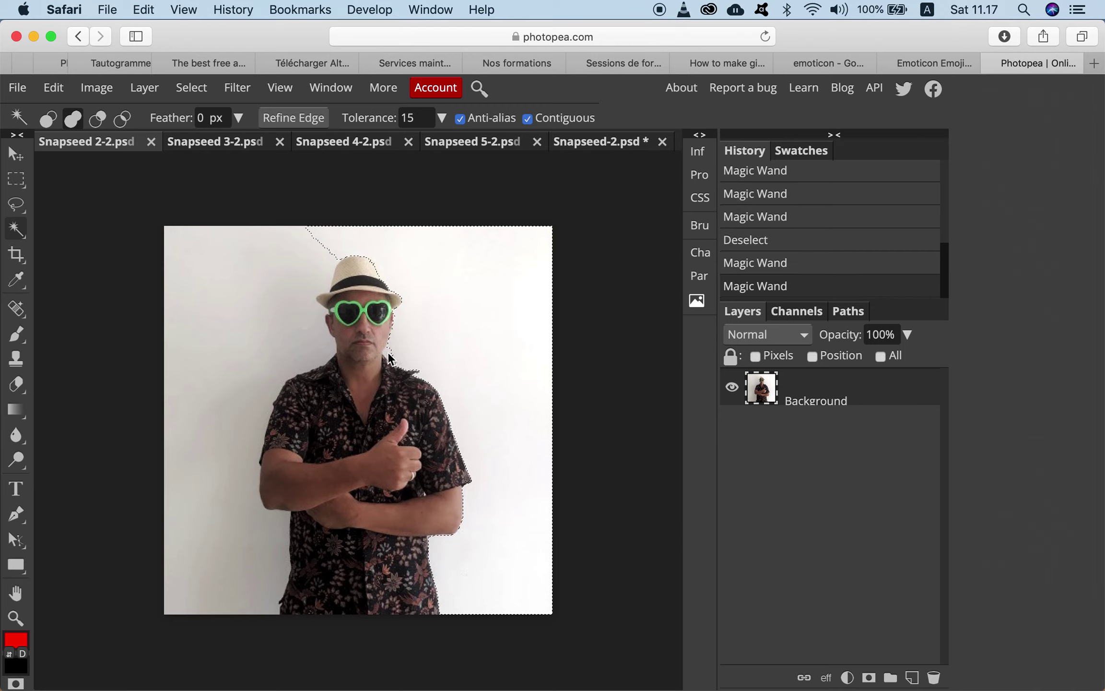
left_click(486, 338)
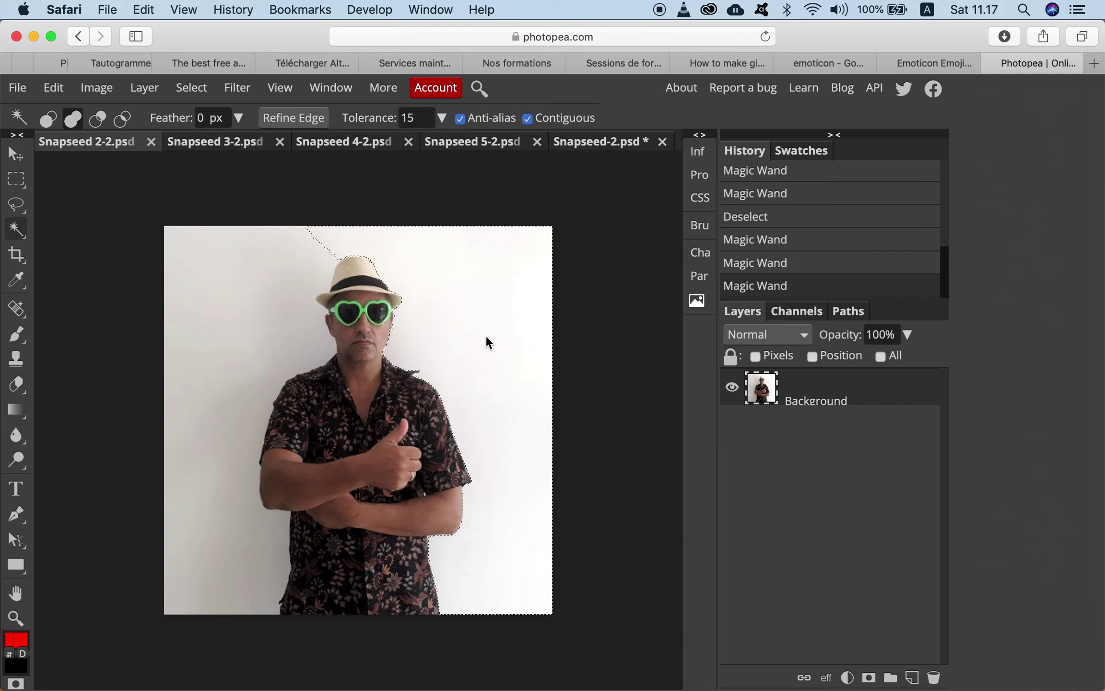
Add the wall above and left of the man, including the shadowed areas, to the selection and delete the selected background.
left_click(317, 264)
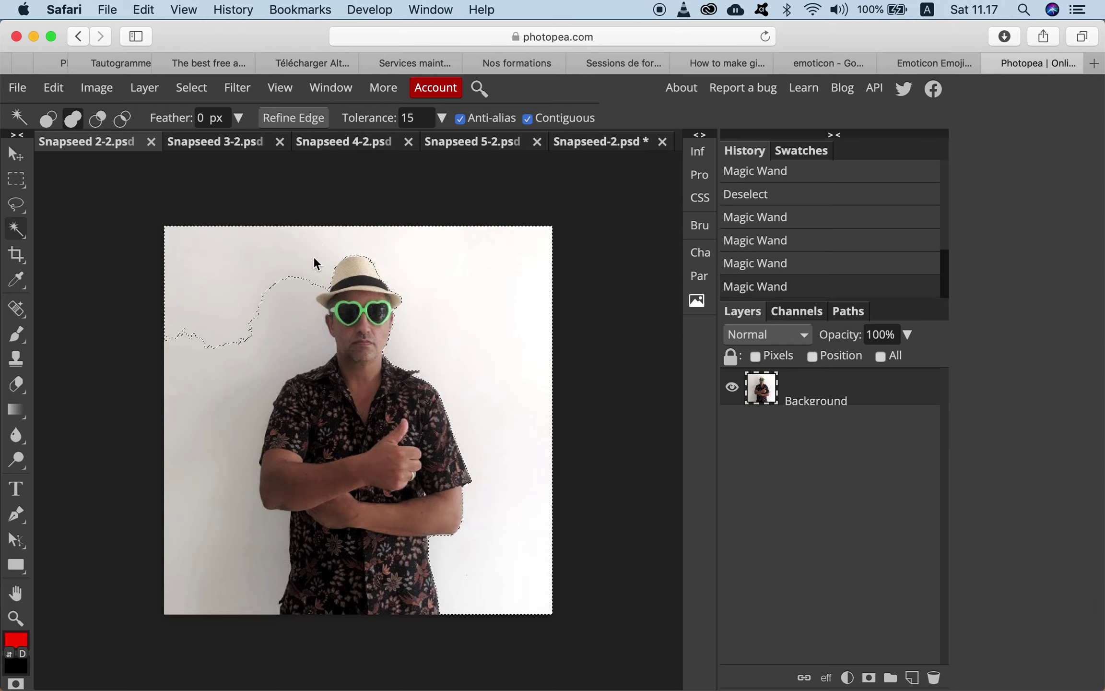
left_click(290, 299)
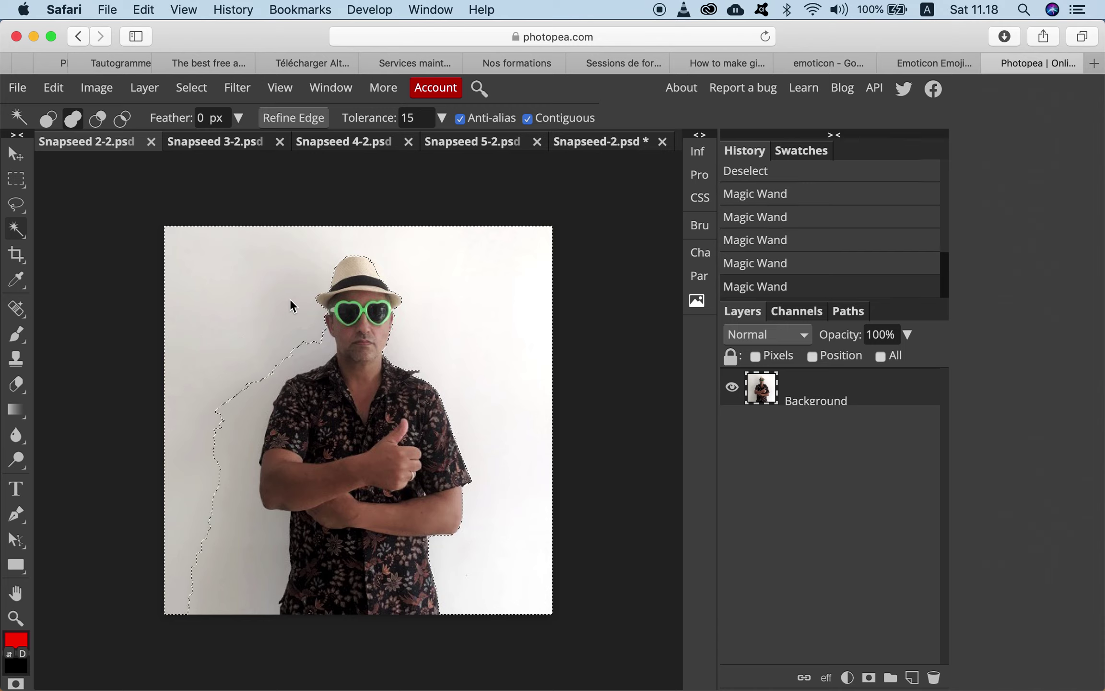
left_click(329, 349)
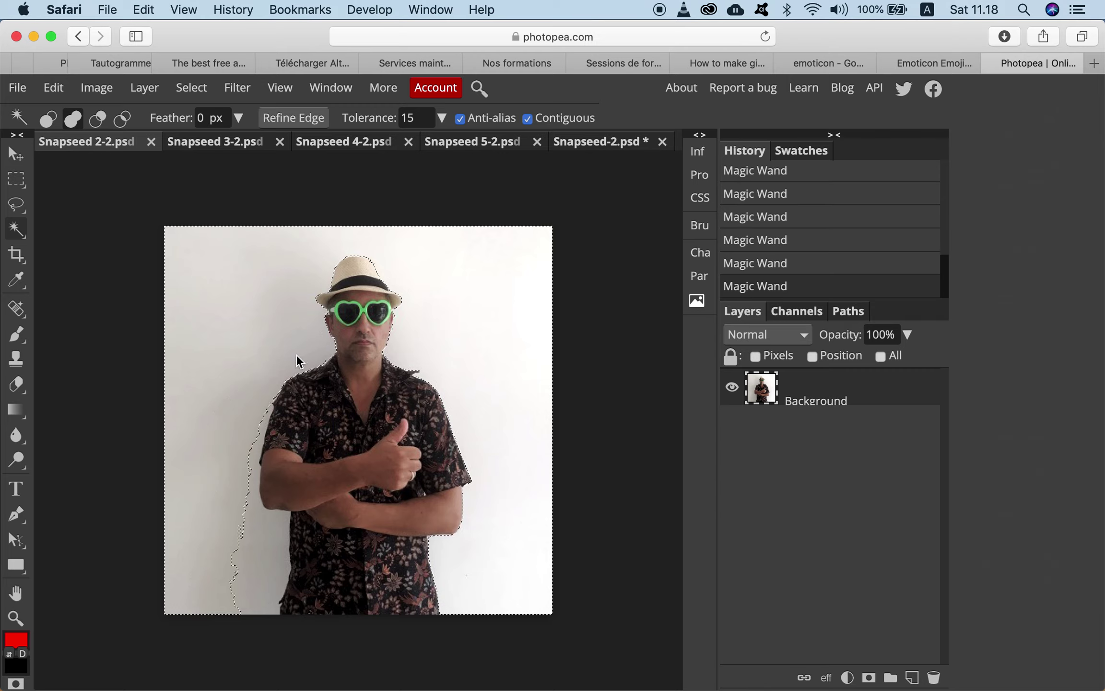
left_click(266, 420)
left_click(289, 525)
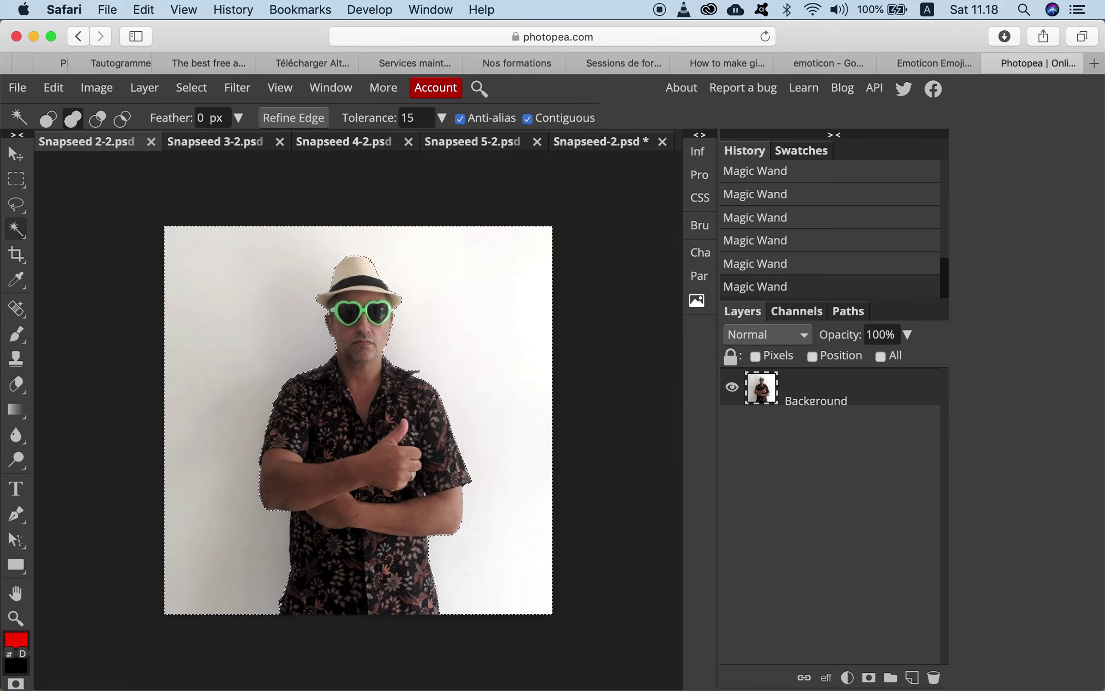
key("Delete")
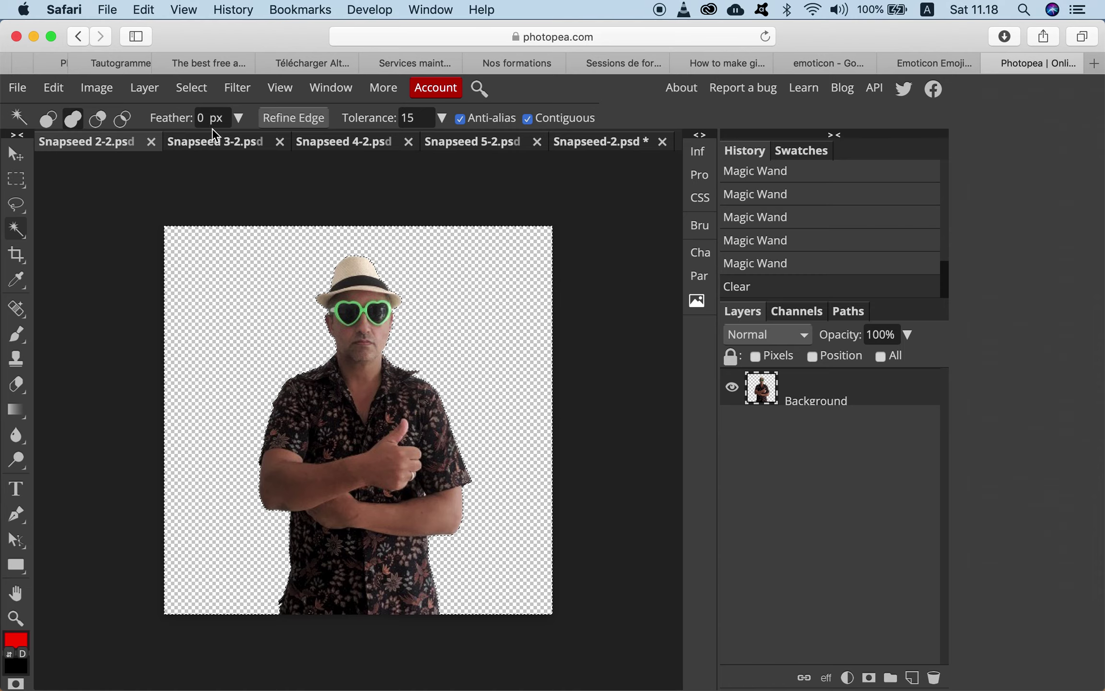
In the Snapseed 3-2 image, select the wall to the right of the man with the Magic Wand at tolerance 15.
left_click(221, 148)
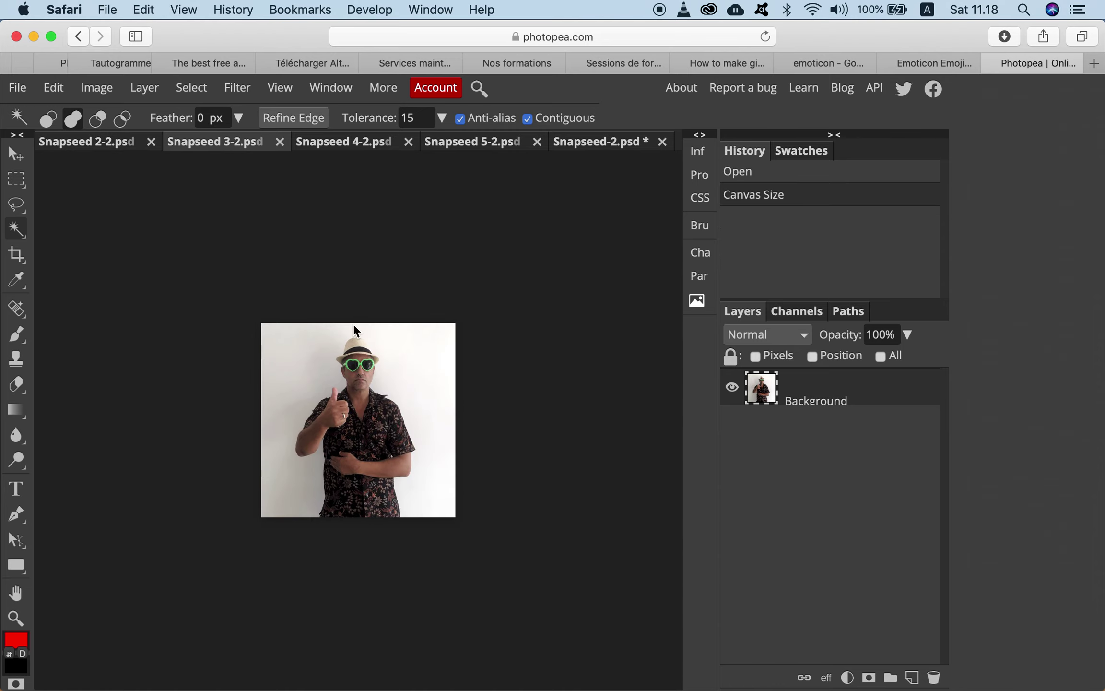
left_click(280, 87)
left_click(317, 120)
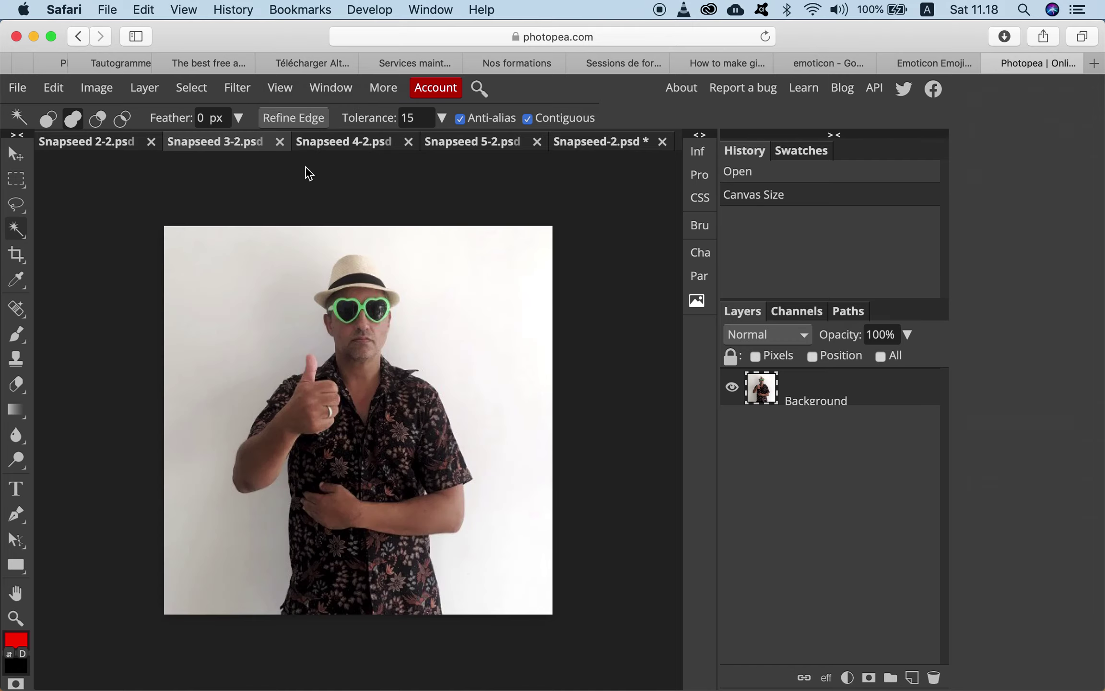
left_click(477, 580)
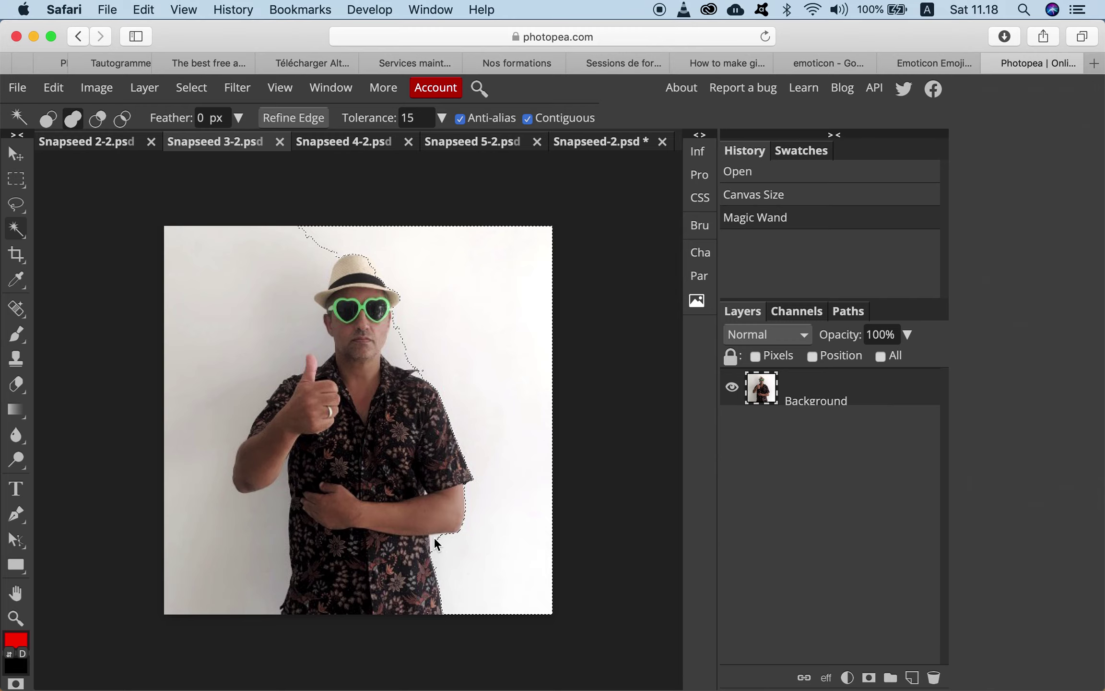
left_click(490, 572)
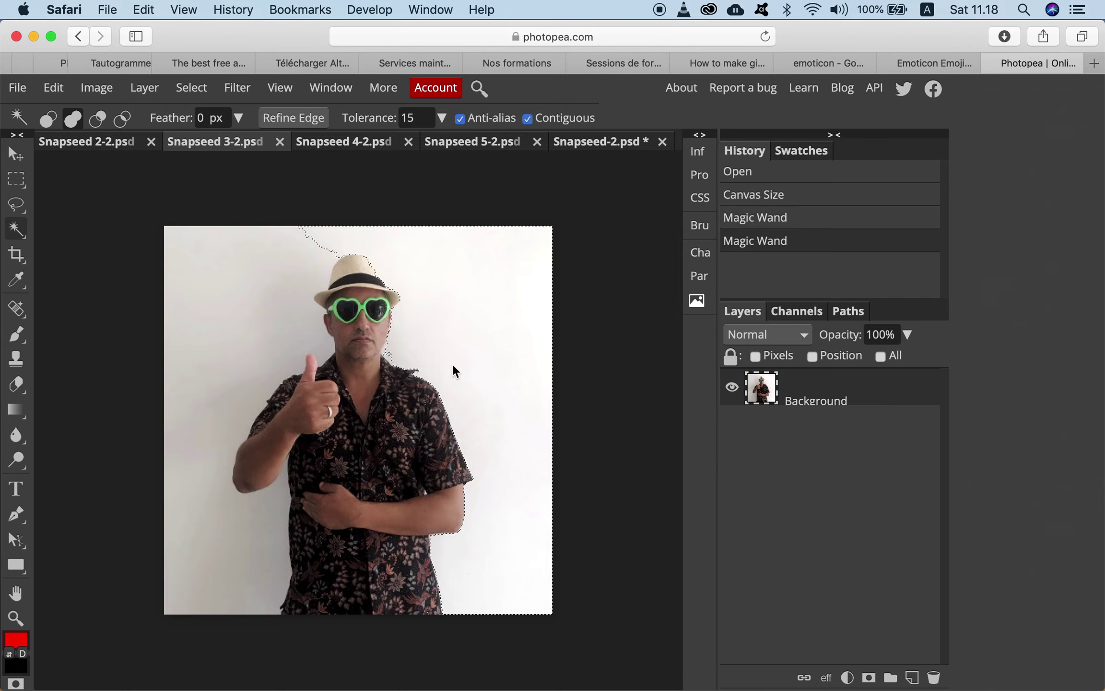
left_click(491, 334)
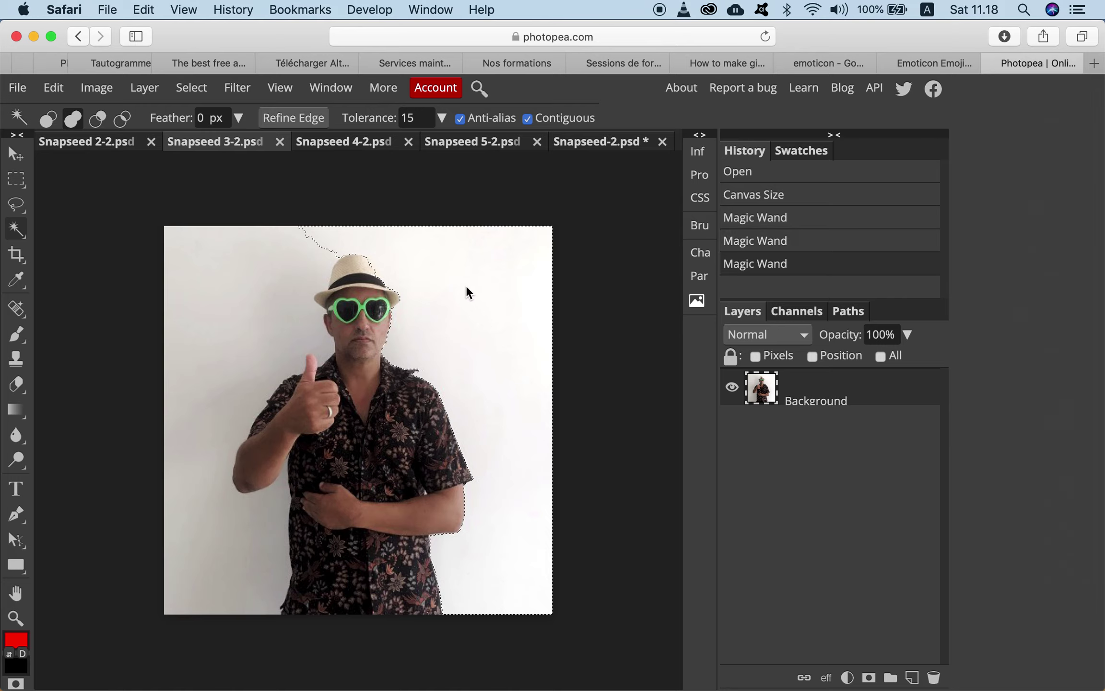
Extend the Snapseed 3-2 selection over the wall above, left of and under the man's raised arm, and delete the background.
left_click(318, 263)
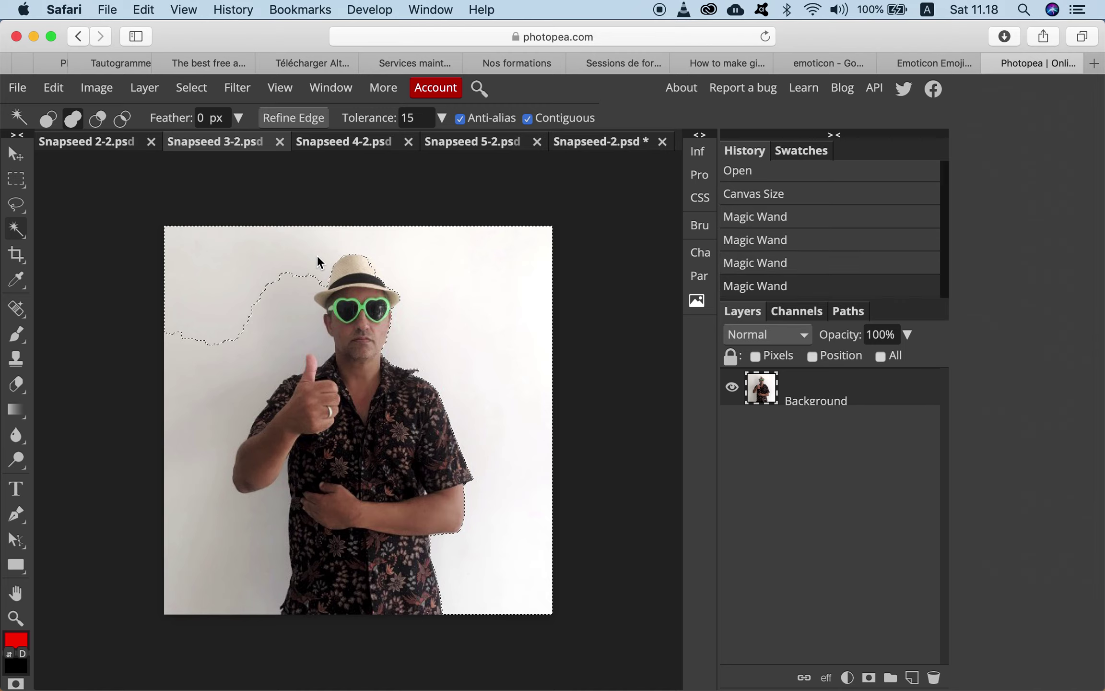
left_click(300, 298)
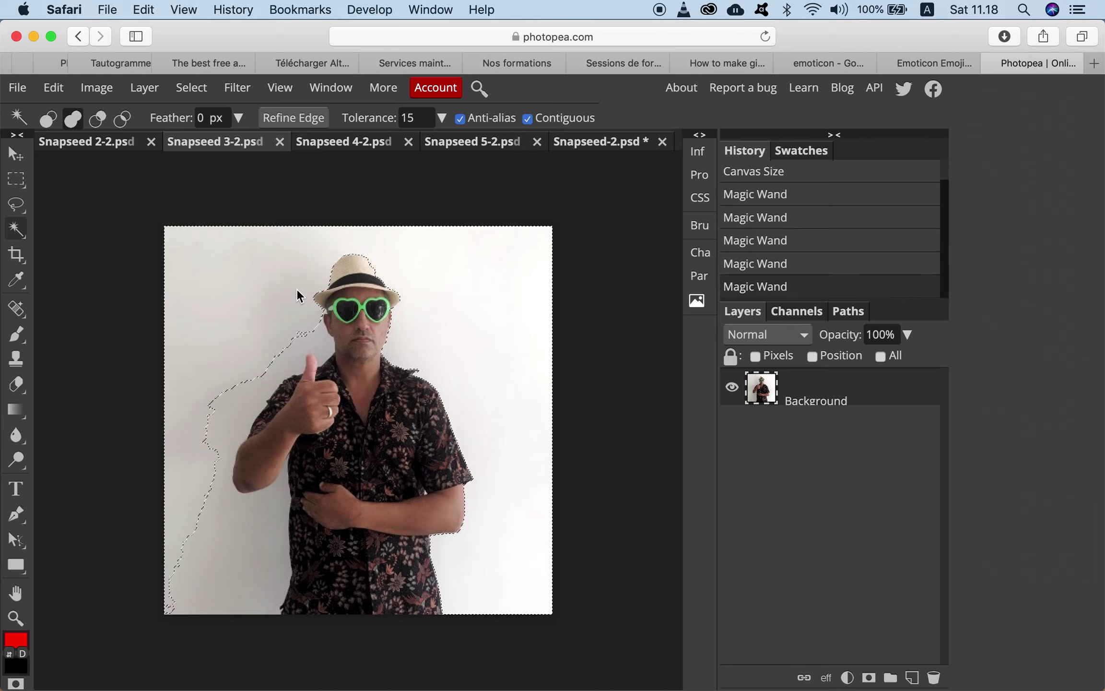
left_click(321, 339)
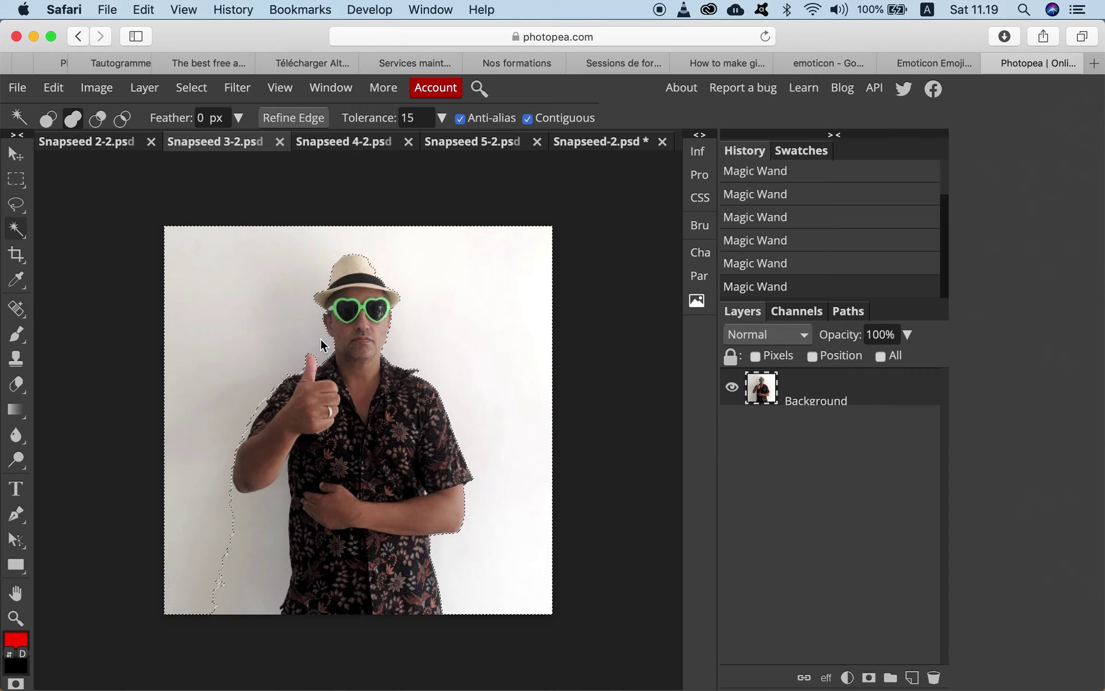
left_click(262, 408)
left_click(282, 483)
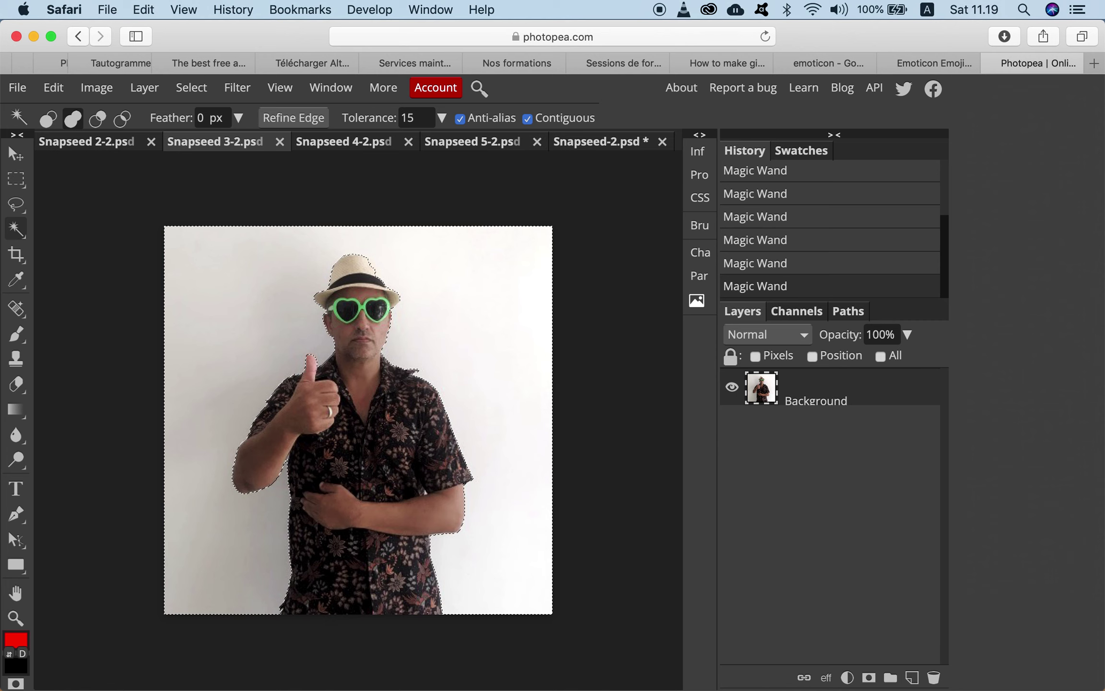
key("Delete")
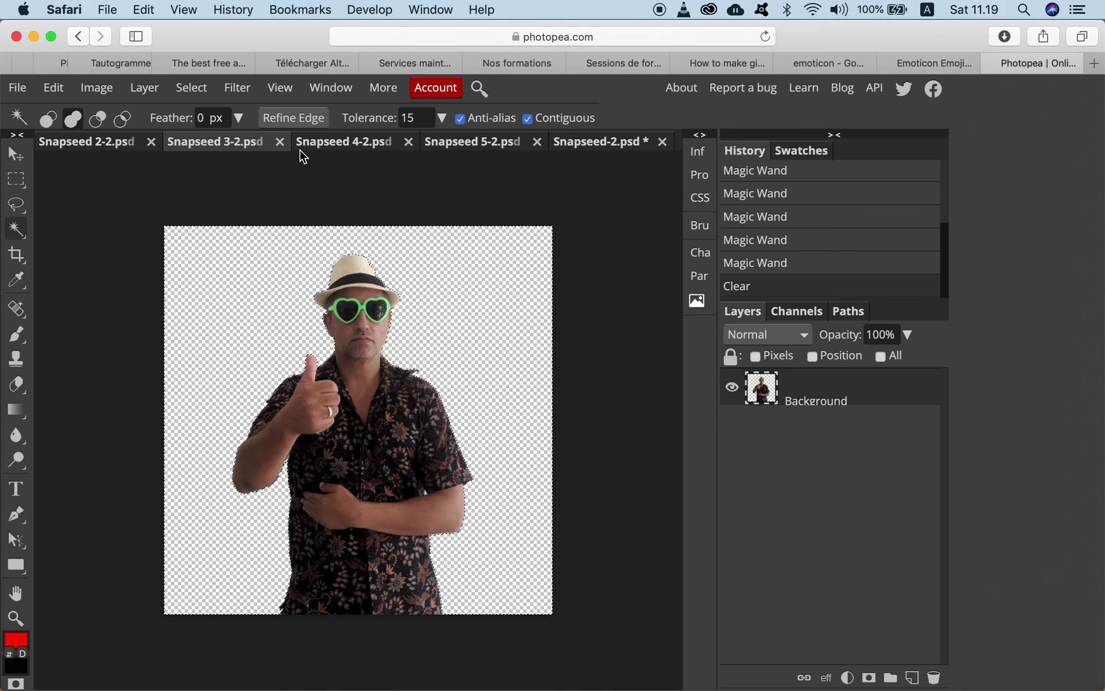
In the Snapseed 4-2 image, select the wall to the right of the man with the Magic Wand at tolerance 15.
left_click(352, 143)
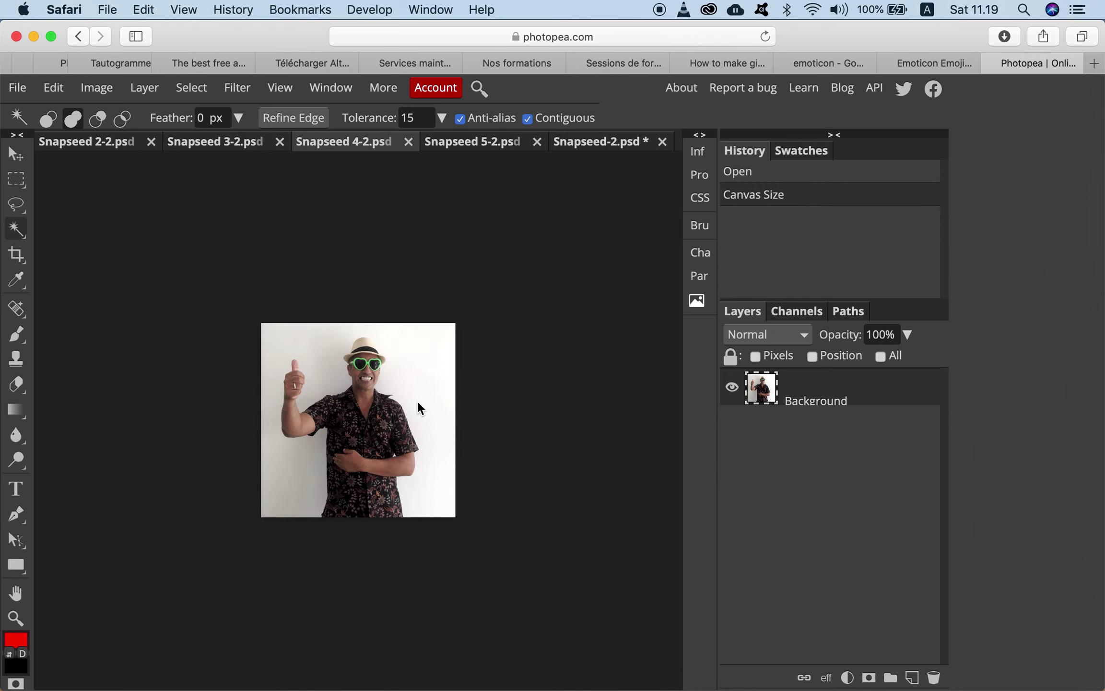
left_click(271, 89)
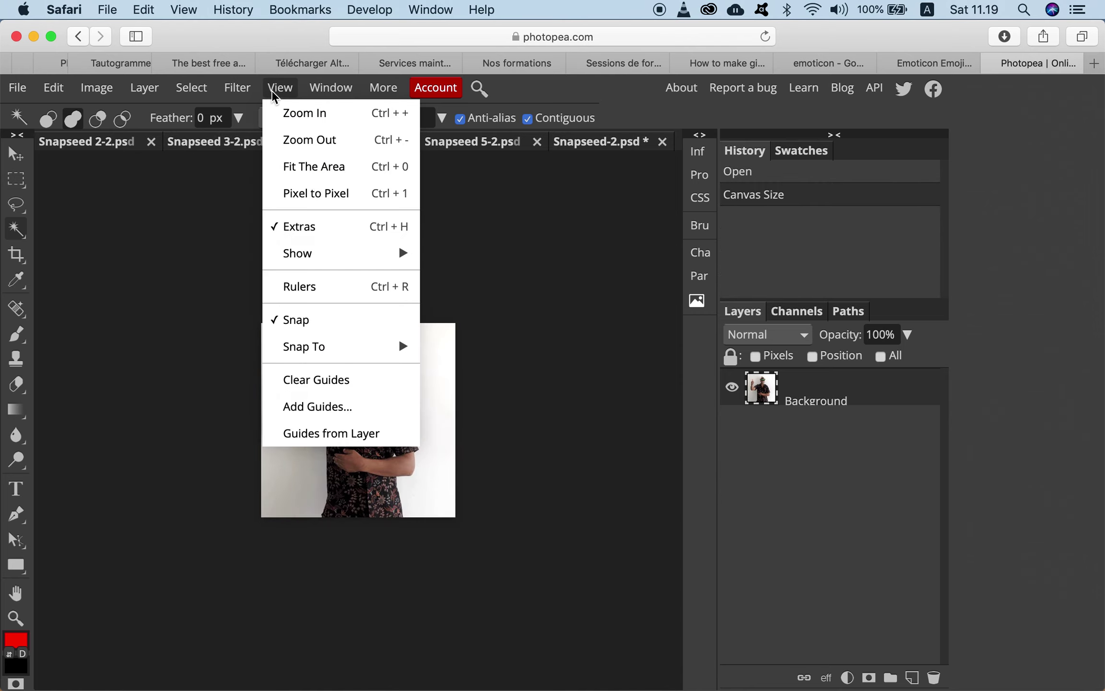
left_click(288, 114)
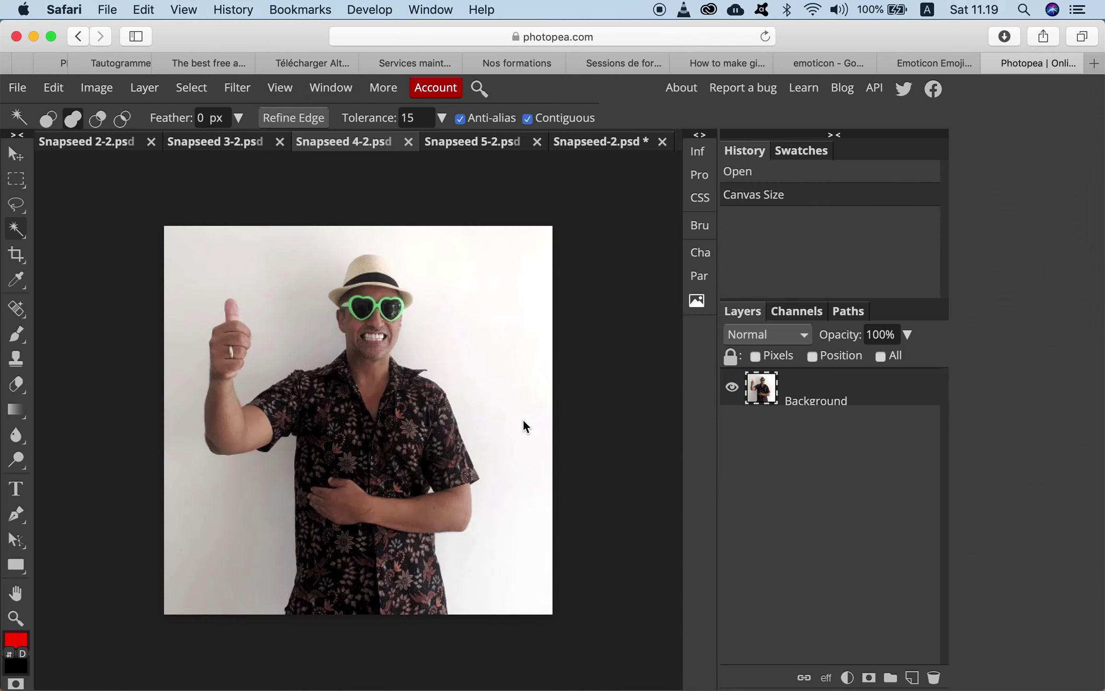
left_click(438, 542)
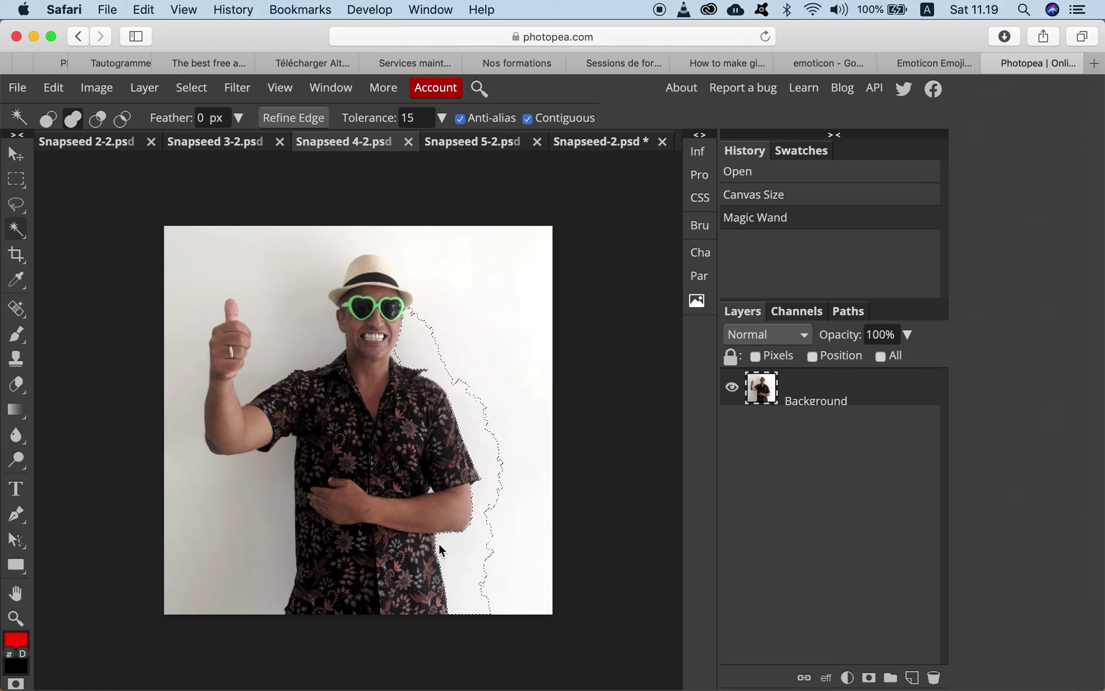
left_click(516, 587)
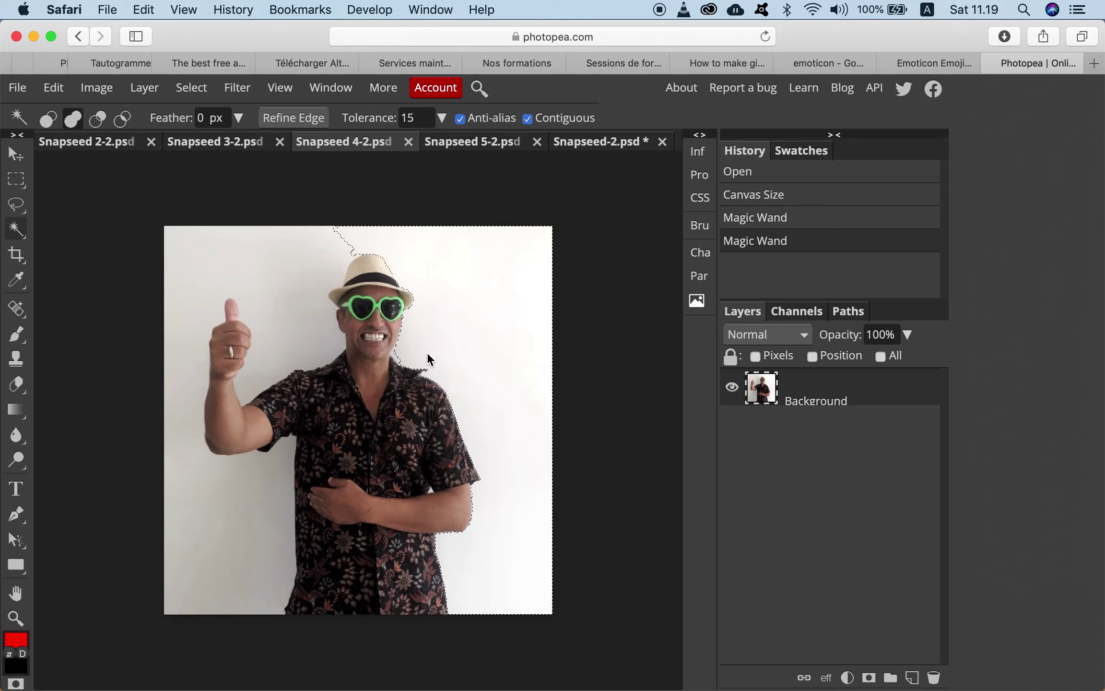
left_click(485, 365)
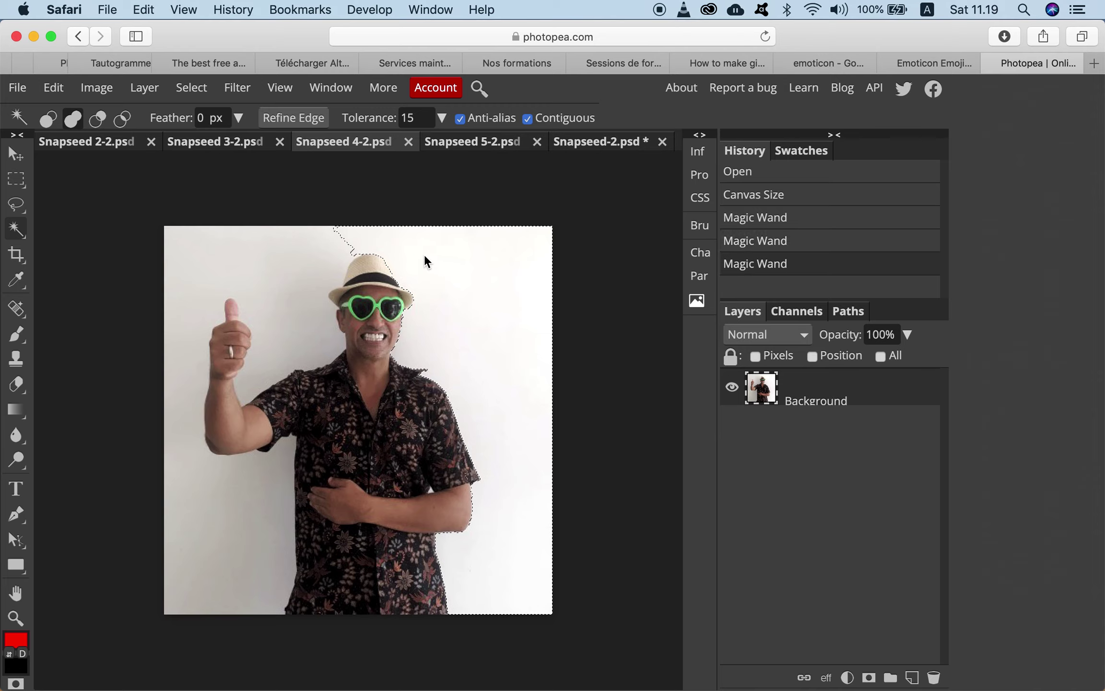
Extend the Snapseed 4-2 selection over the wall above, left of and under the man's raised arm, and delete the background.
left_click(323, 254)
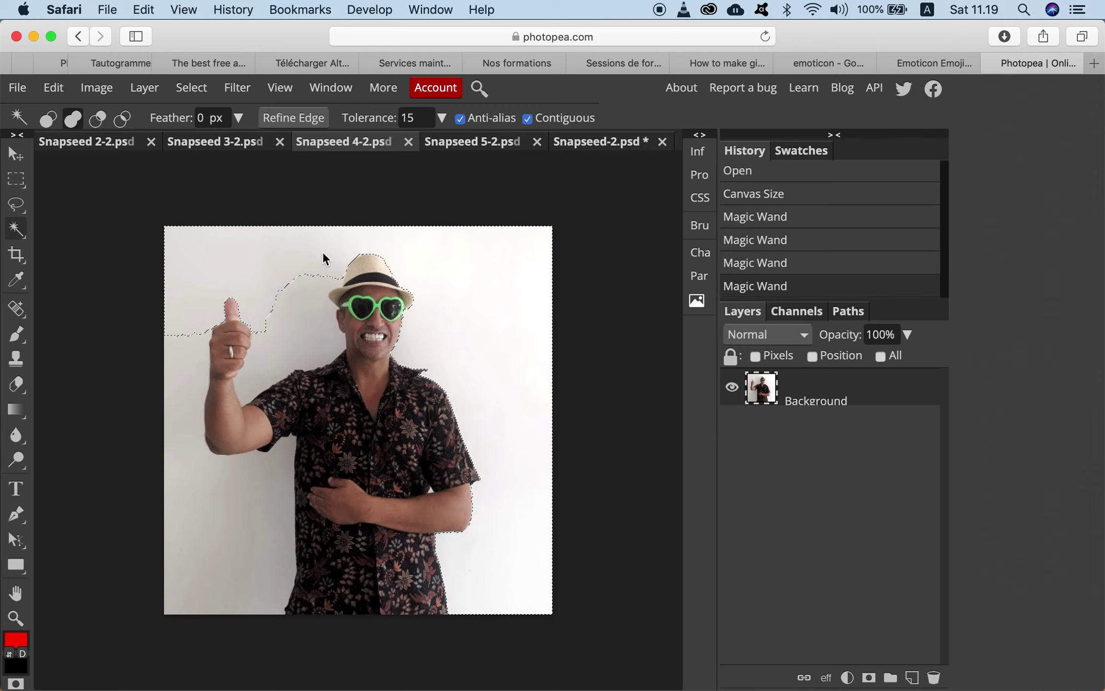
left_click(317, 290)
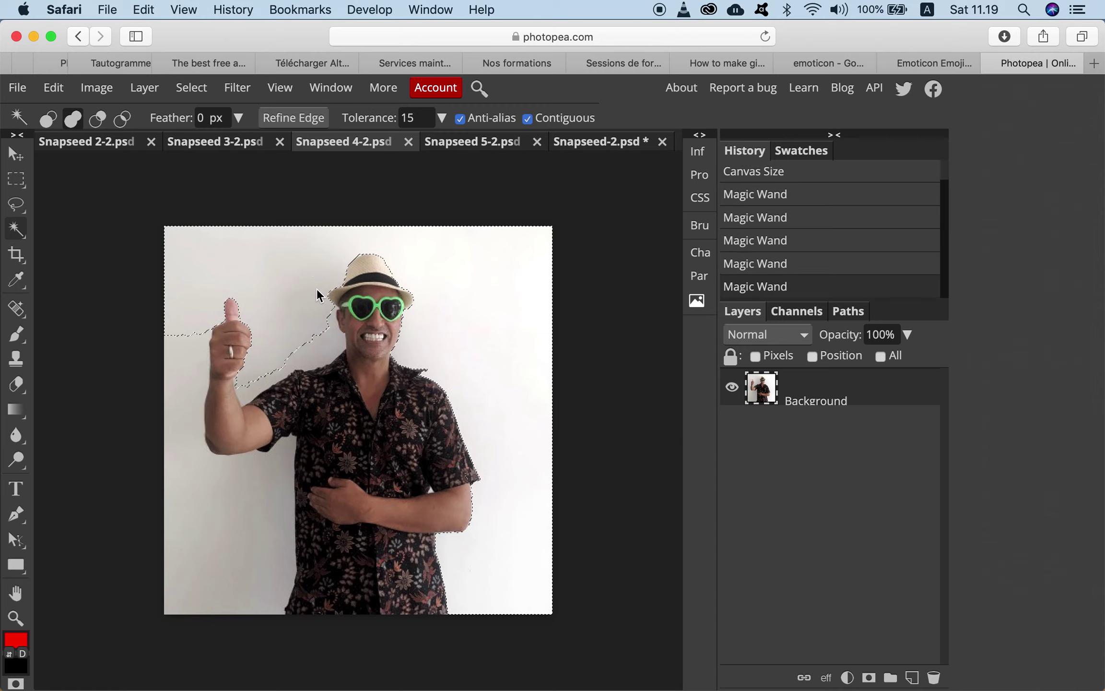
left_click(334, 321)
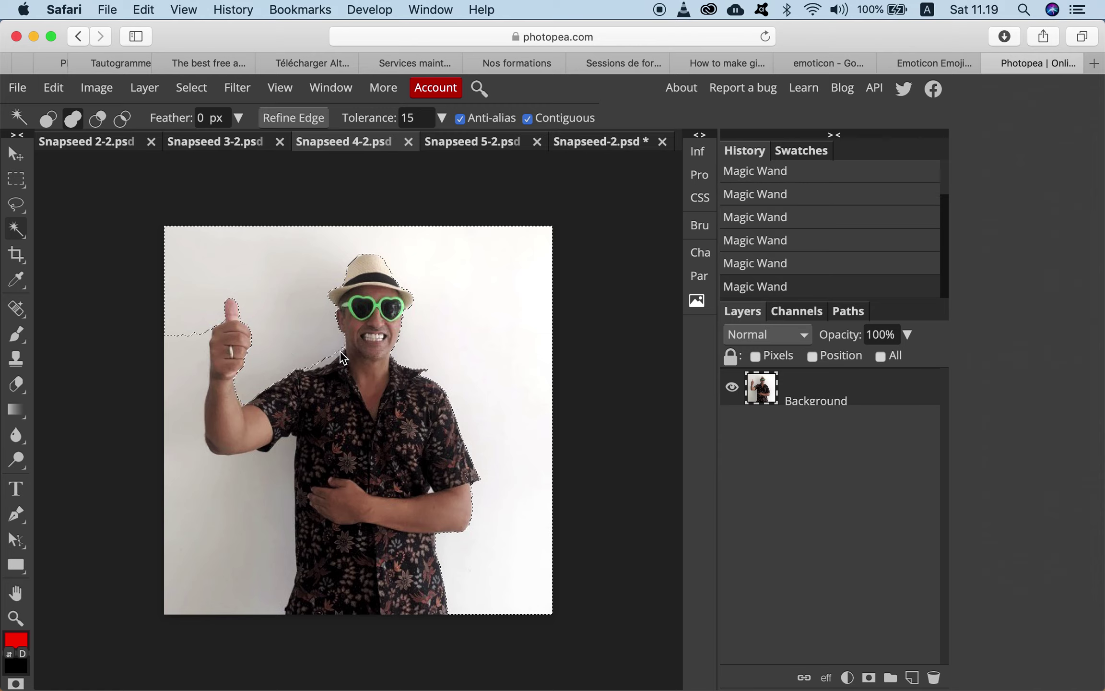
left_click(319, 360)
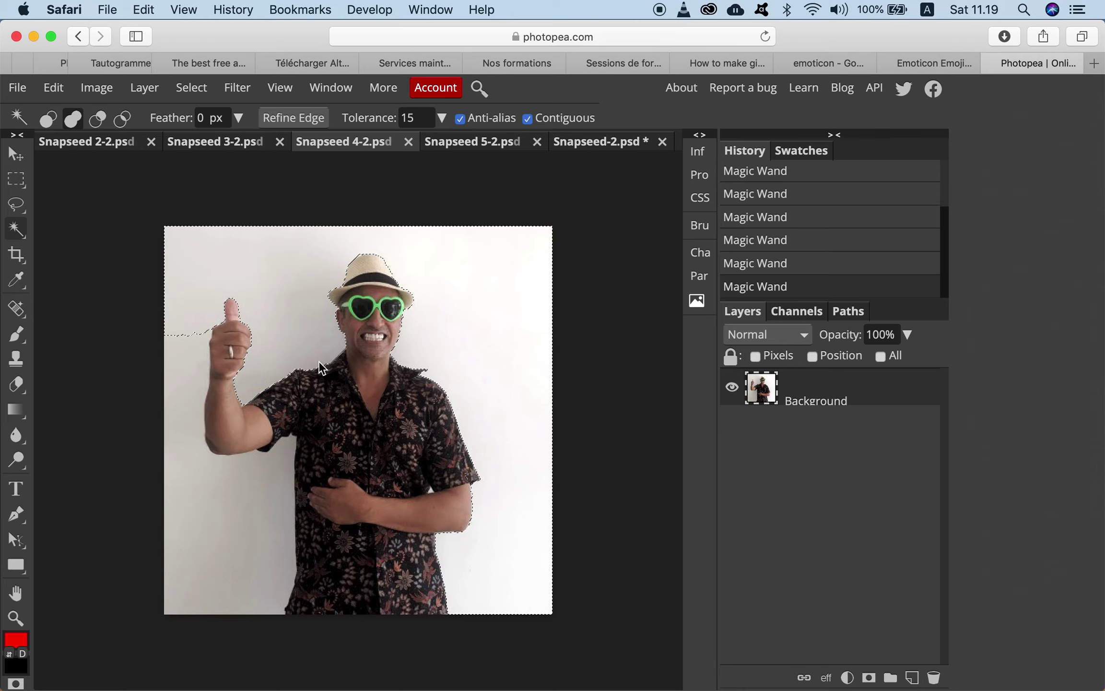
left_click(193, 364)
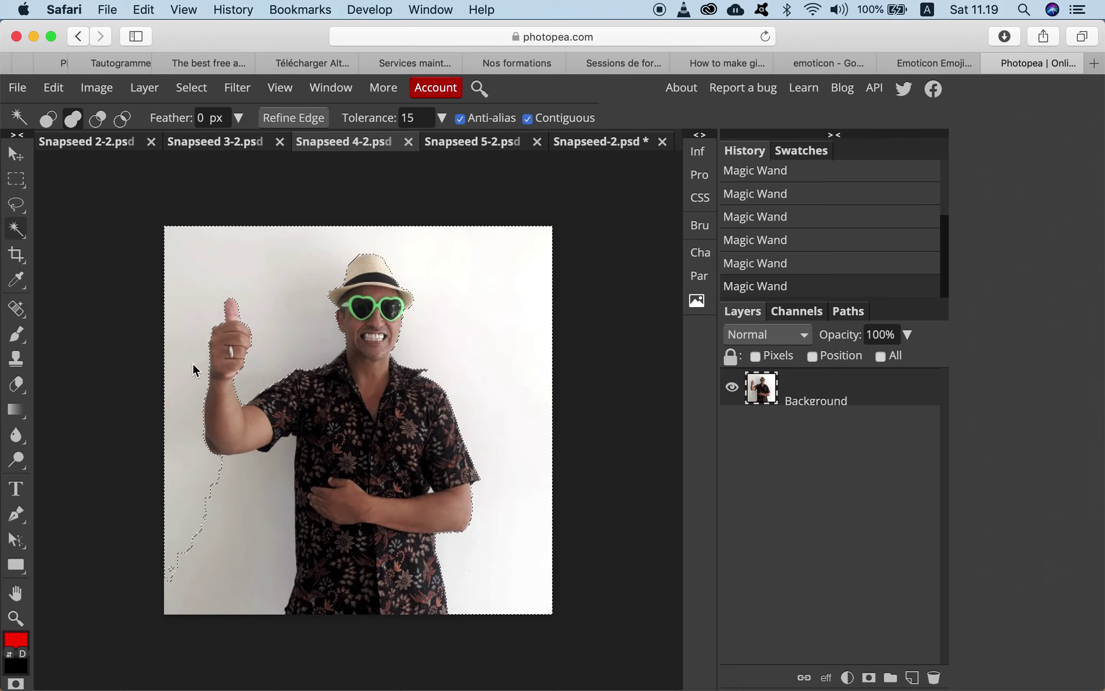
left_click(232, 467)
left_click(269, 458)
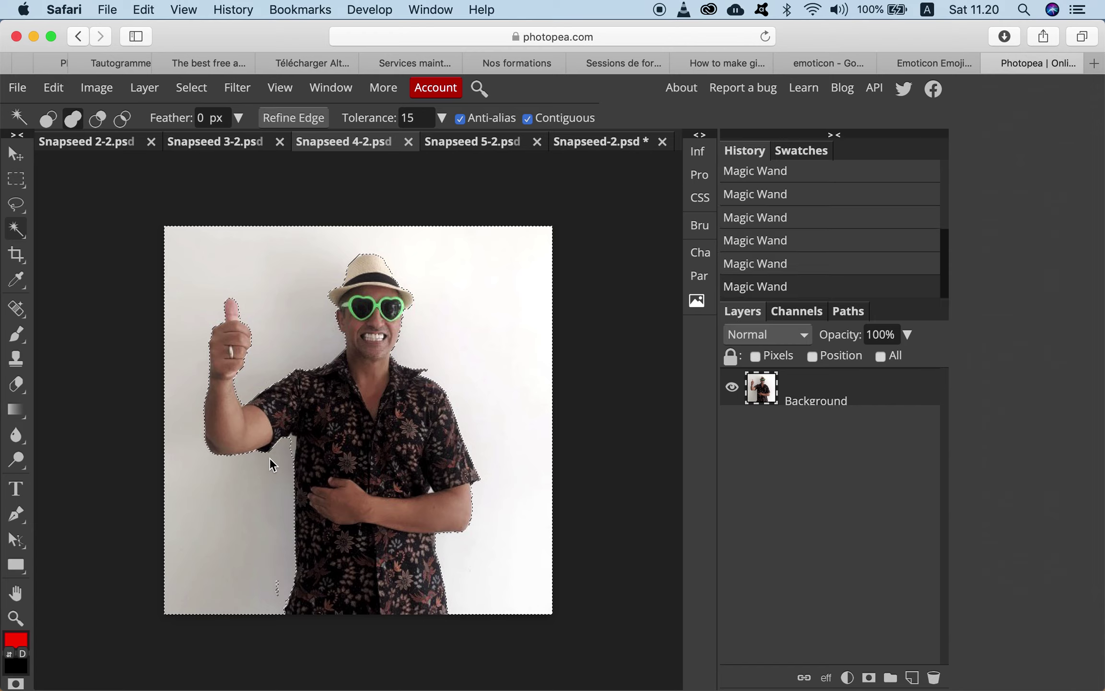
left_click(292, 442)
key("BackSpace")
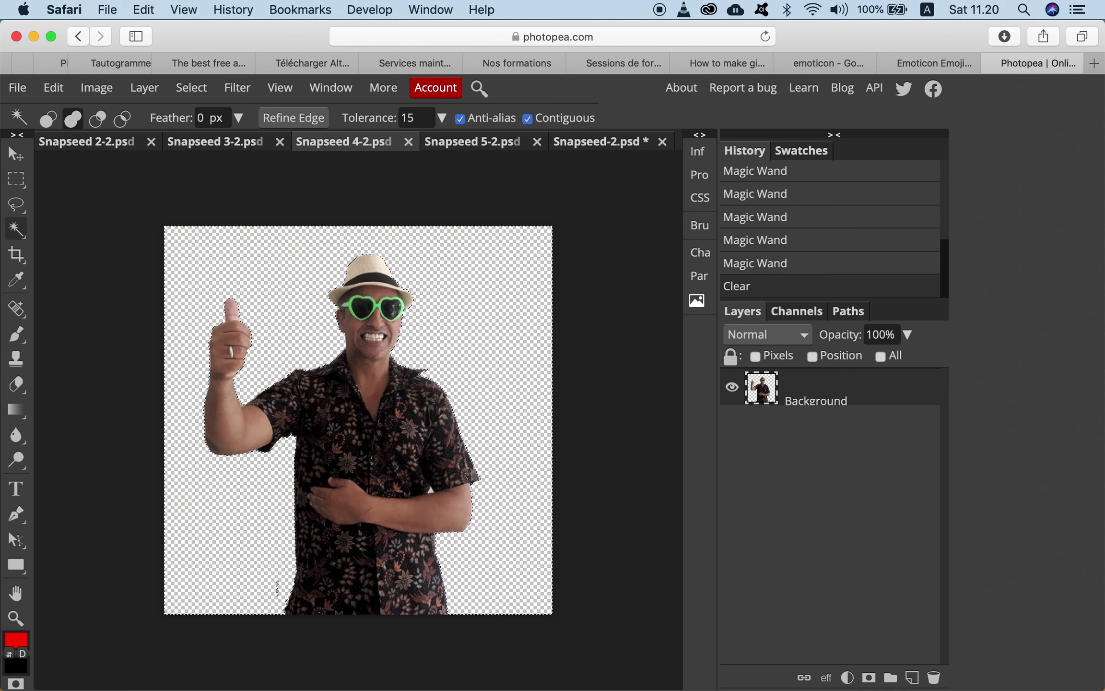
Add the leftover wall specks beside the shirt's lower left hem to the Magic Wand selection and delete them.
left_click(288, 605)
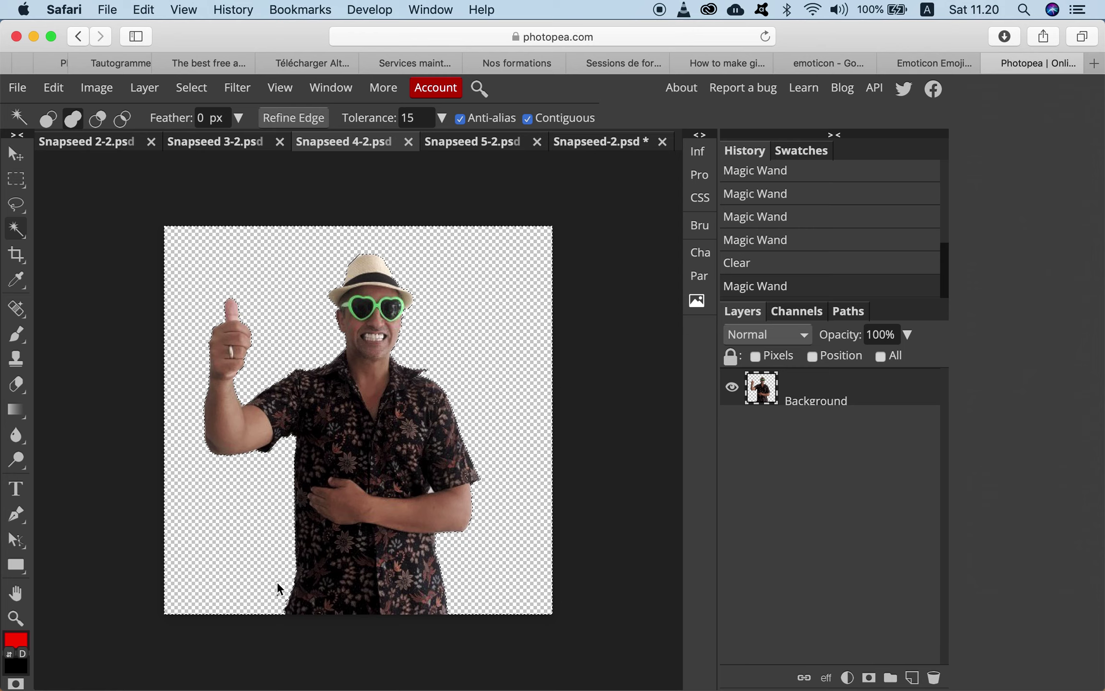
left_click(277, 581)
left_click(262, 590)
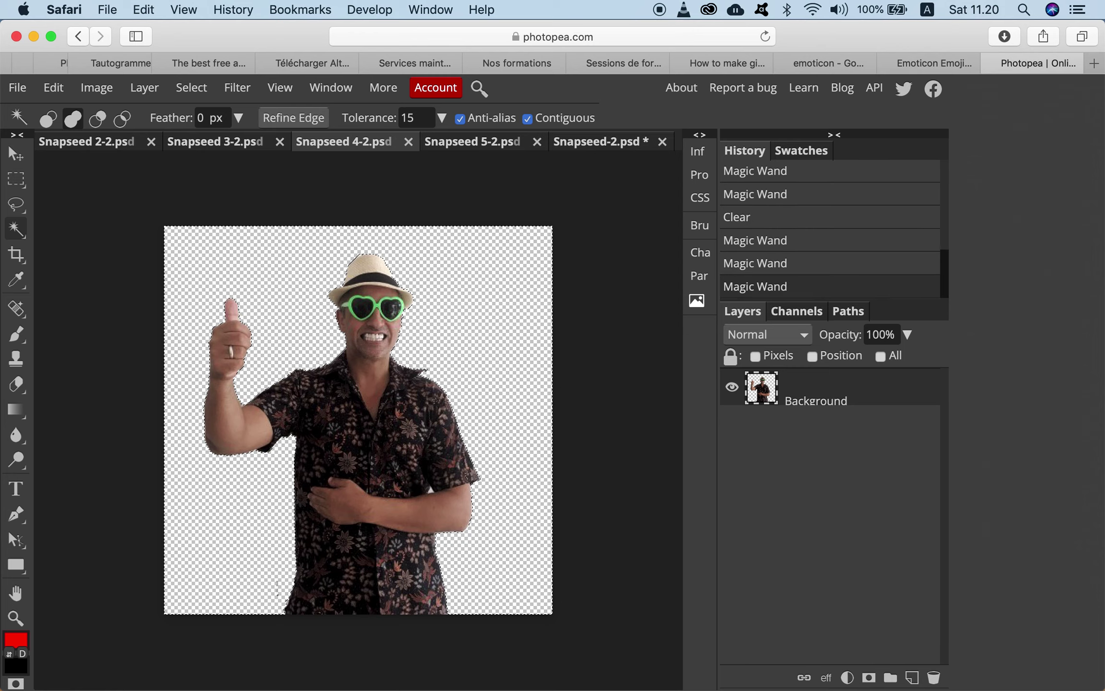
key("Delete")
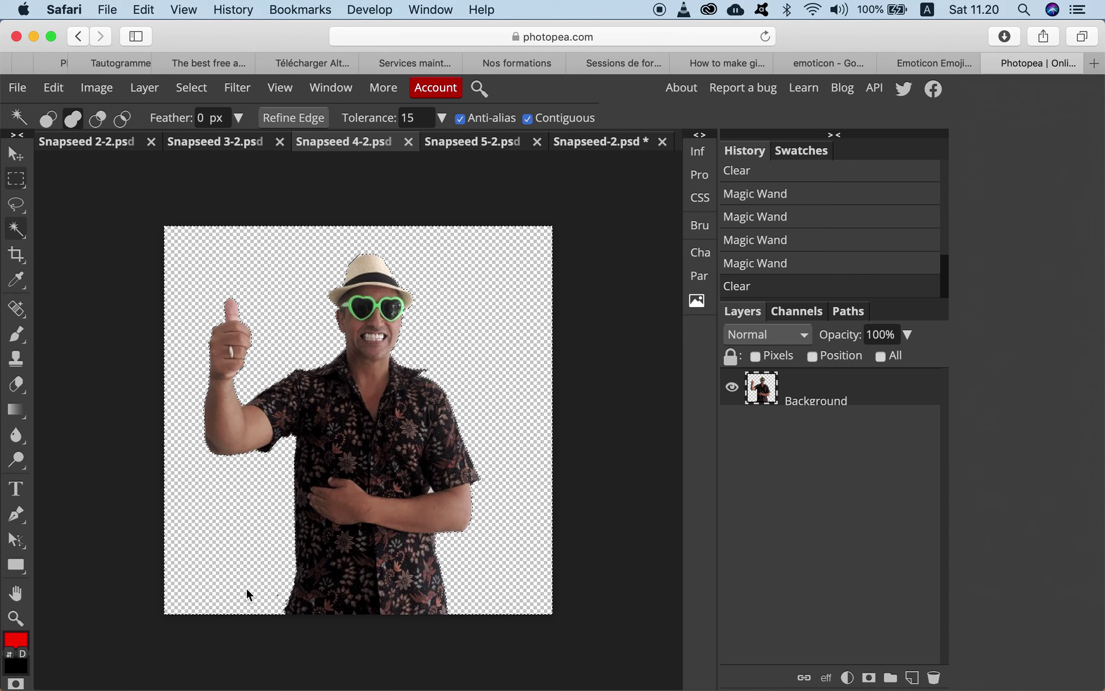
key("m")
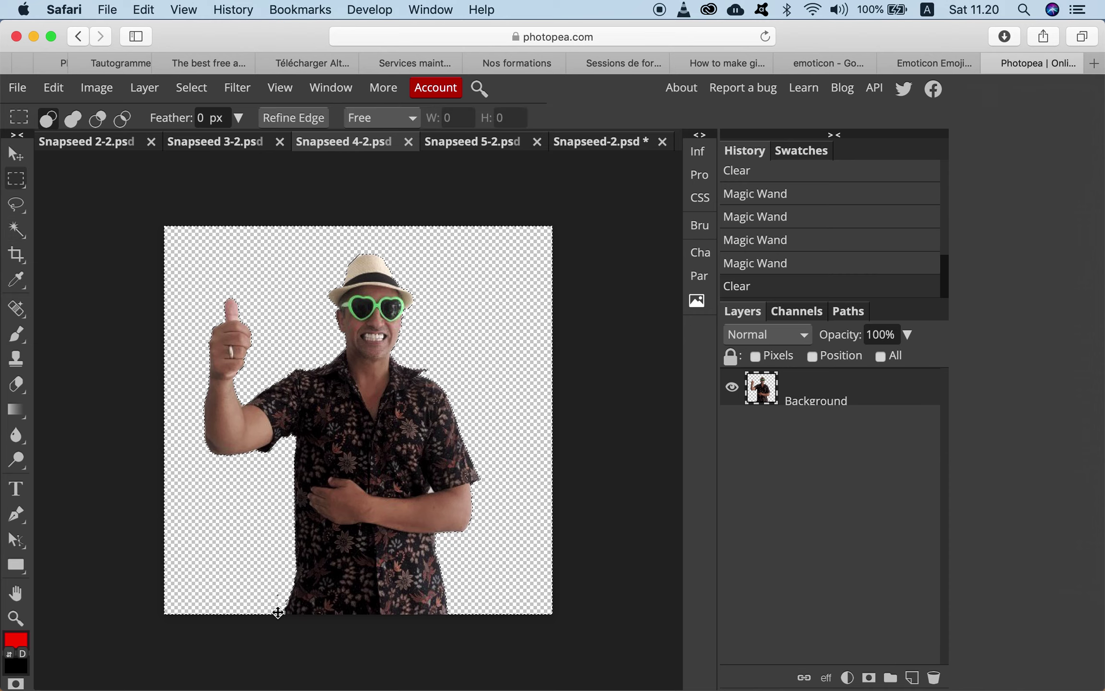
key("ctrl+shift+i")
left_click_drag(277, 621, 311, 664)
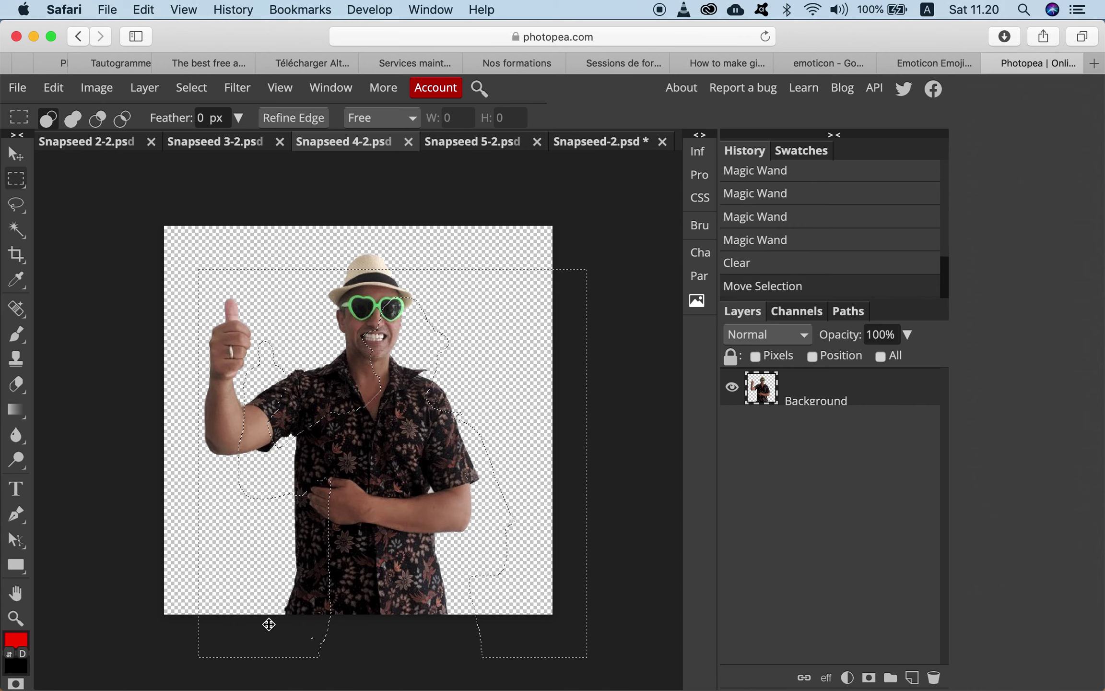
left_click_drag(276, 629, 277, 630)
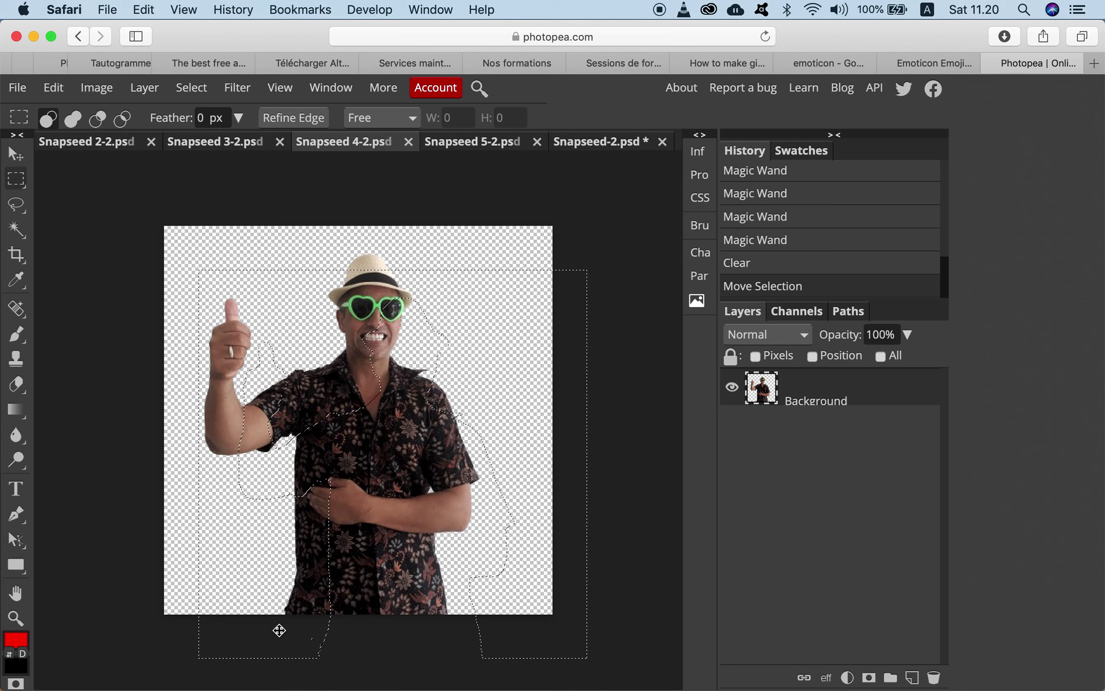
key("Down")
key("Down")
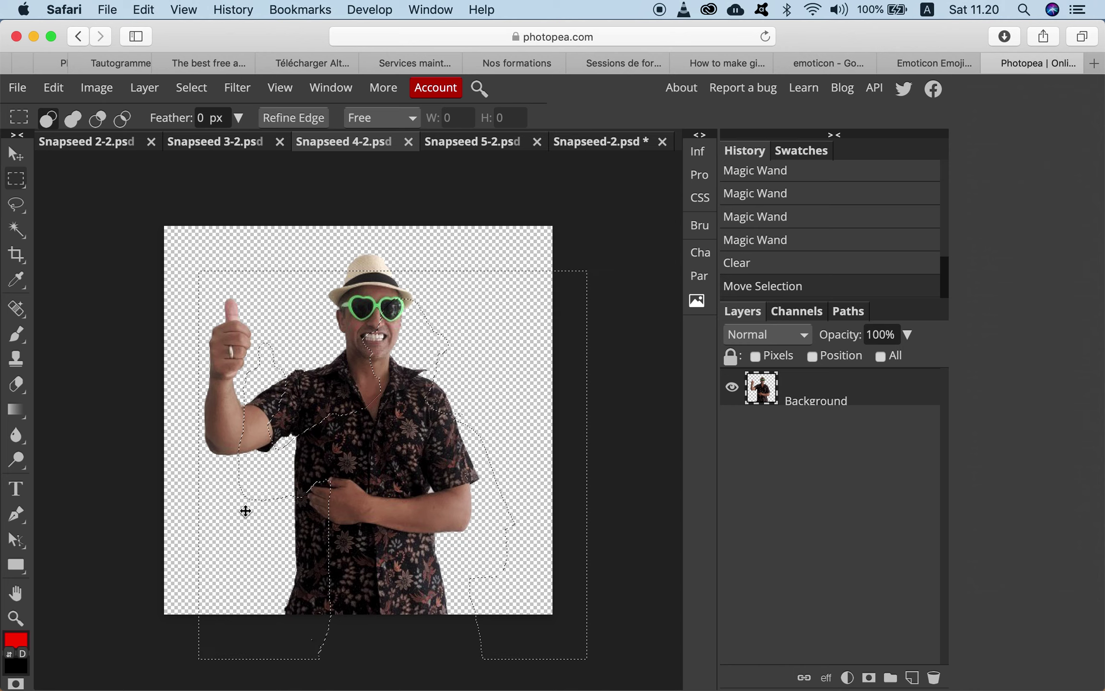
left_click_drag(208, 443, 245, 511)
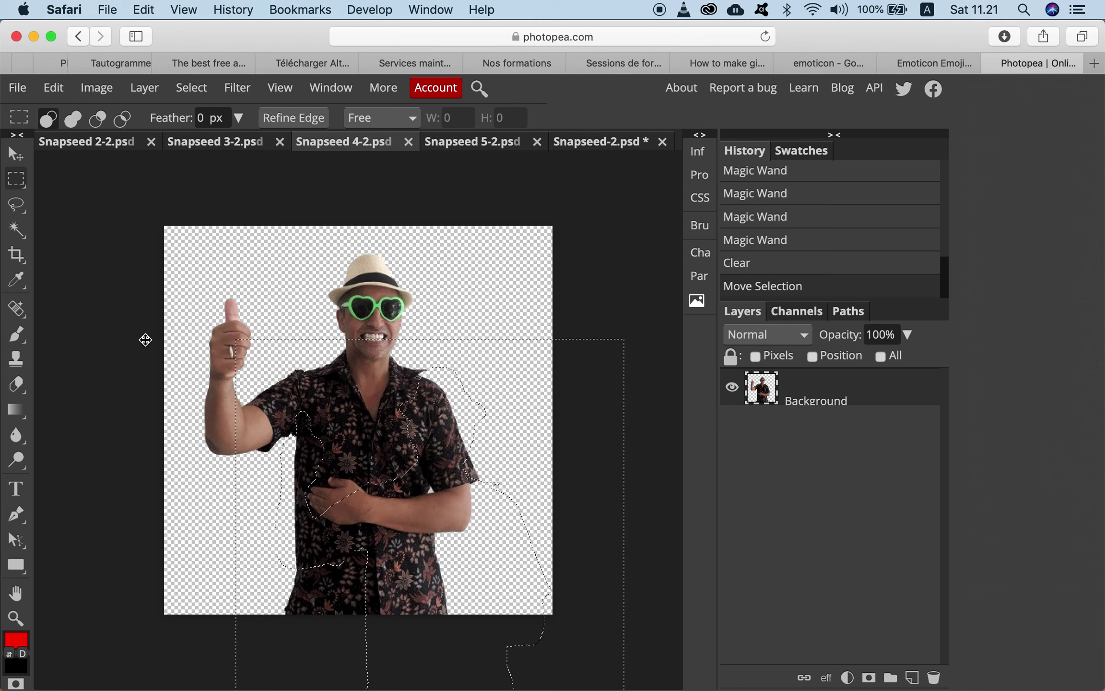
Deselect the displaced outline, then frame the empty area beside the shirt's lower left hem with Rectangle Select and clear its remaining specks.
key("super+d")
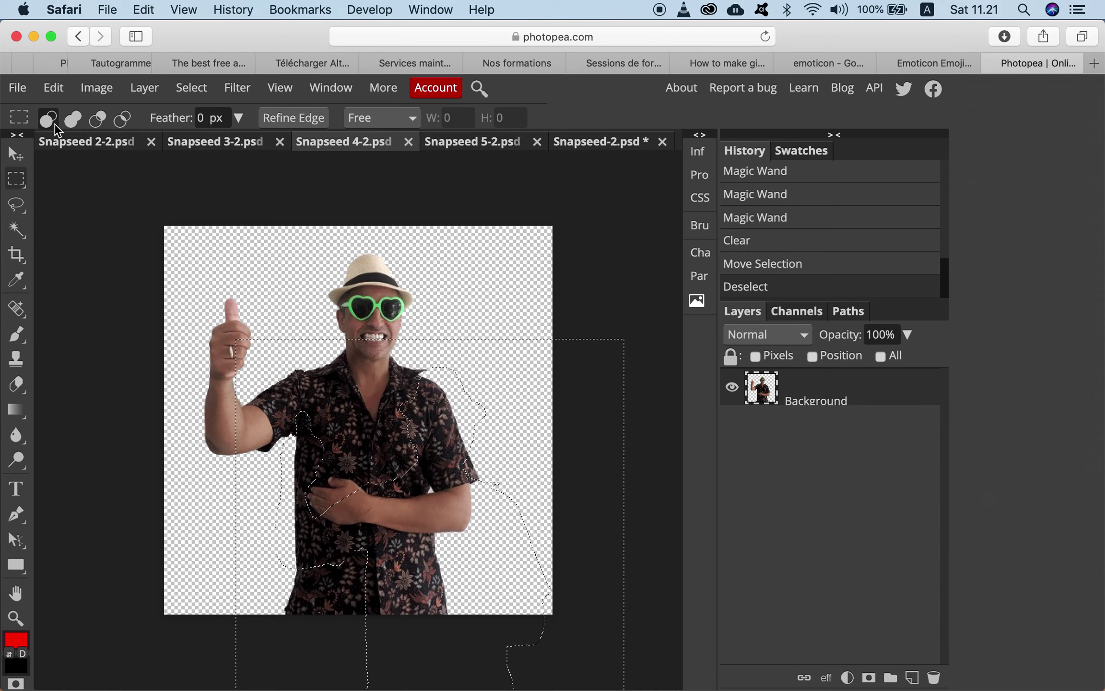
left_click(205, 485)
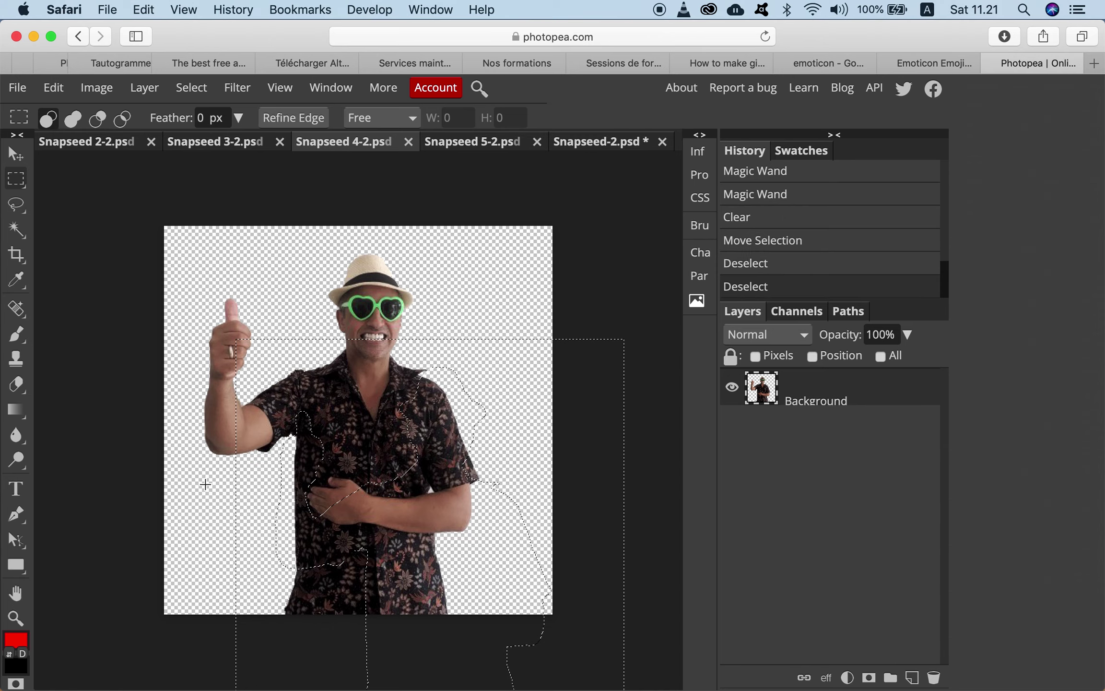
left_click_drag(205, 483, 215, 491)
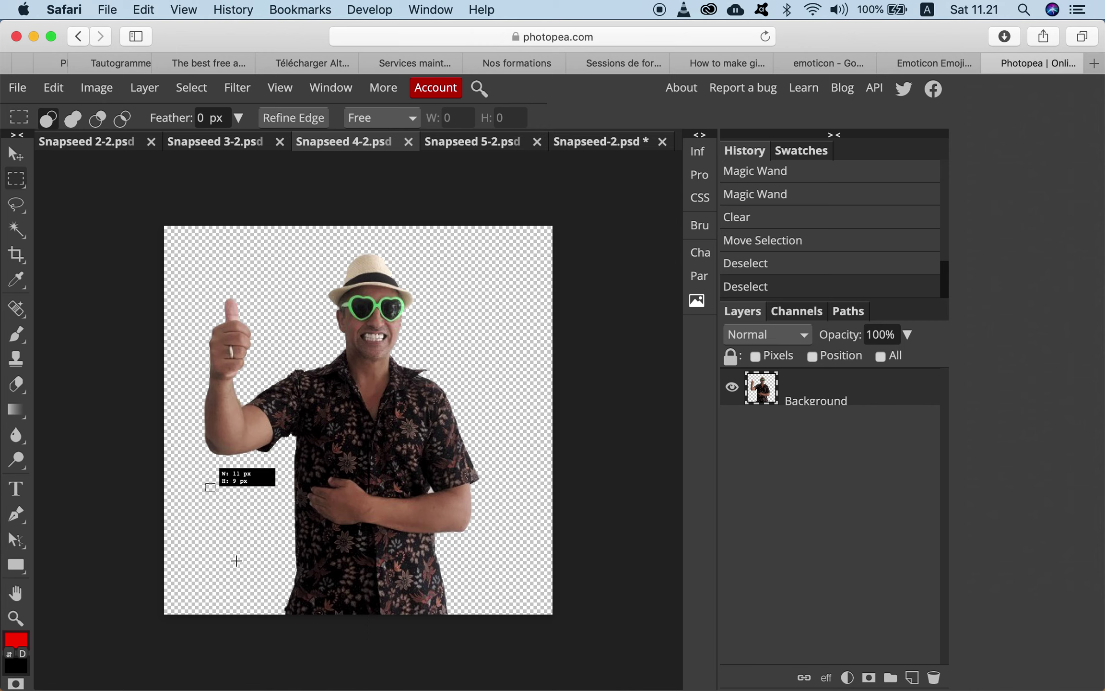
left_click_drag(235, 556, 278, 623)
left_click_drag(387, 577, 386, 577)
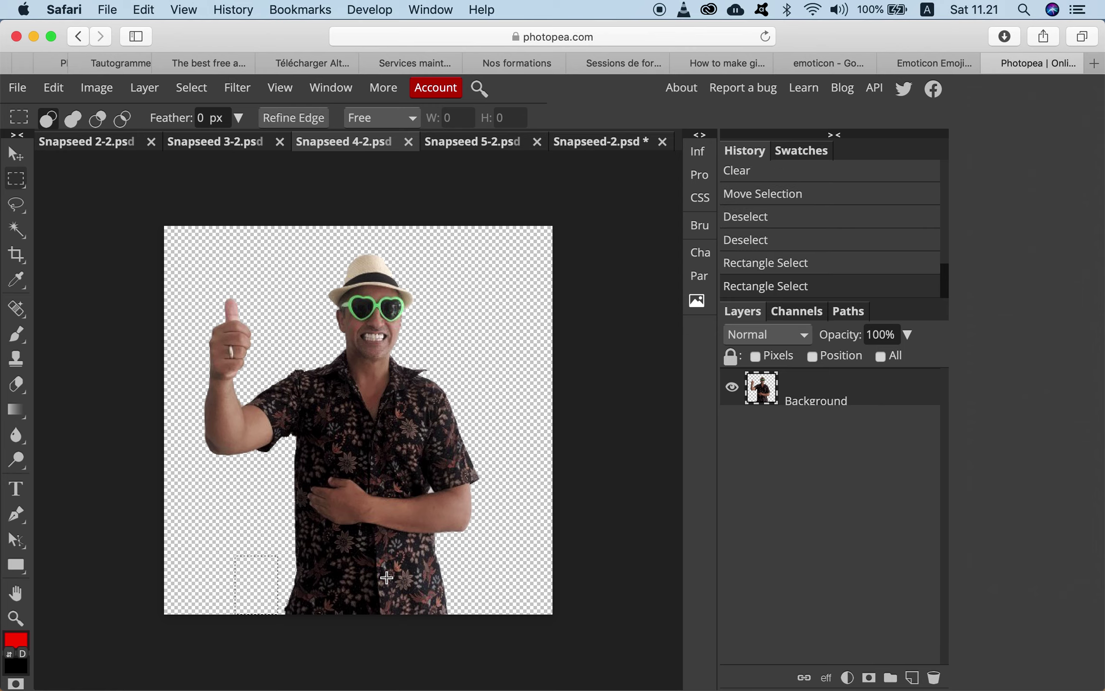
key("Delete")
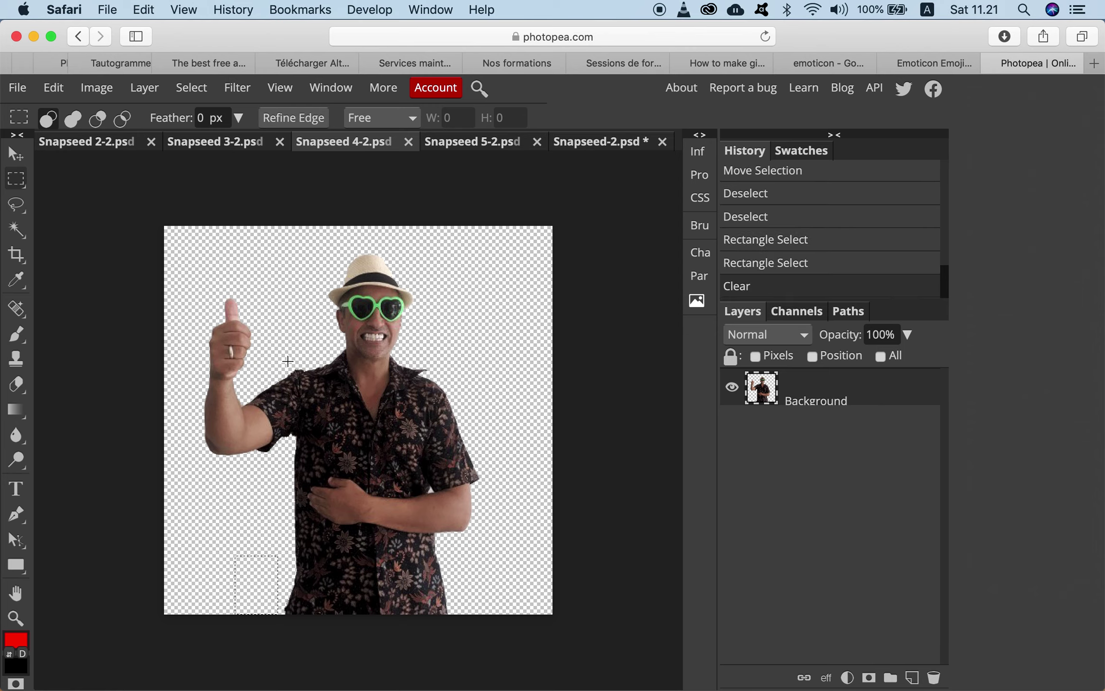
In the Snapseed 5-2 image, select the wall to the right of the man with the Magic Wand at tolerance 15.
left_click(477, 142)
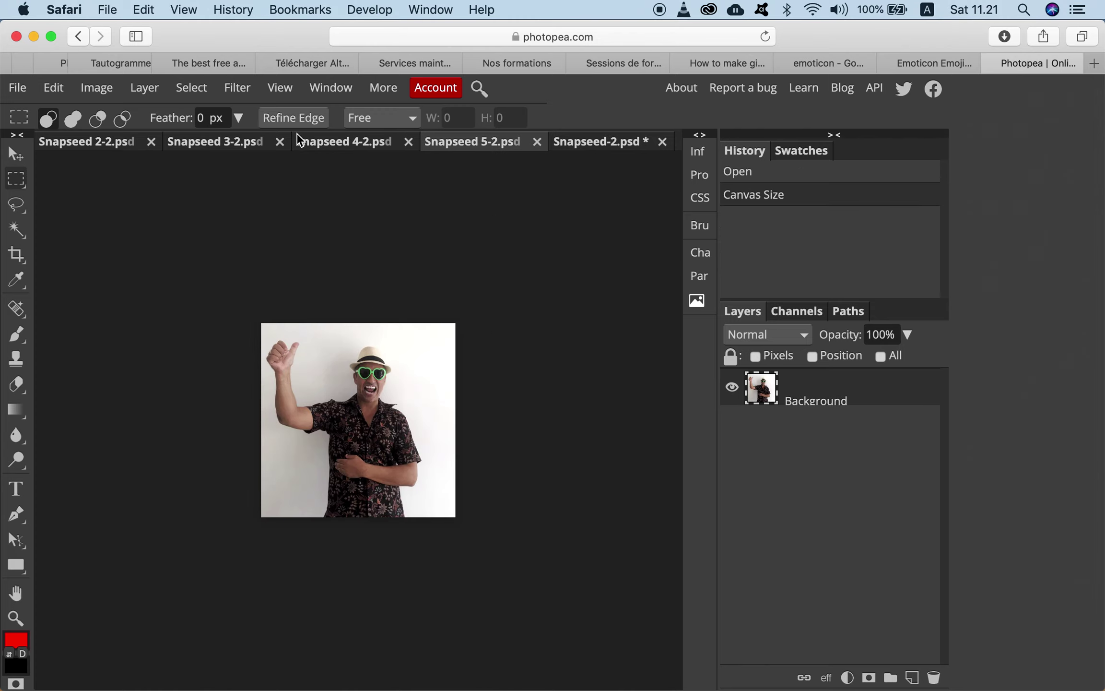
left_click(285, 90)
left_click(305, 120)
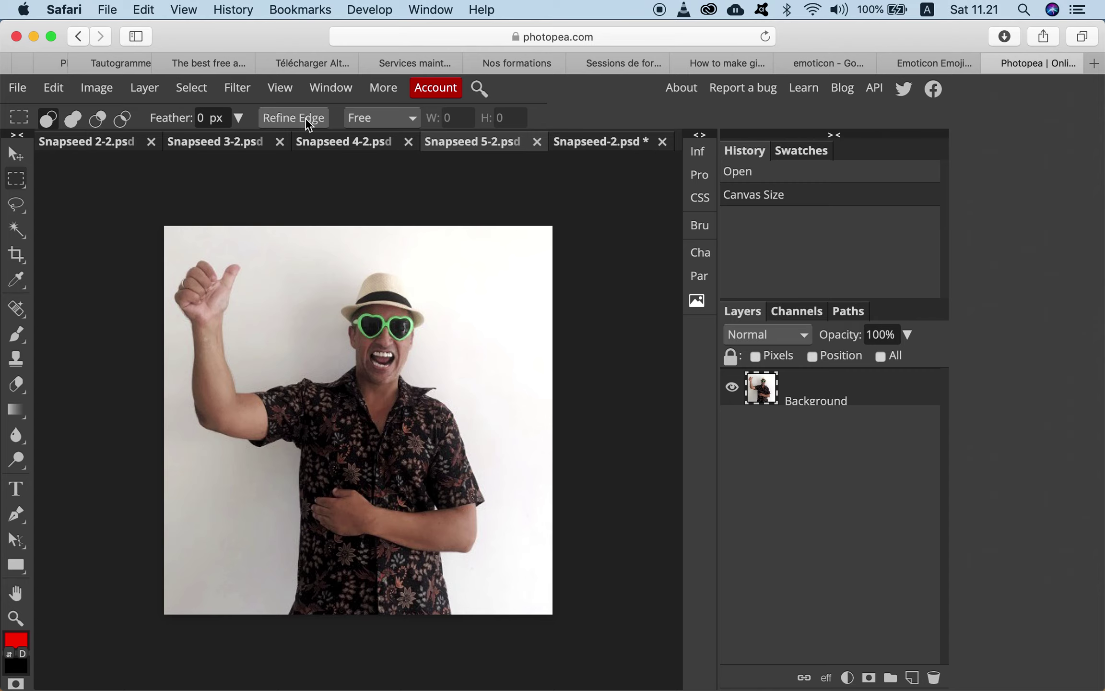
left_click(17, 233)
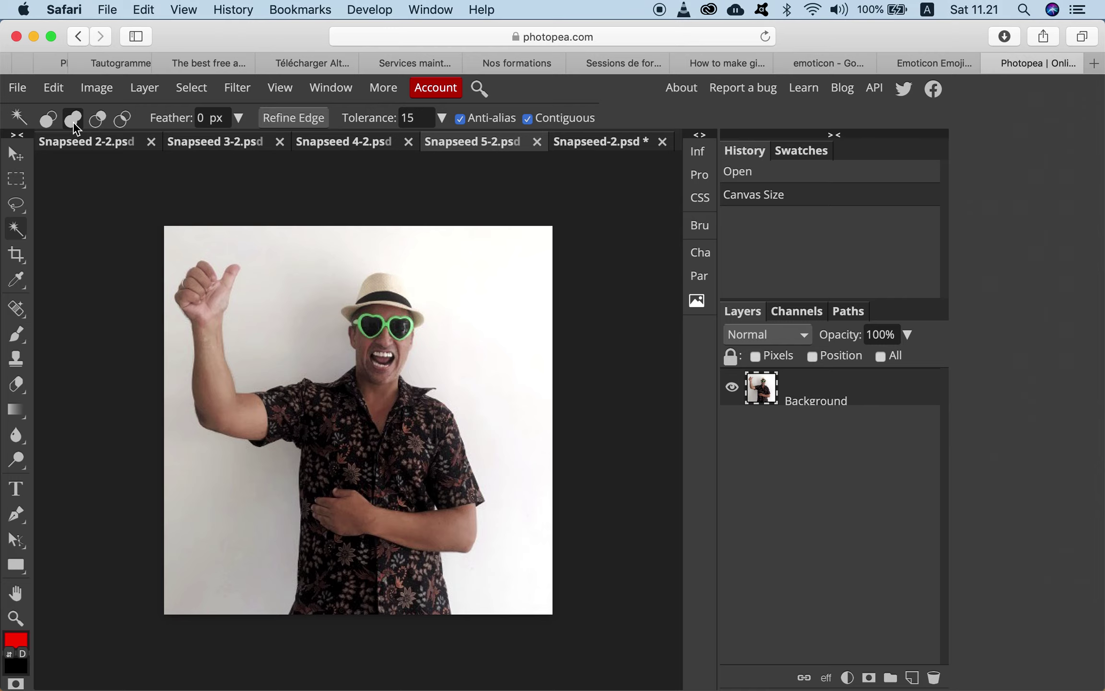
left_click(448, 556)
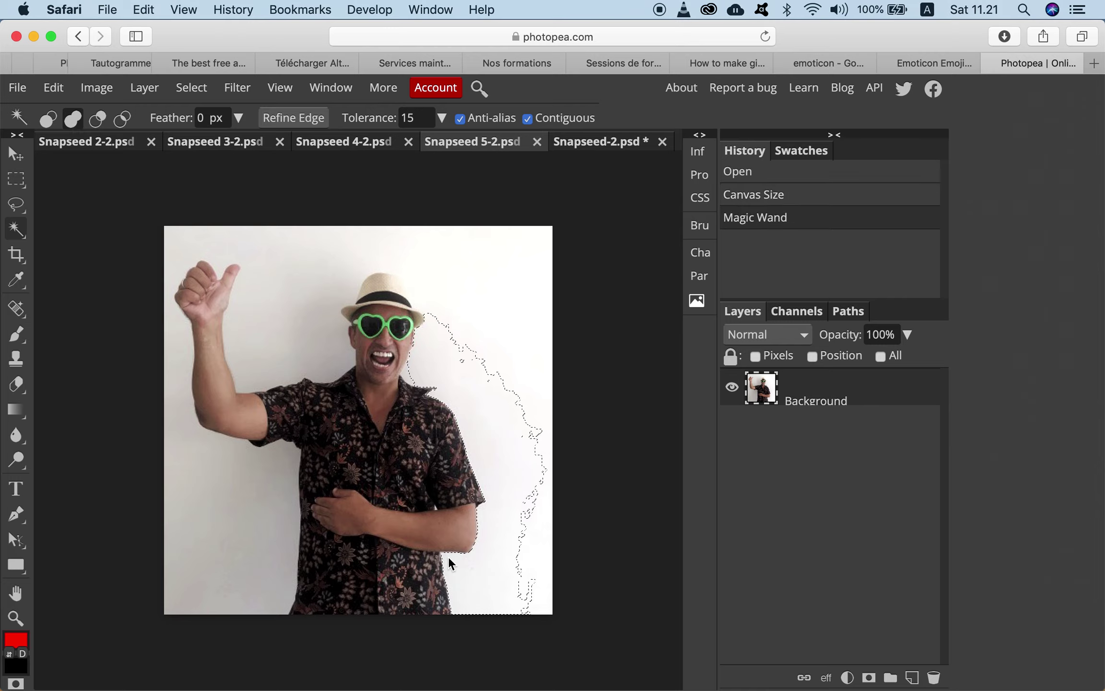
left_click(540, 574)
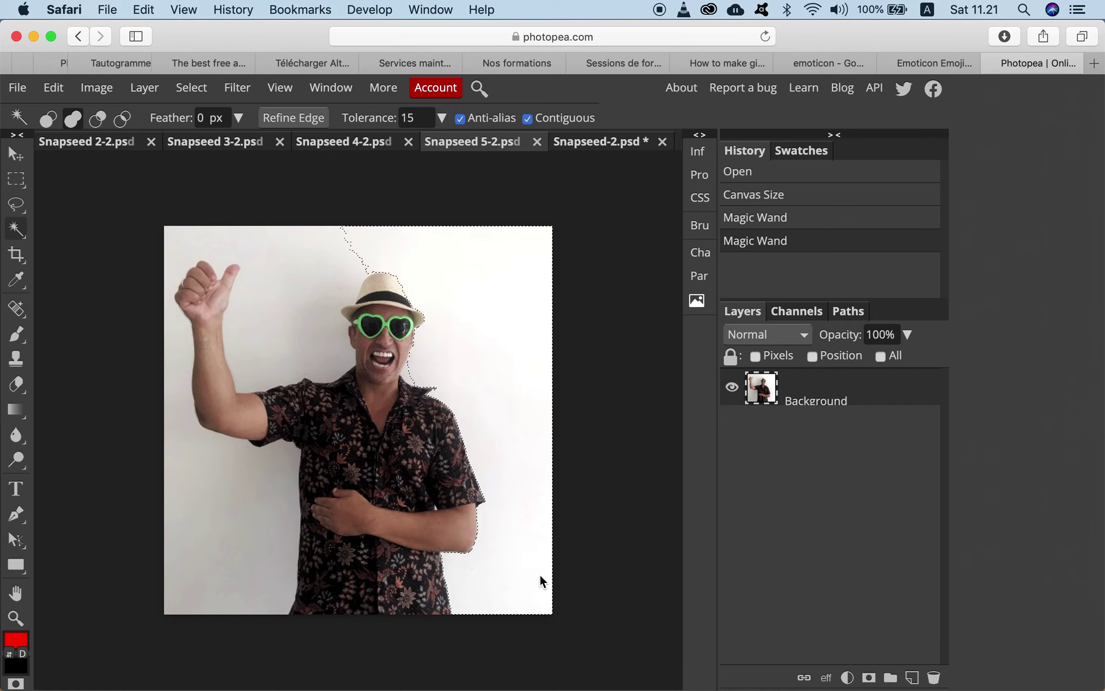
left_click(407, 378)
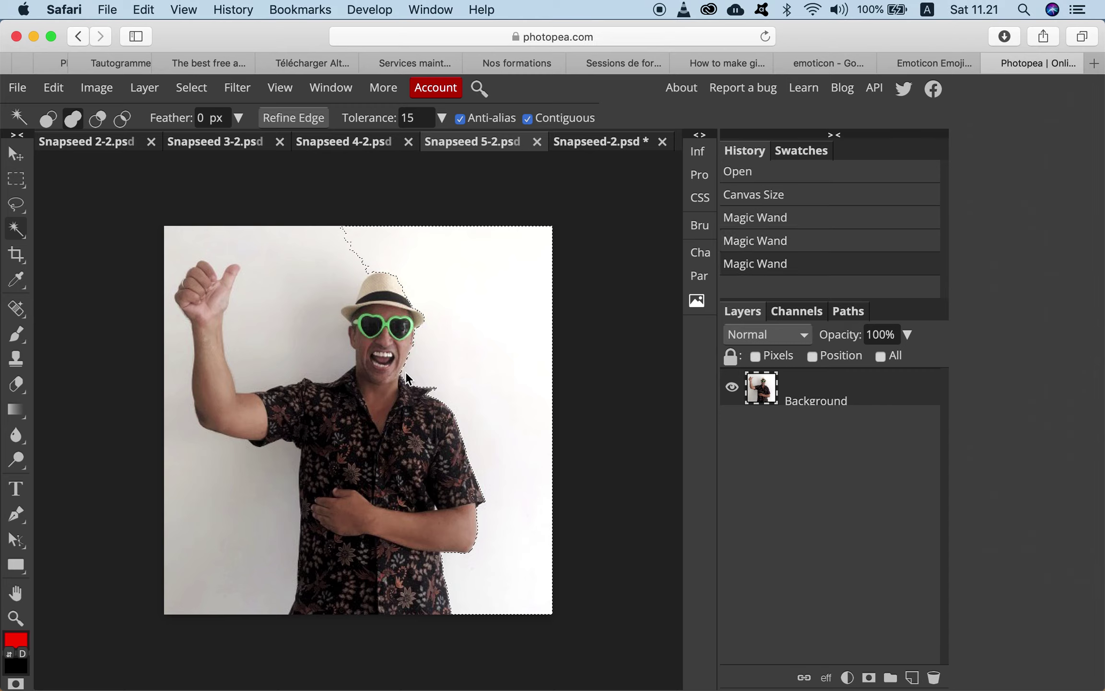
Extend the Snapseed 5-2 selection over the wall above, left of and under the man's raised arm, and delete the background.
left_click(355, 277)
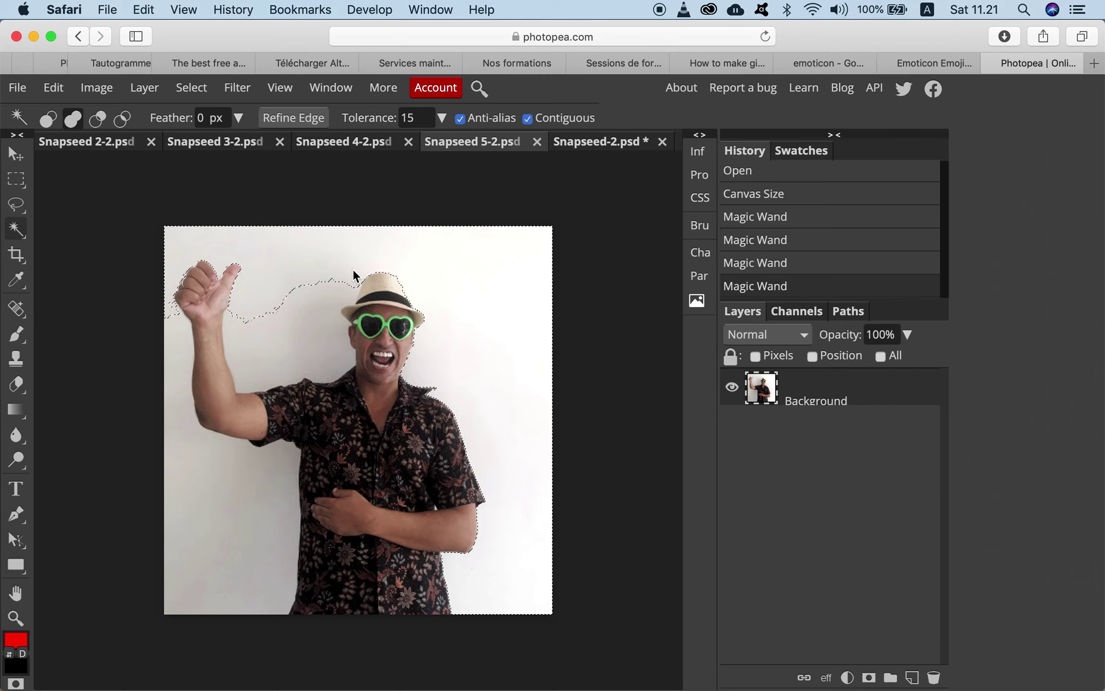
left_click(351, 296)
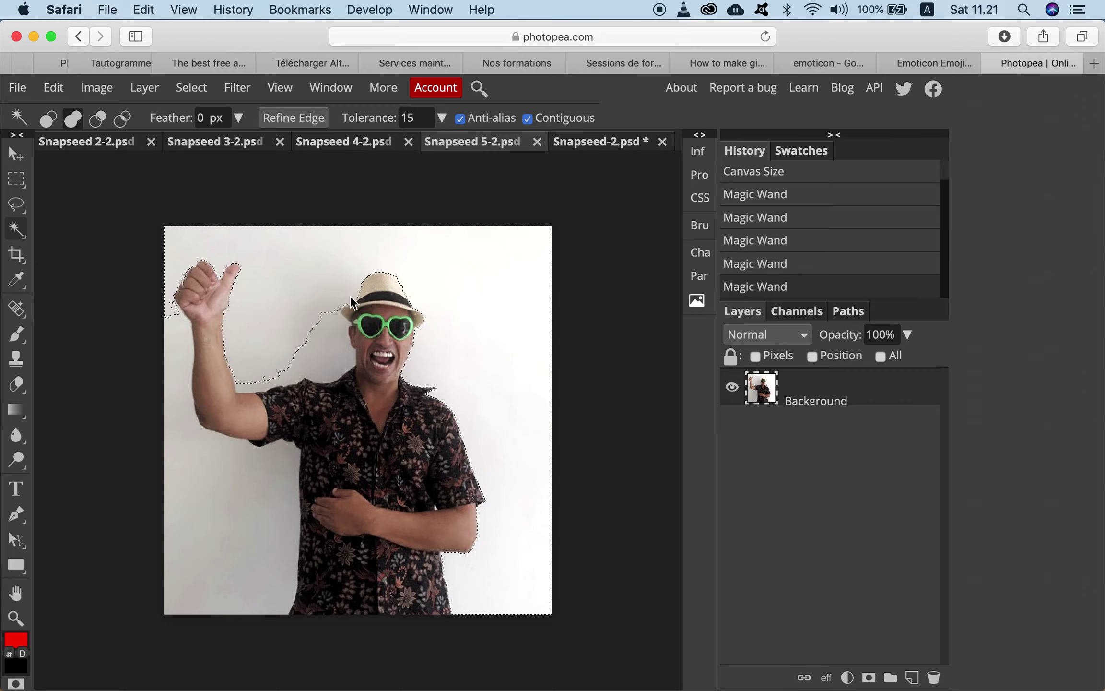
left_click(342, 321)
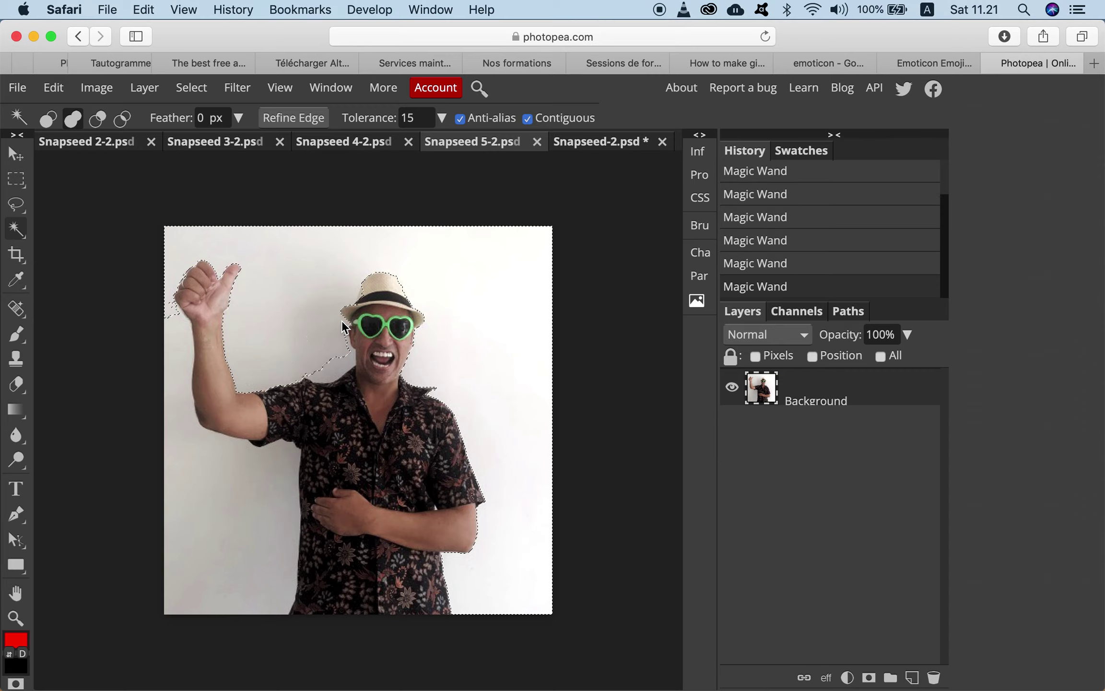
left_click(353, 359)
left_click(175, 326)
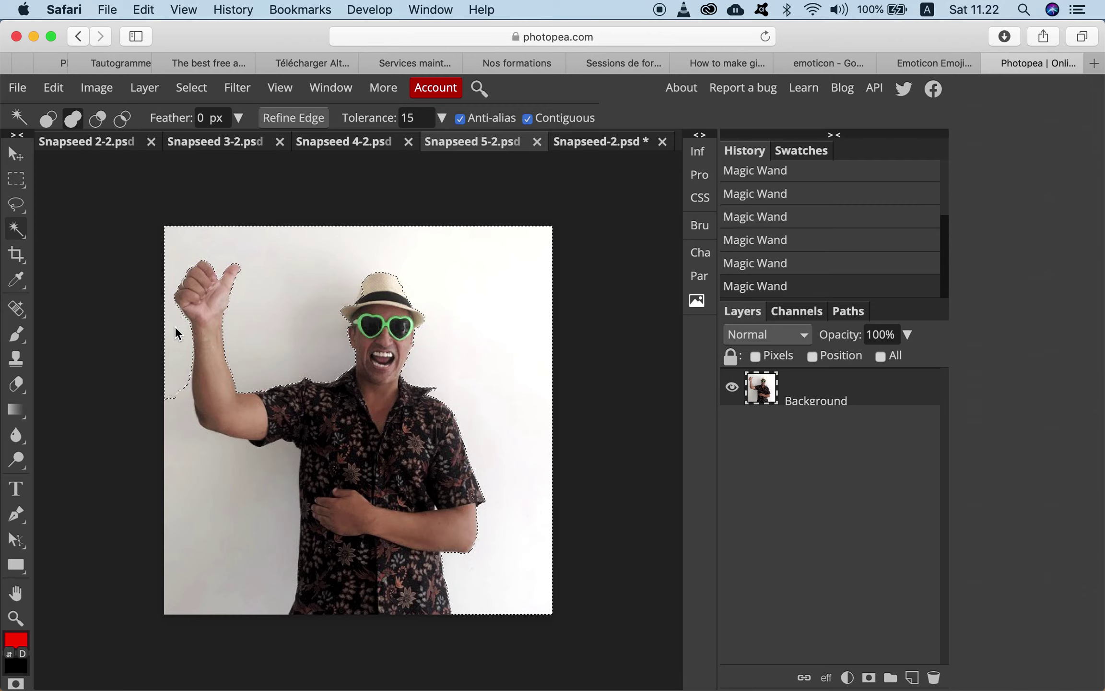
left_click(185, 407)
left_click(251, 460)
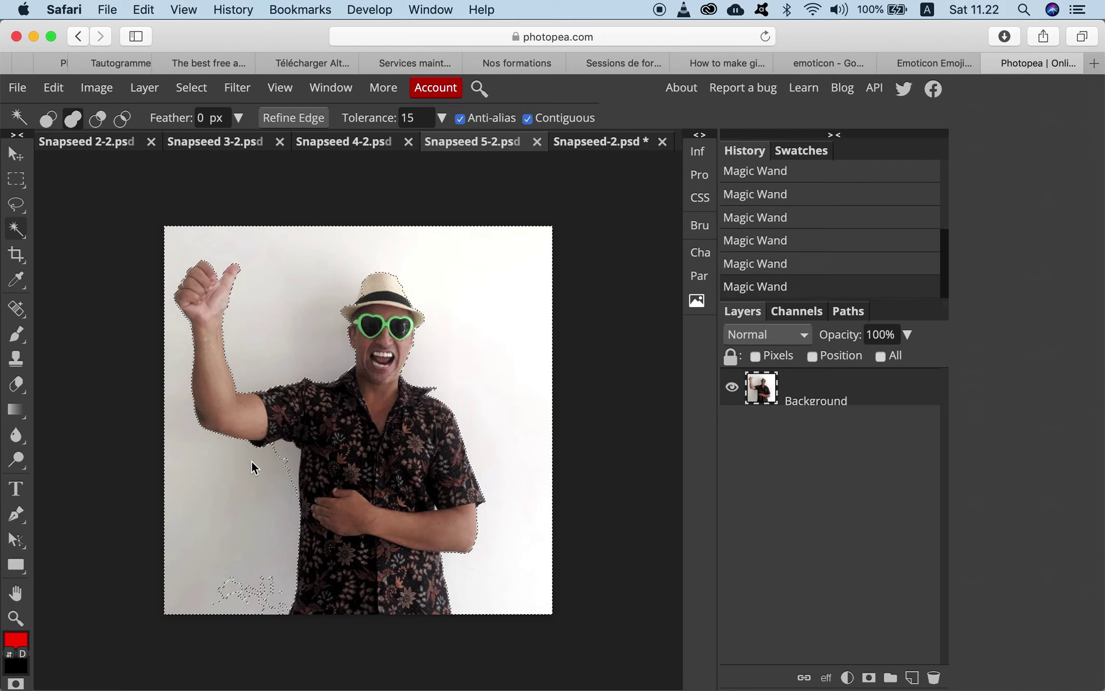
left_click(285, 446)
left_click(236, 594)
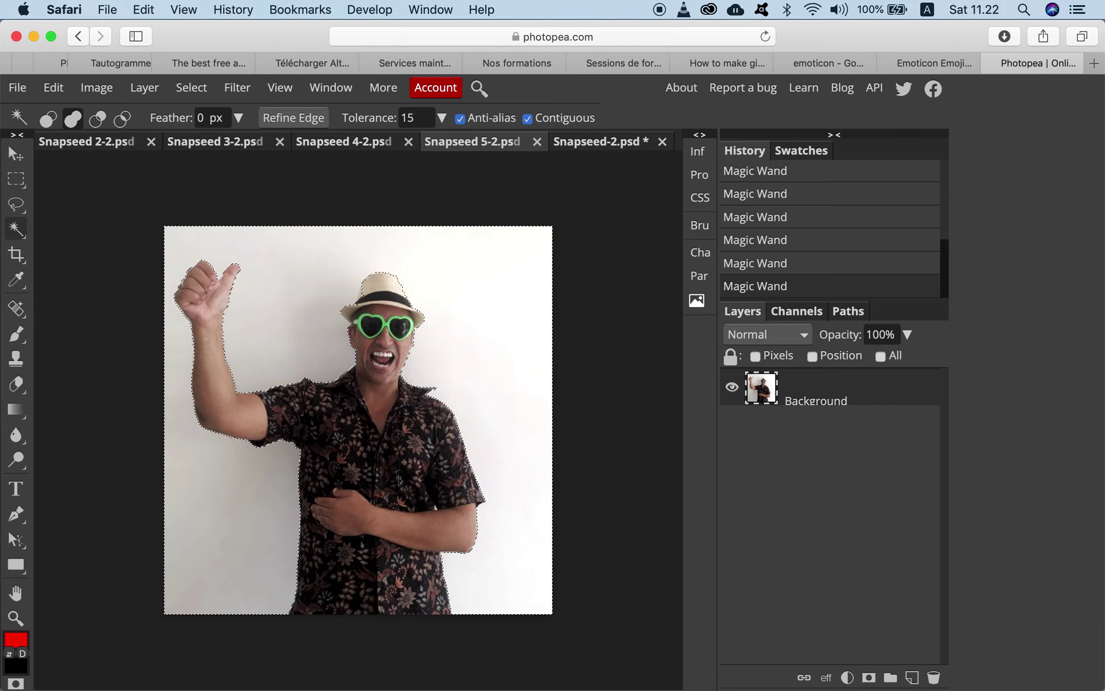
key("Delete")
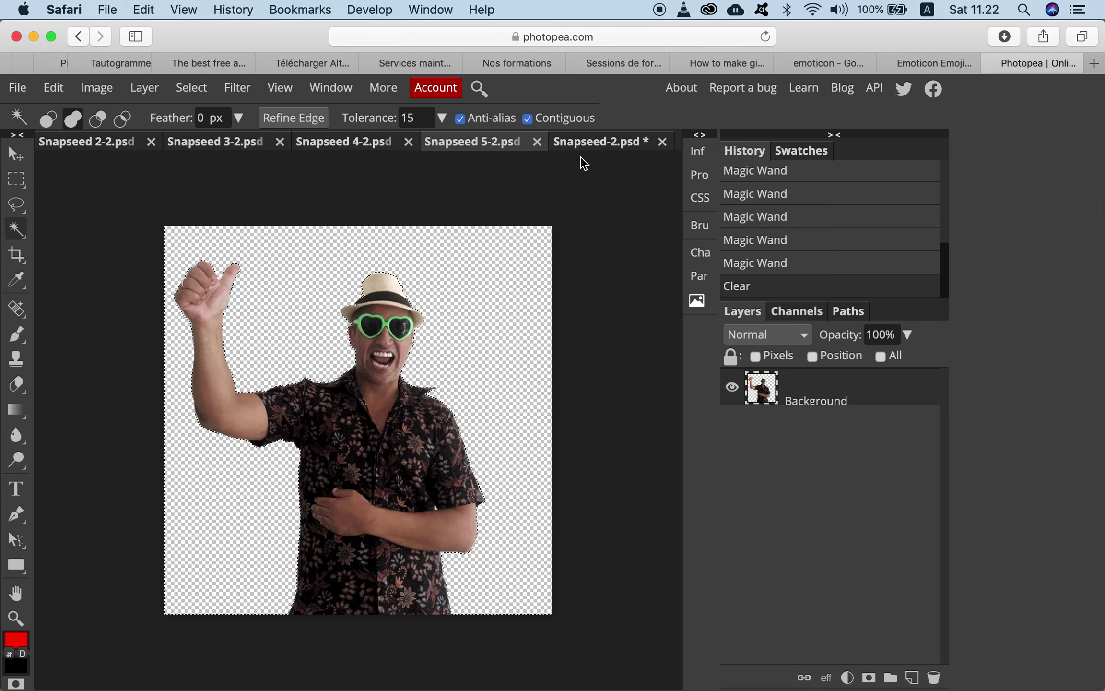
Switch to the Snapseed-2 image and select the lower wall area to the left of the man with the Magic Wand at tolerance 15.
left_click(589, 143)
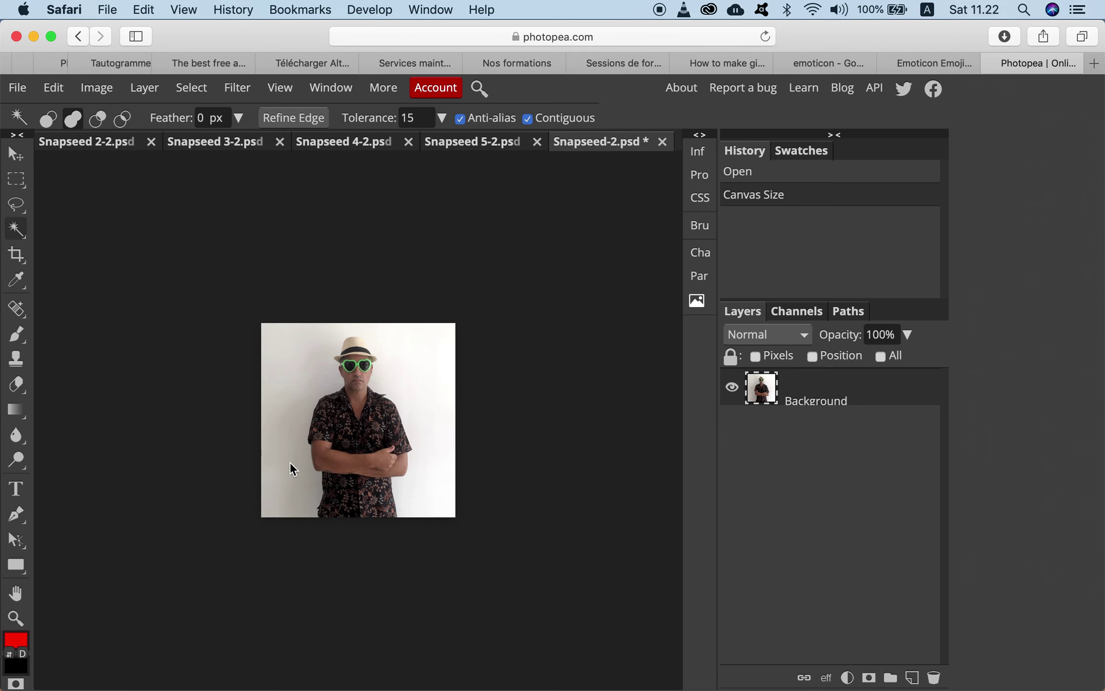
left_click(291, 478)
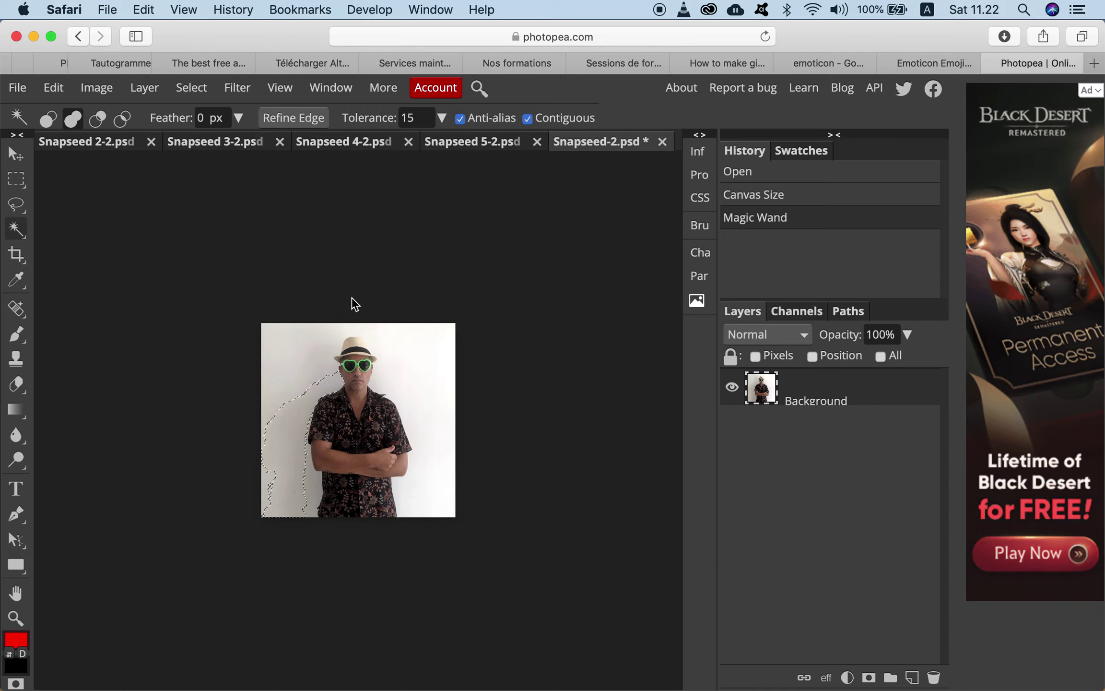
left_click(289, 86)
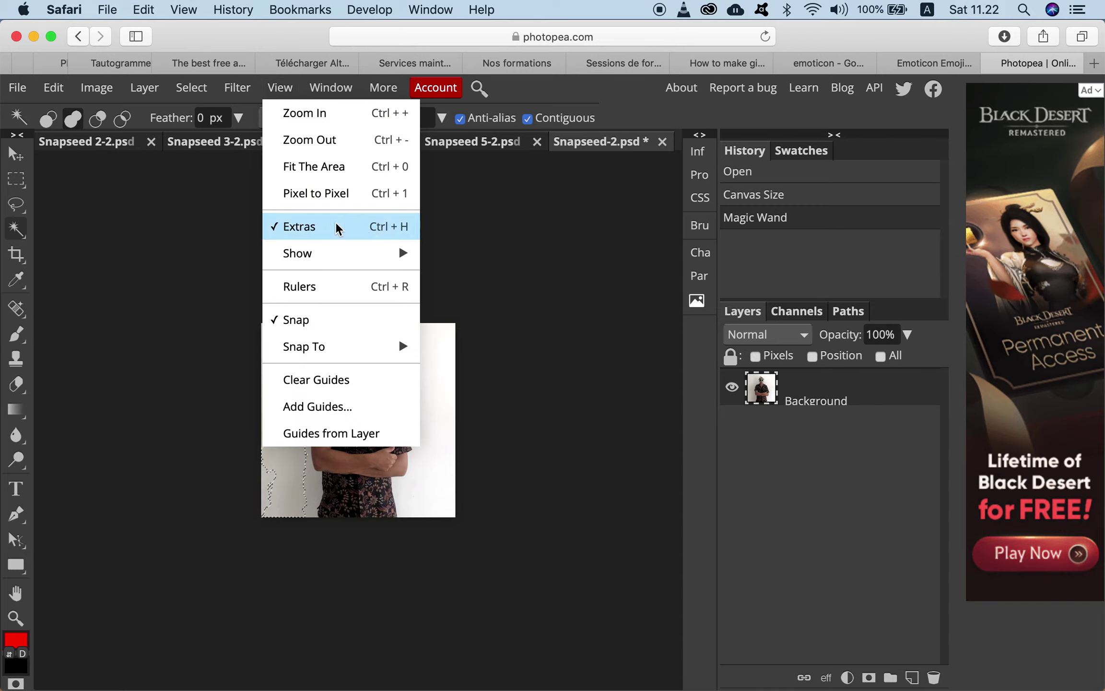
left_click(304, 113)
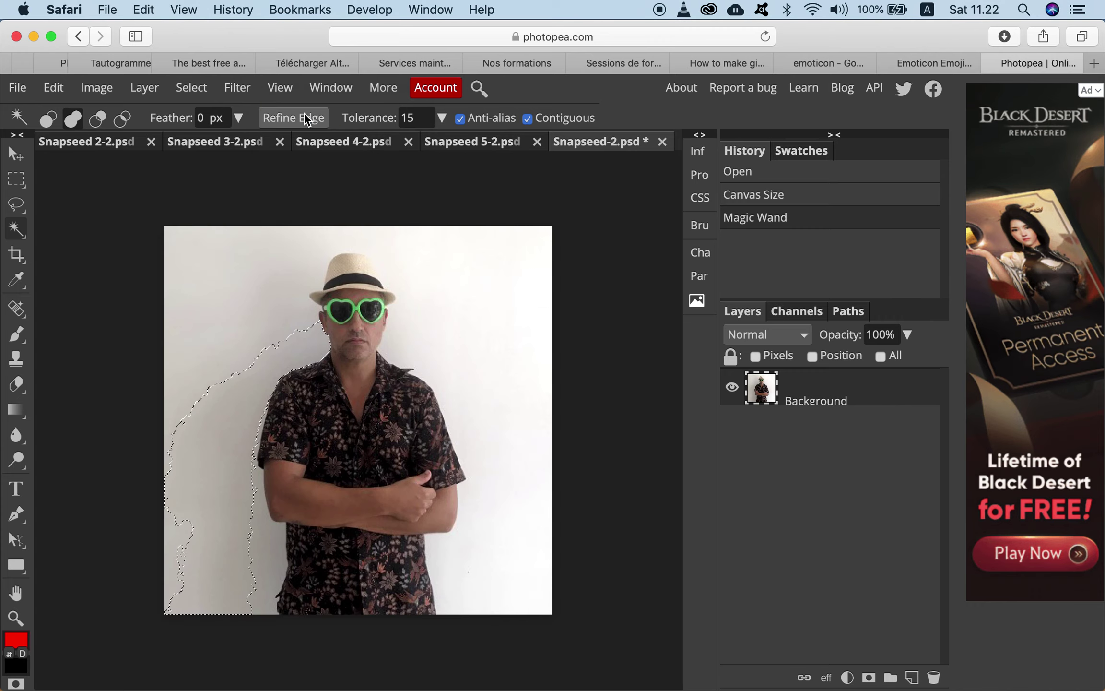
left_click(445, 606)
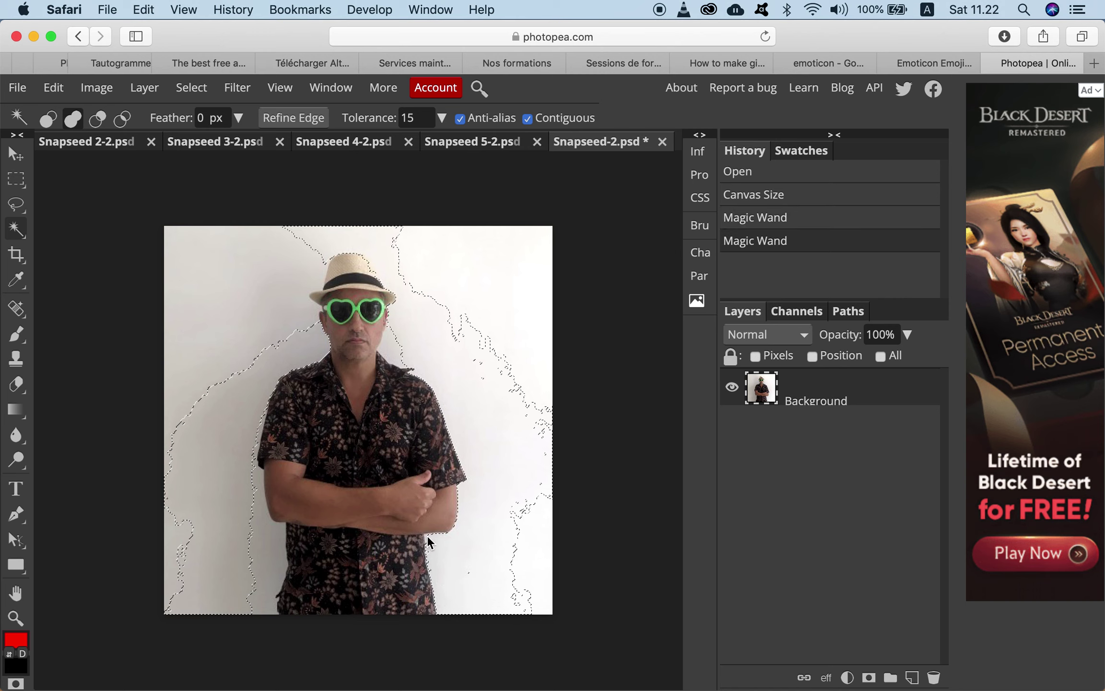
left_click(499, 577)
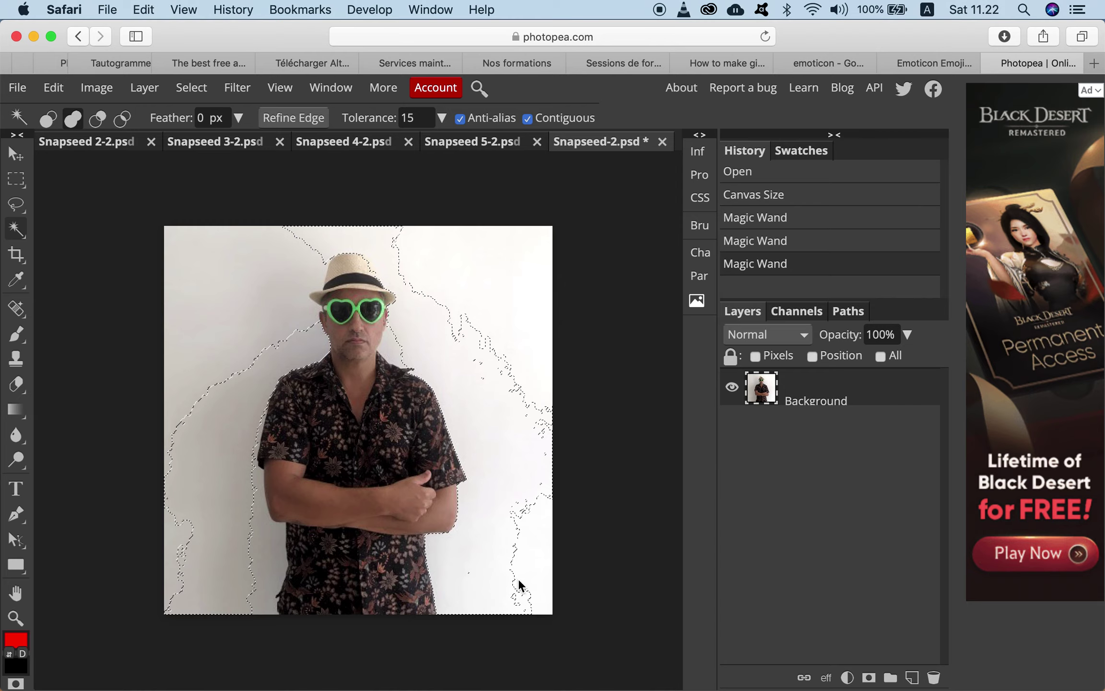
left_click(518, 580)
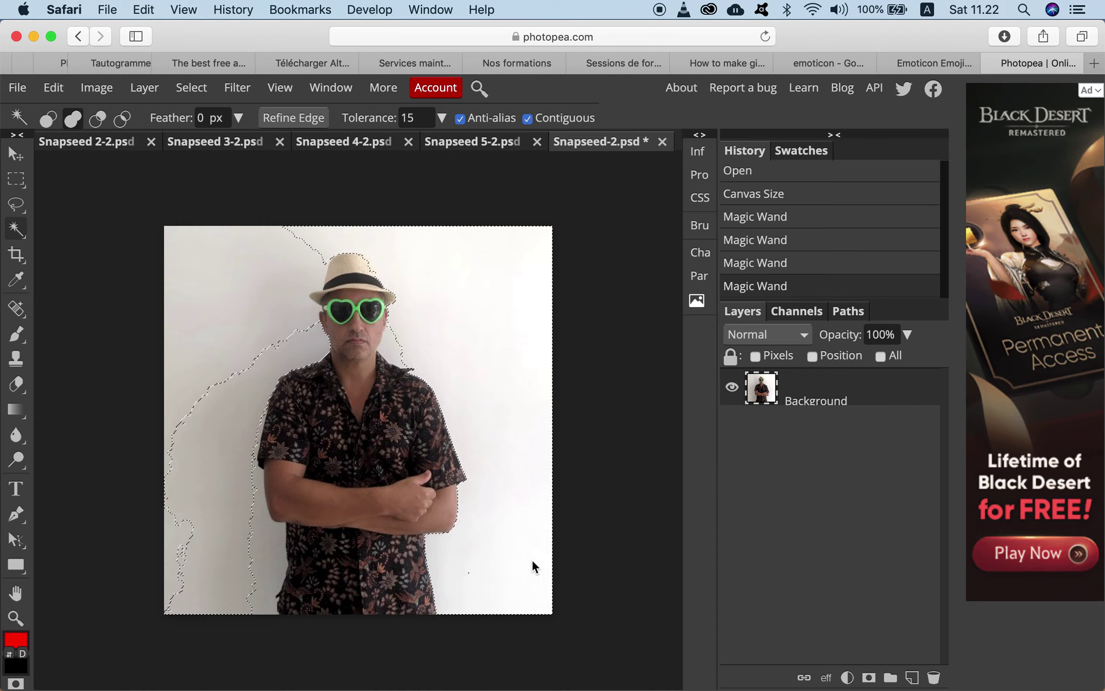
left_click(392, 345)
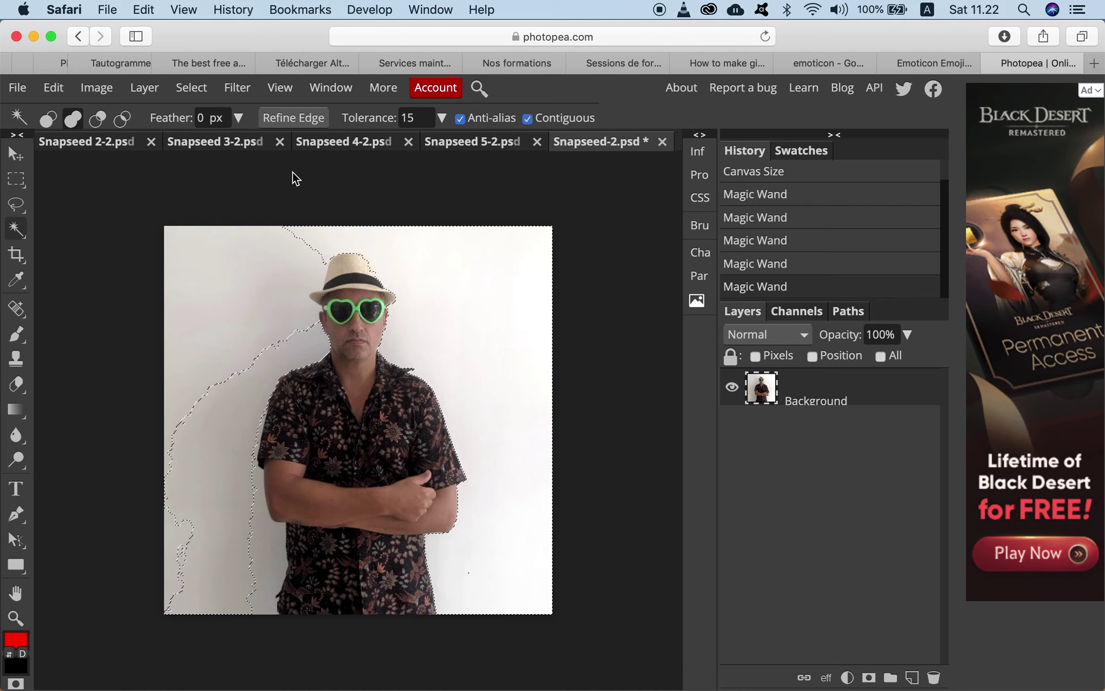
left_click(49, 122)
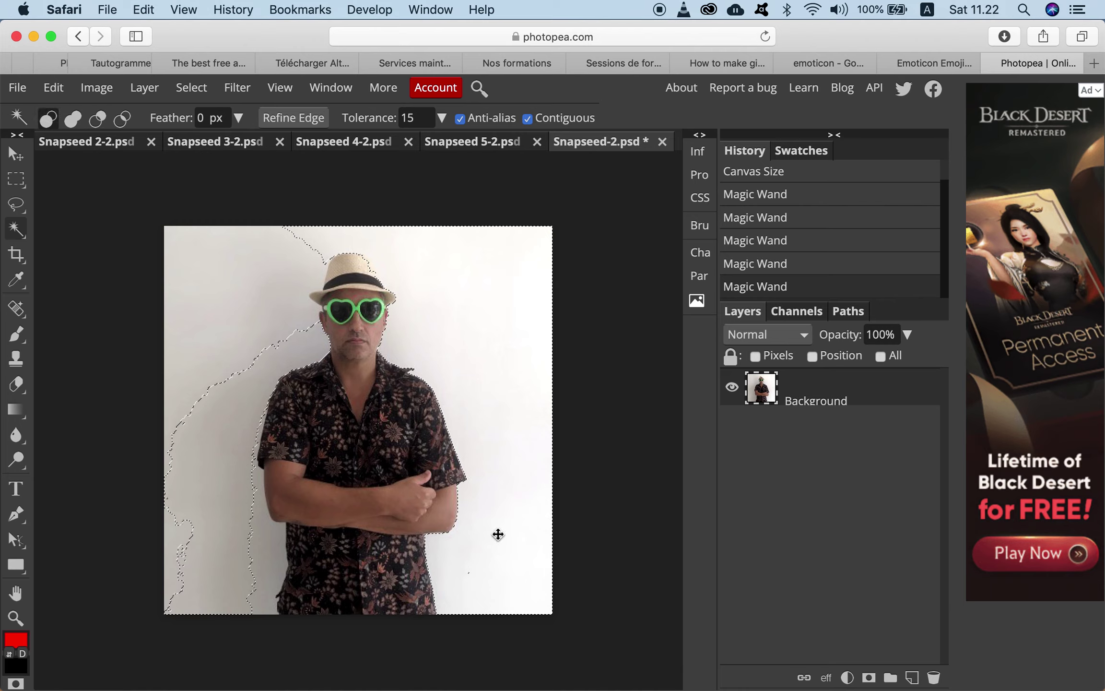
left_click(480, 567)
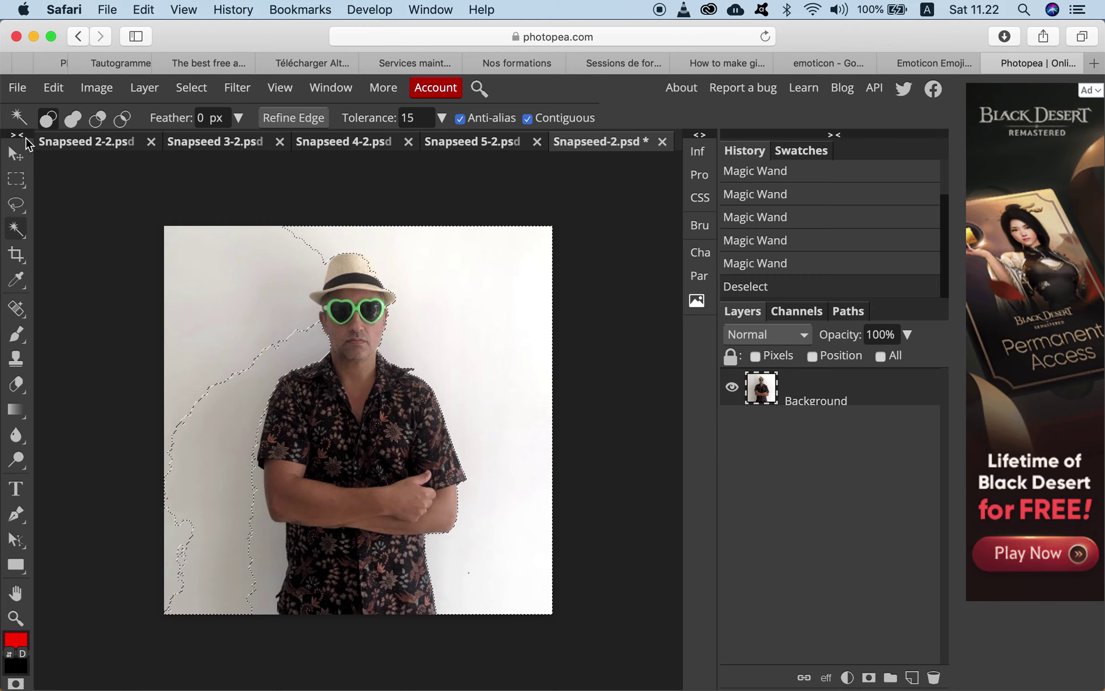
Start a new Magic Wand selection of the wall to the right of the man, adding the patches beside his face and under his arm.
left_click(481, 568)
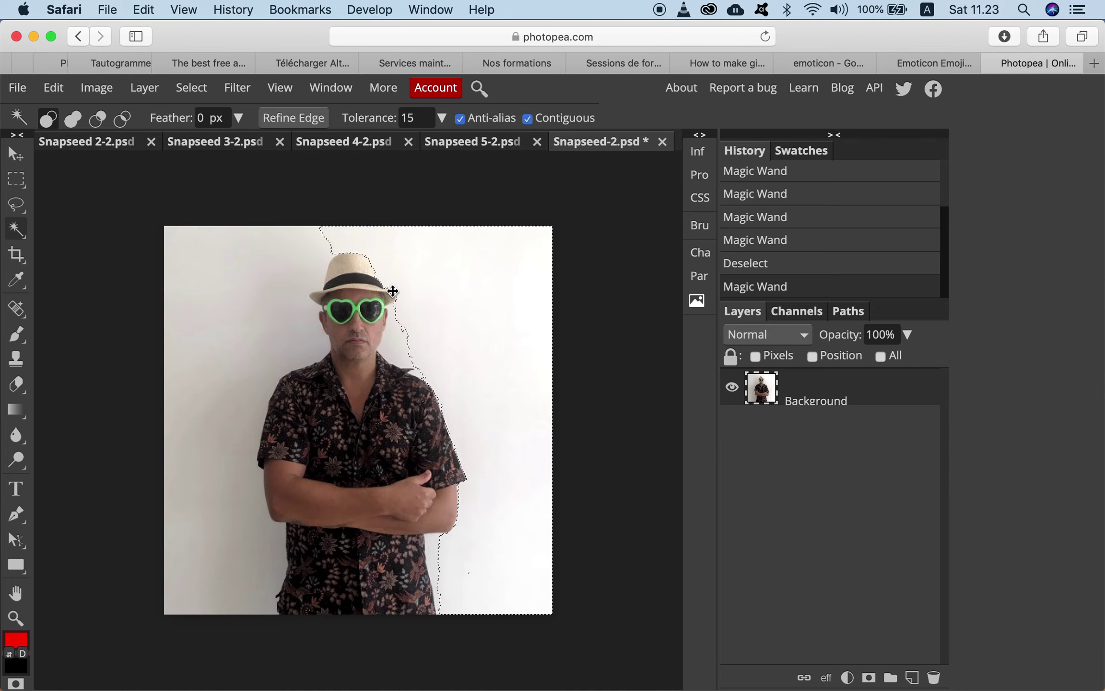
left_click(75, 116)
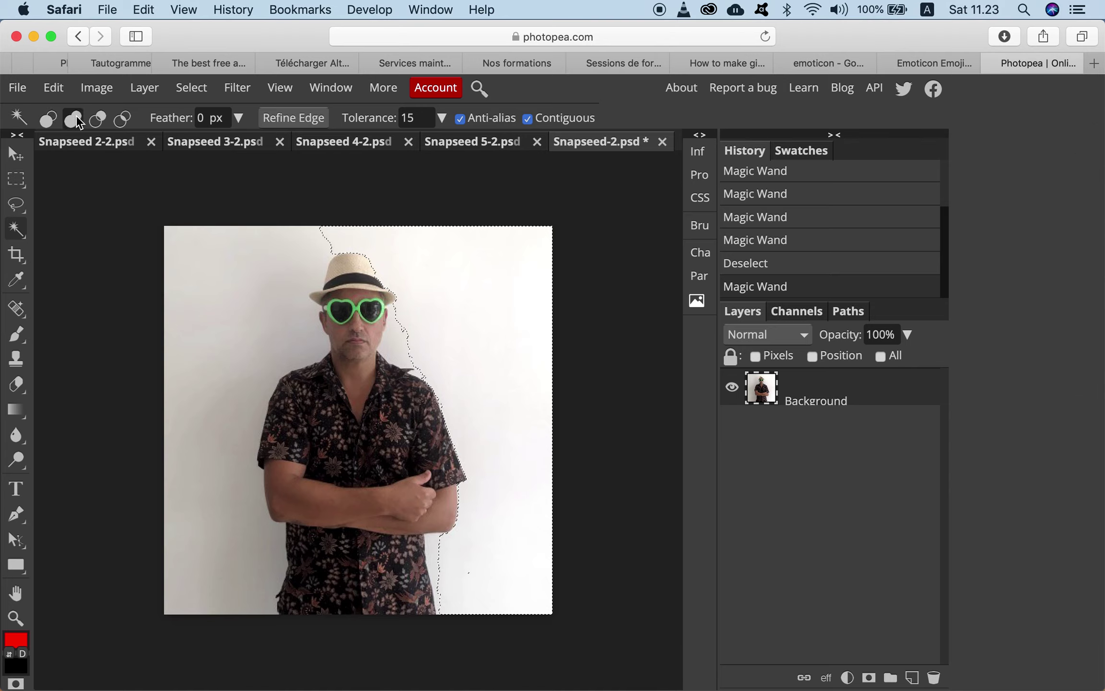
left_click(396, 340)
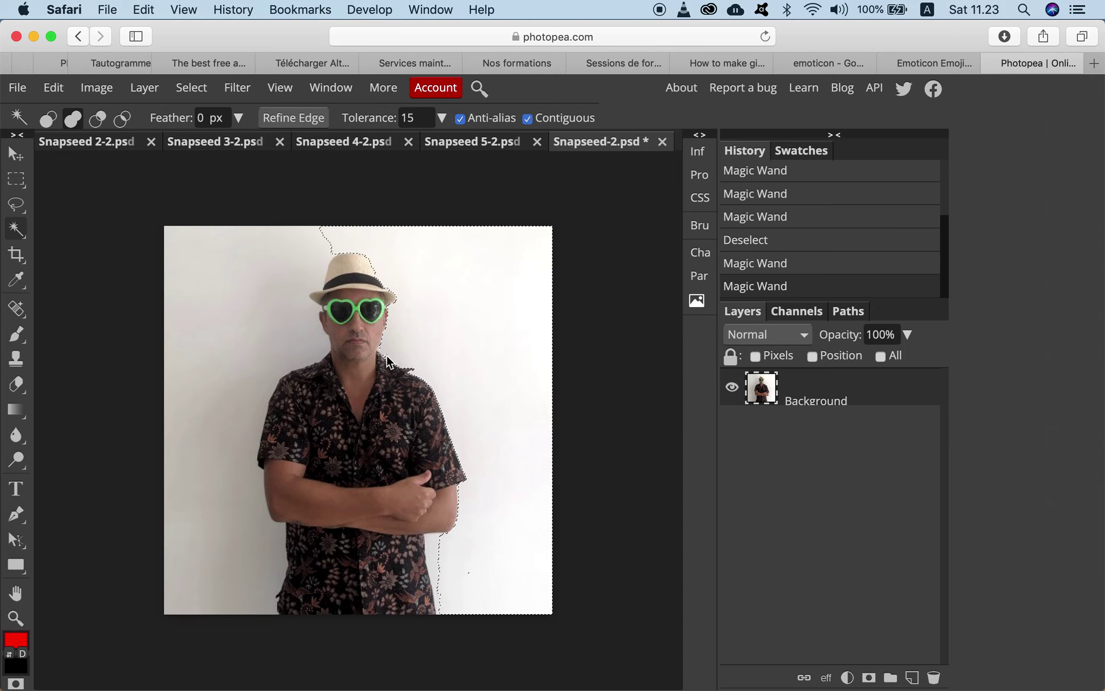
left_click(481, 378)
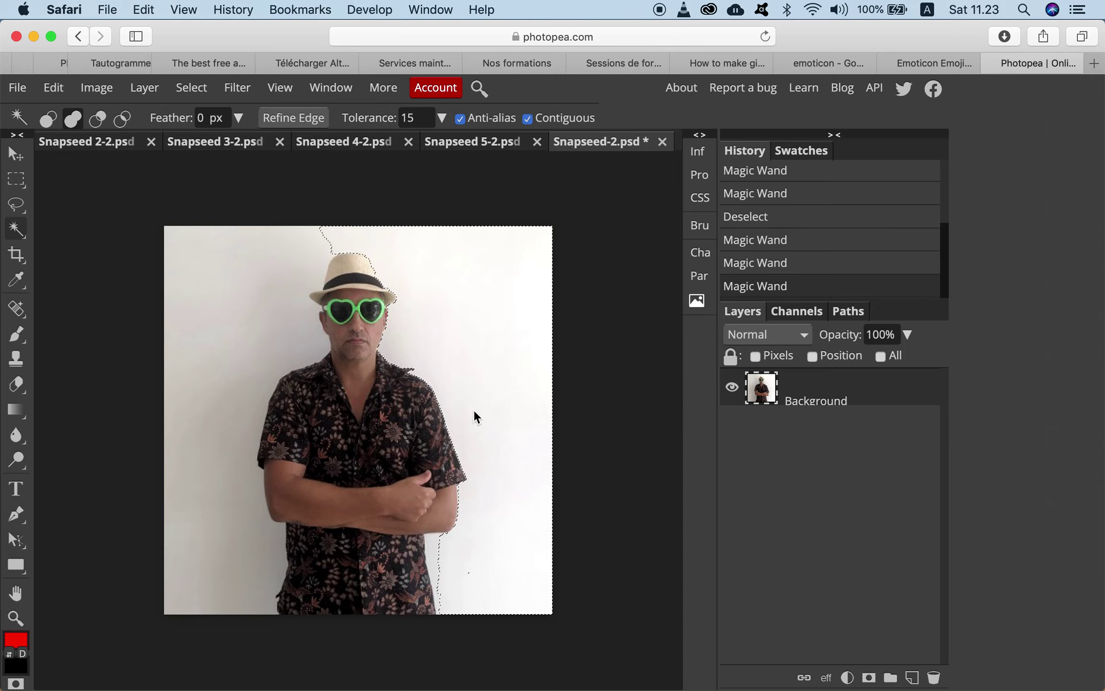
left_click(507, 545)
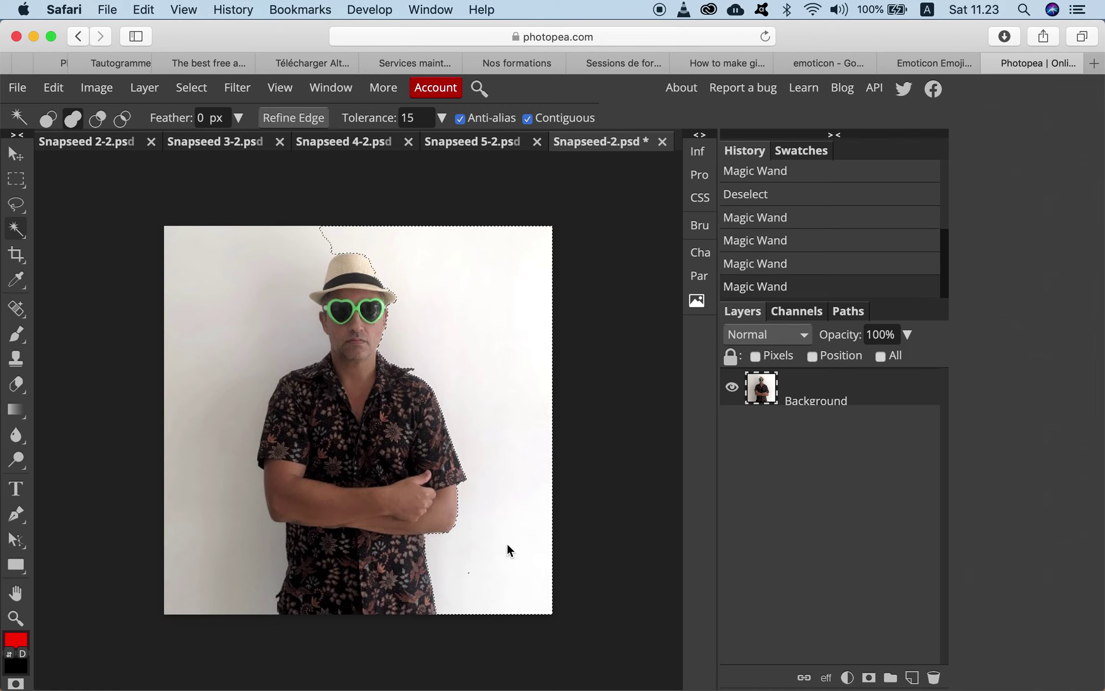
Extend the Snapseed-2 selection over the wall above the hat, beside the face and along the left shoulder, arm and shirt edge.
left_click(290, 273)
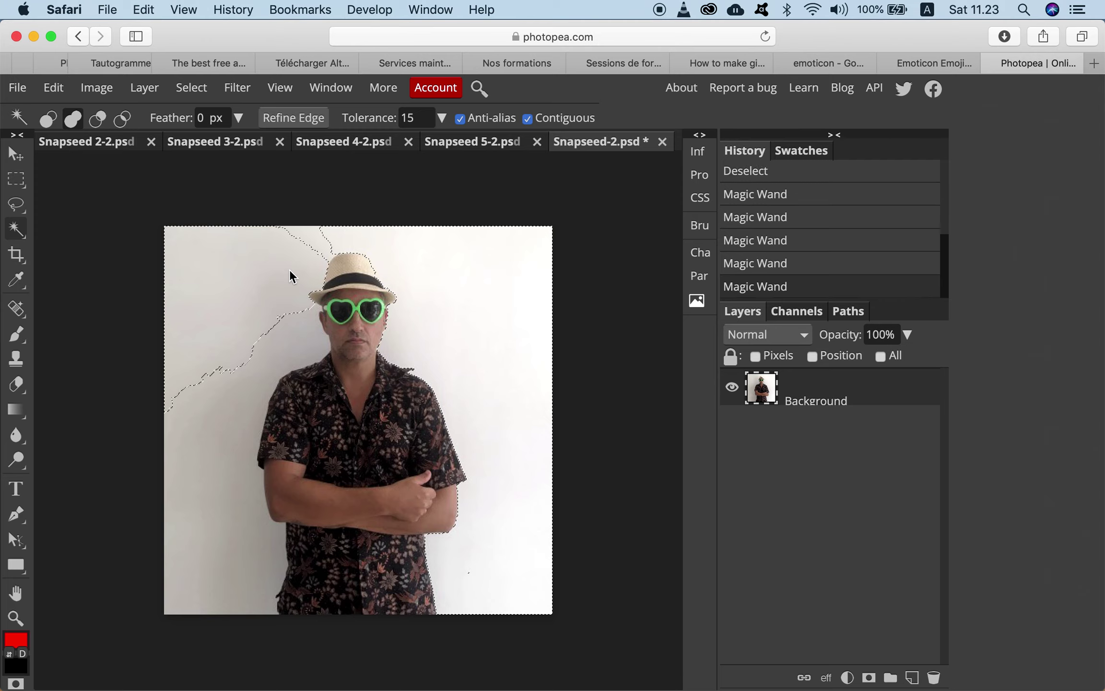
left_click(313, 239)
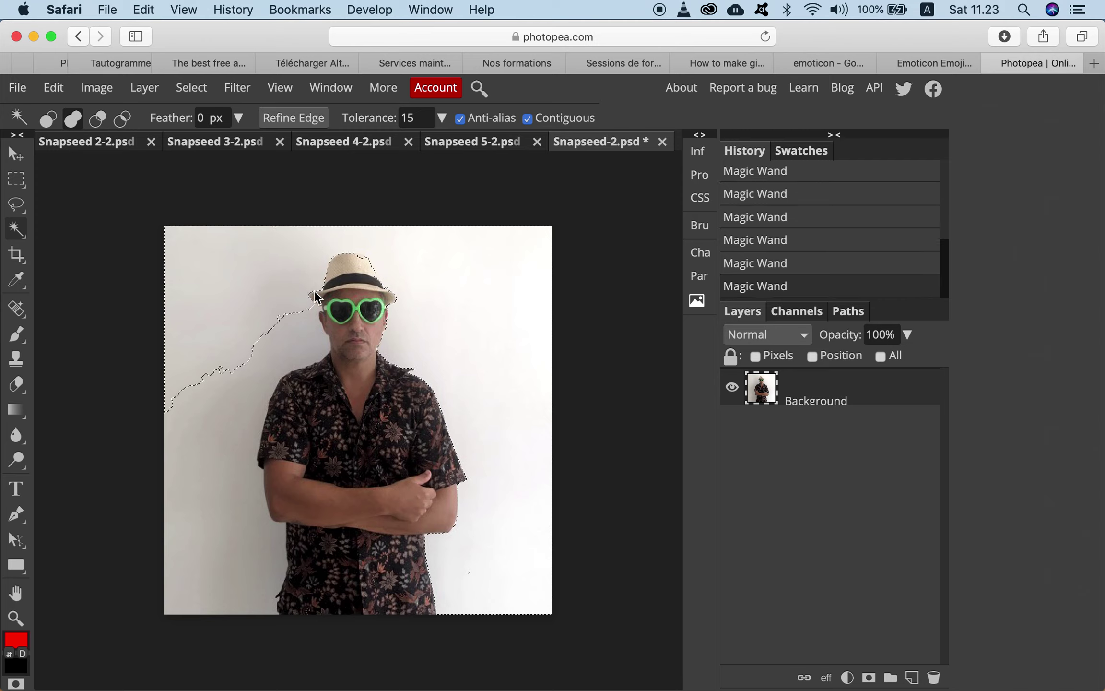
left_click(313, 318)
left_click(322, 357)
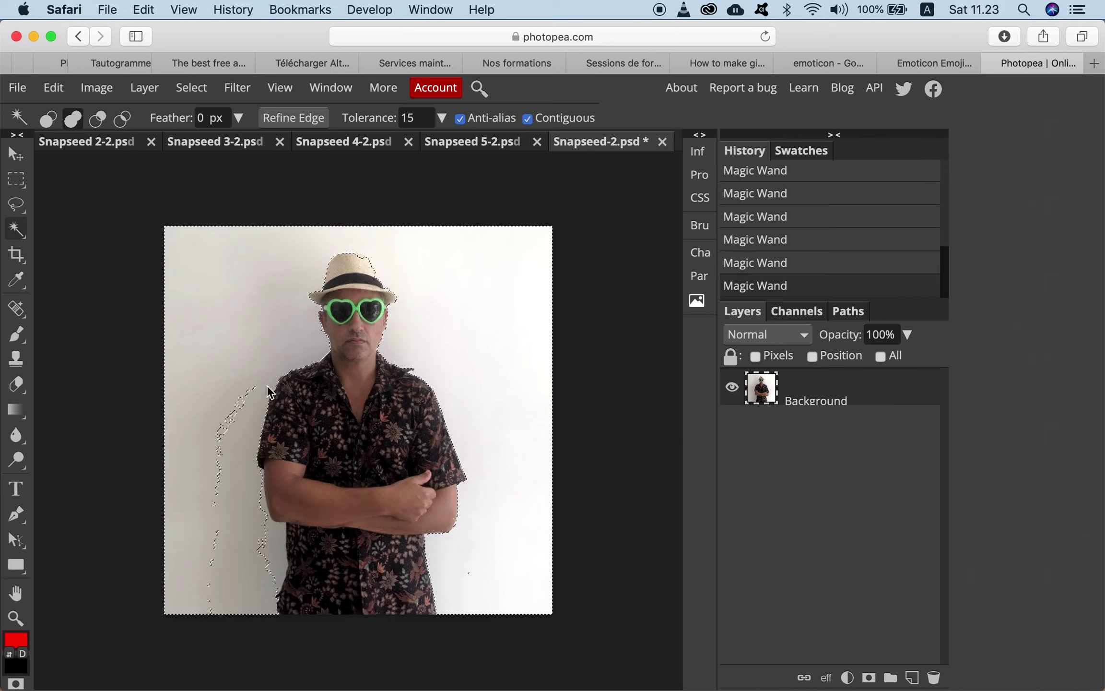
left_click(241, 403)
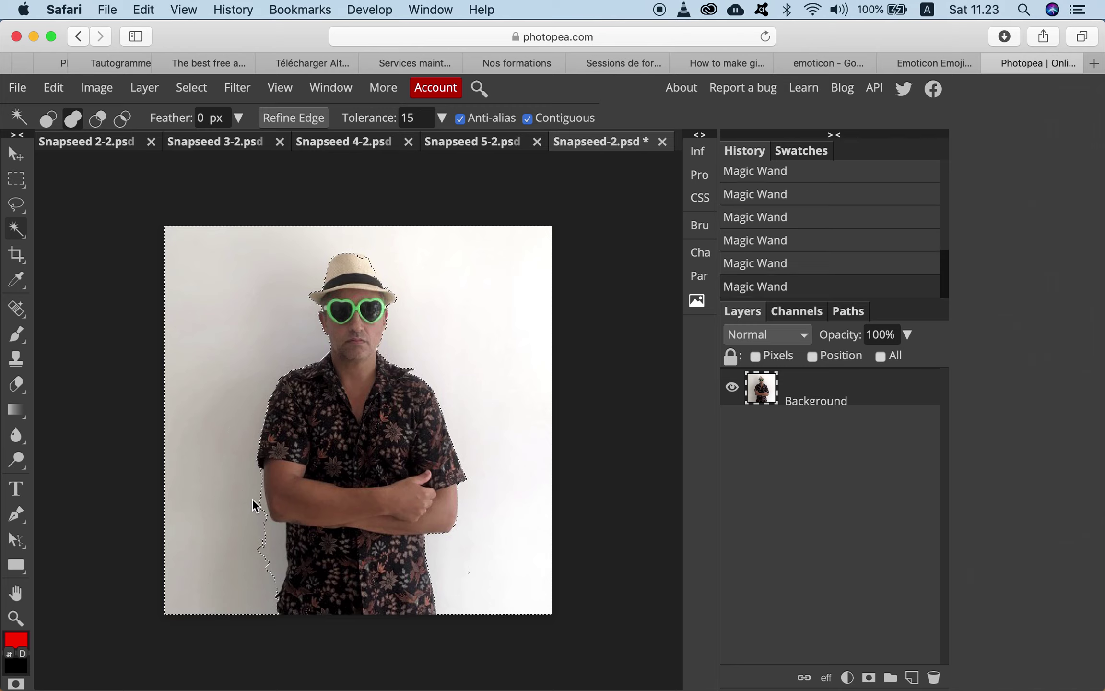
left_click(275, 537)
left_click(280, 534)
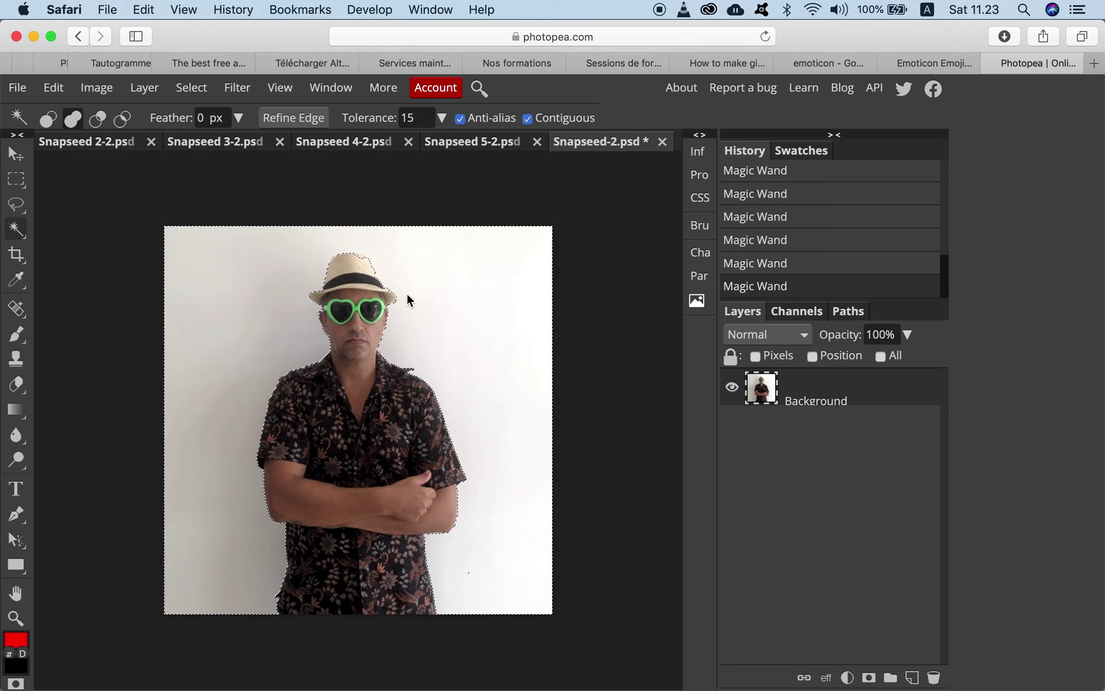
left_click(286, 88)
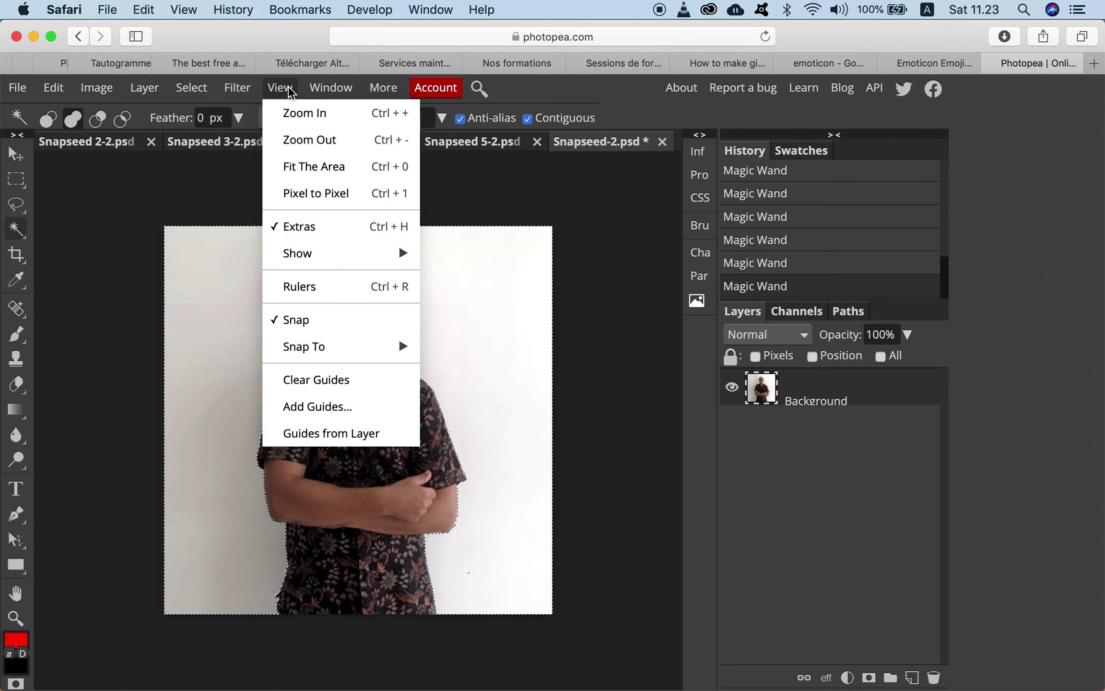
left_click(307, 115)
left_click(308, 118)
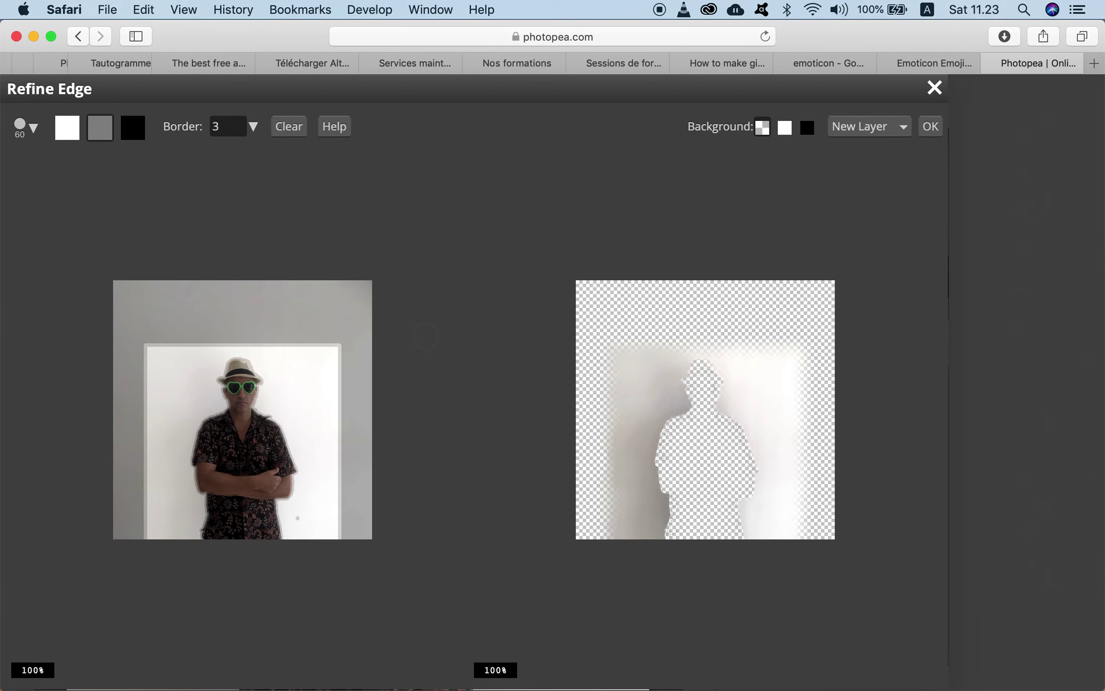
left_click(936, 88)
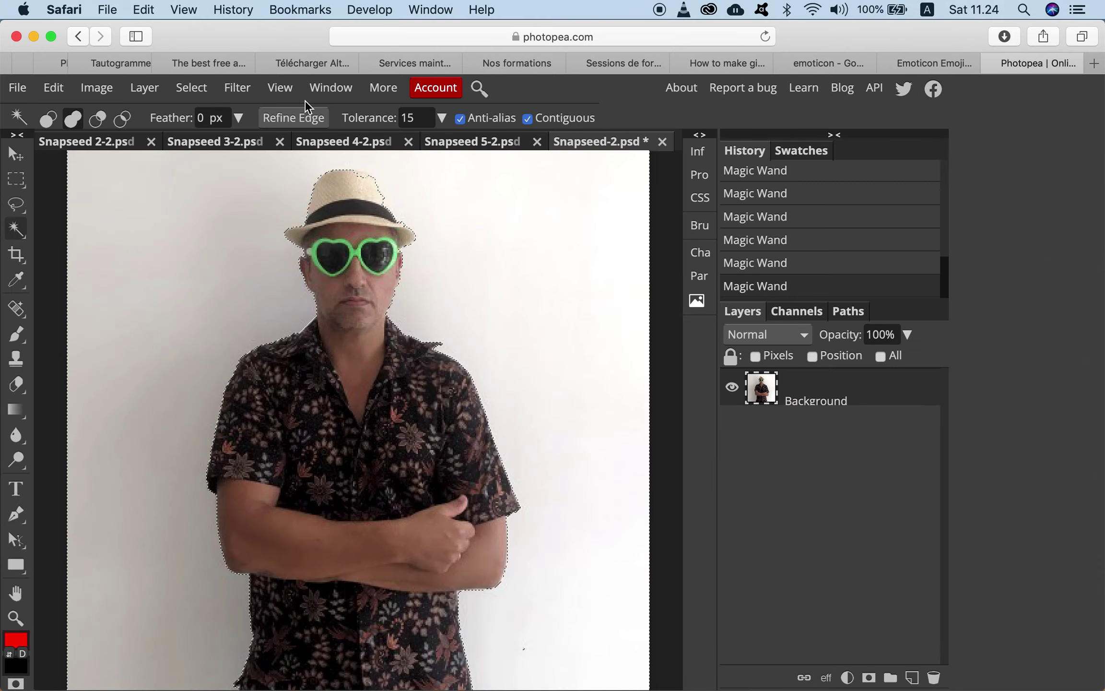
left_click(283, 91)
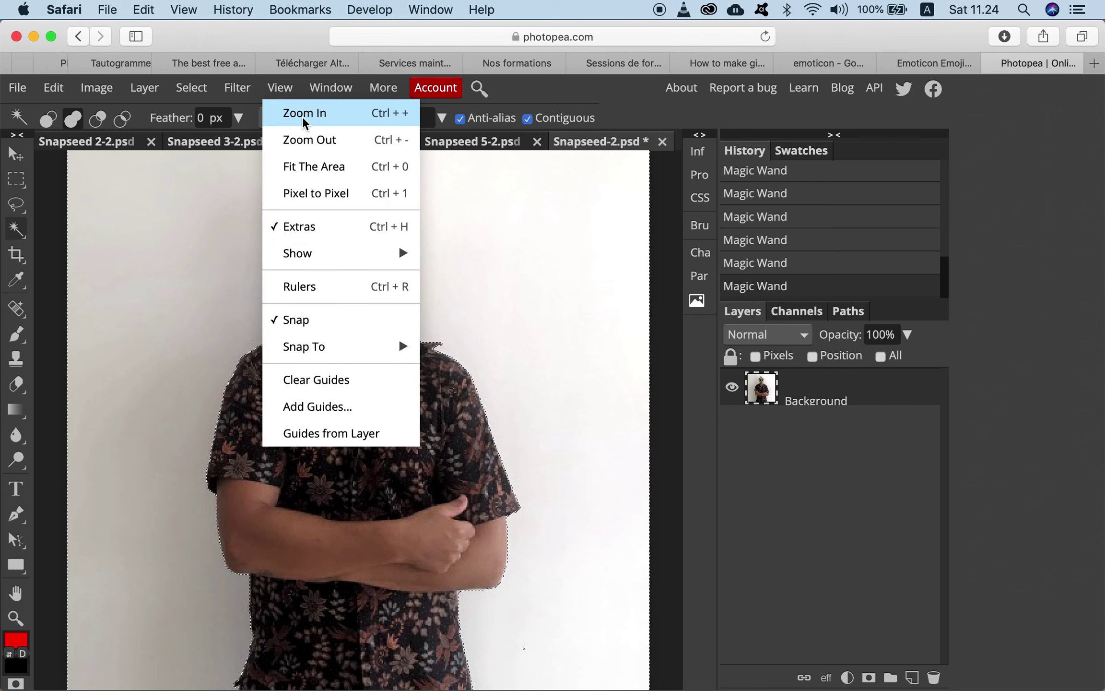
left_click(303, 115)
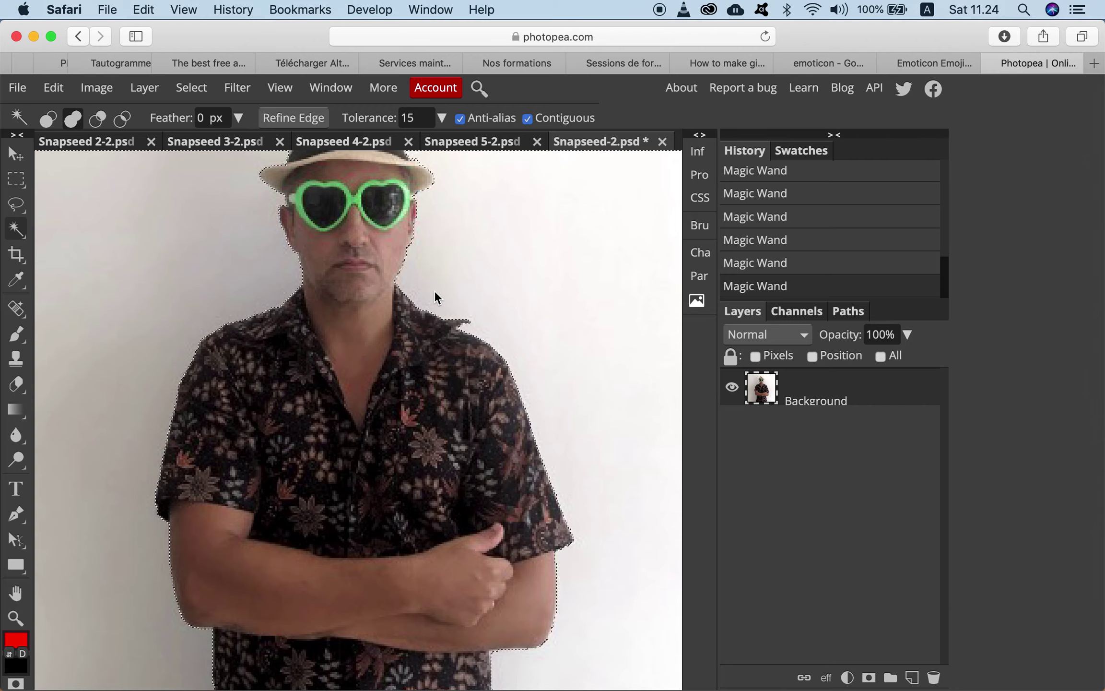
scroll(437, 297, "up", 5)
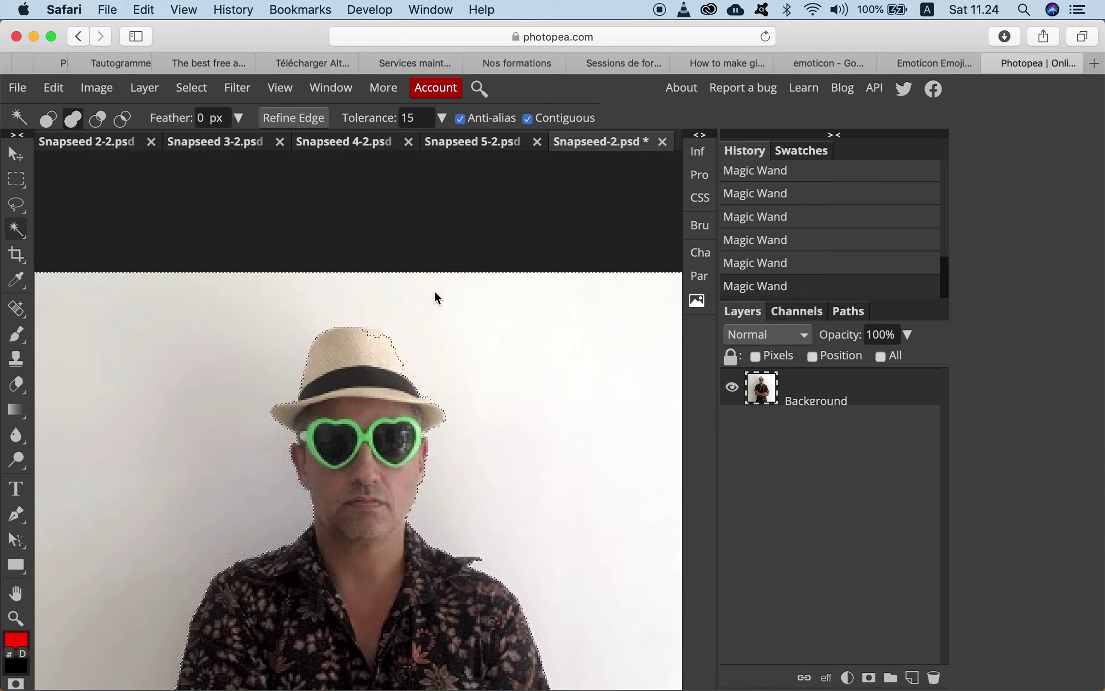
scroll(435, 291, "up", 10)
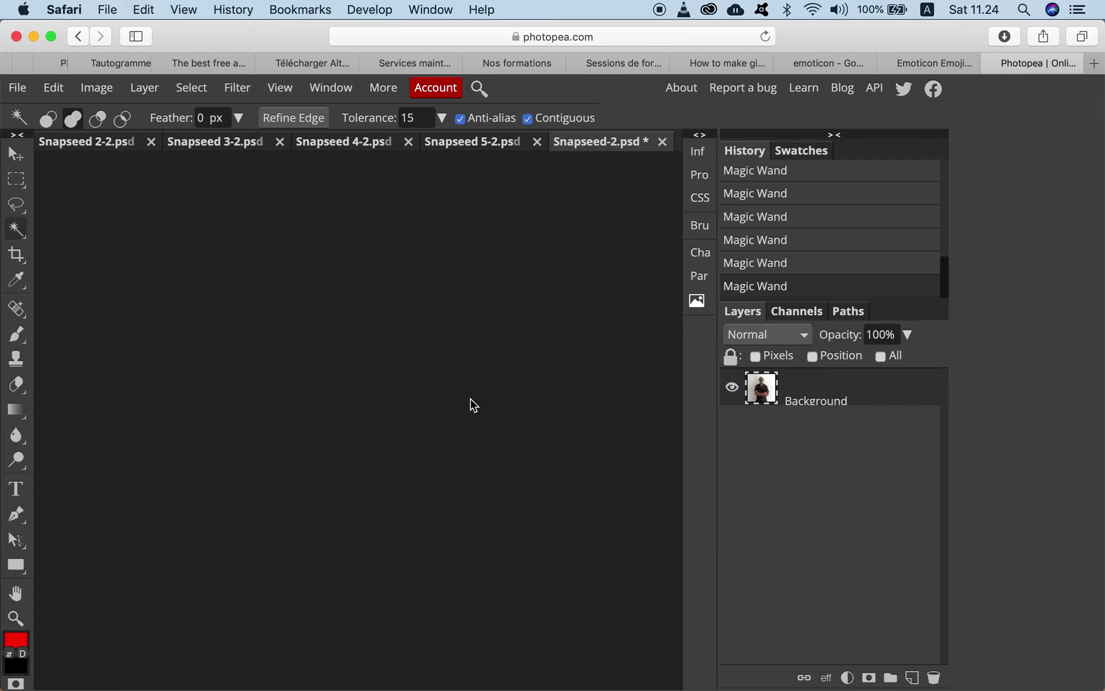
left_click(281, 88)
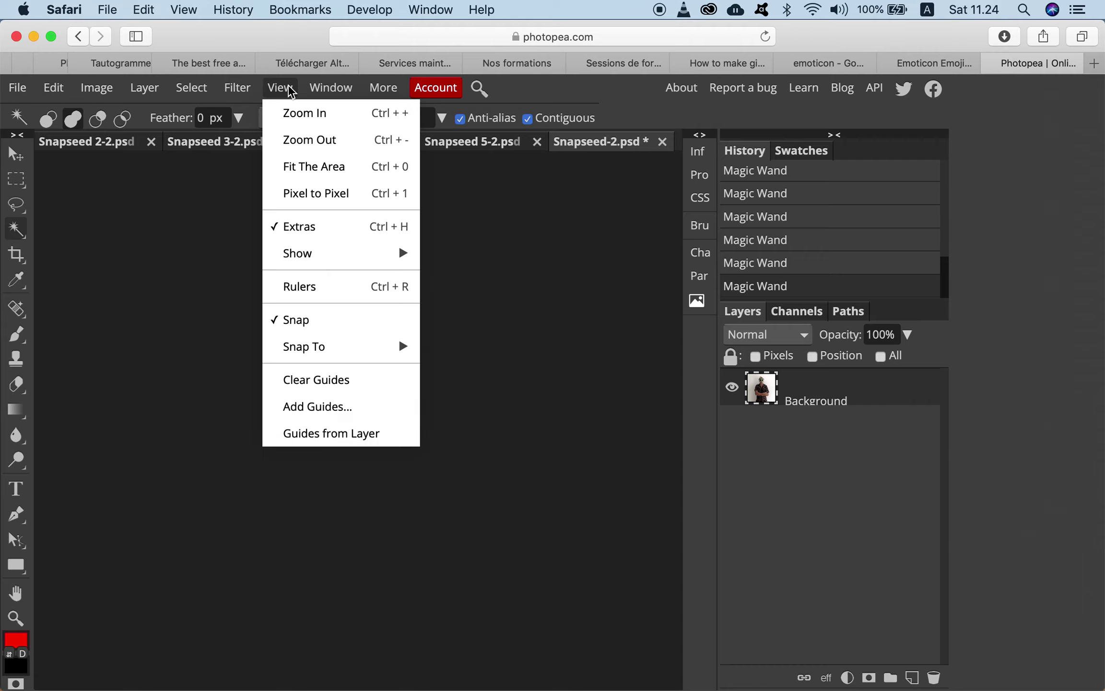
left_click(315, 168)
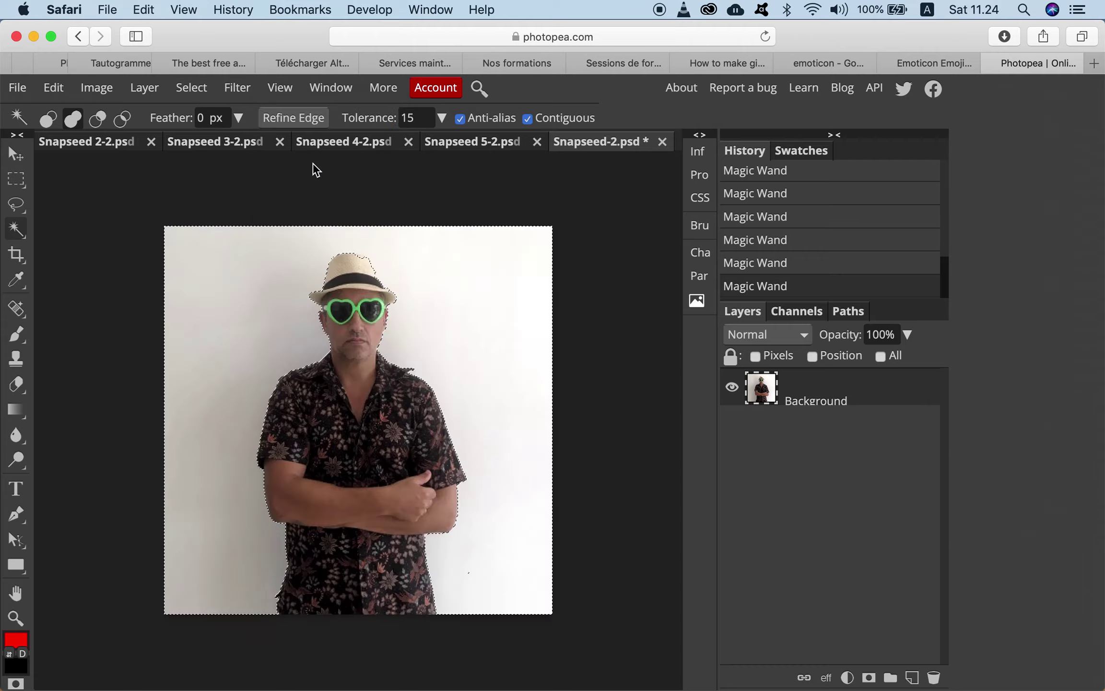
Examine the selection outline around the man's hat, face and collar at close range.
left_click(286, 89)
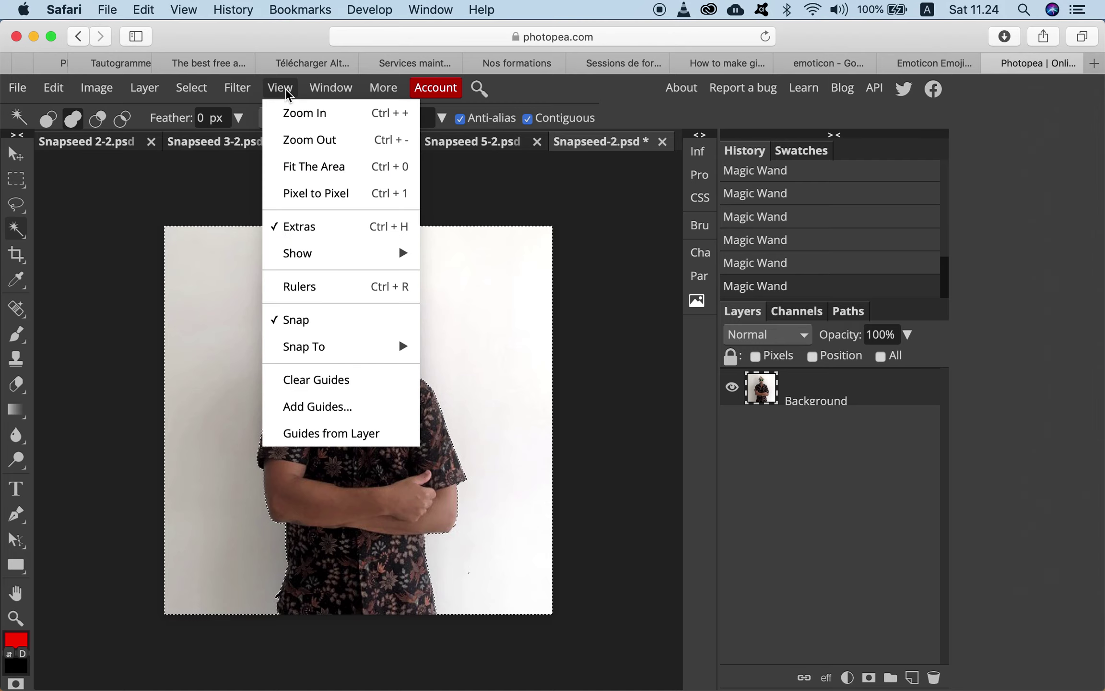
left_click(315, 115)
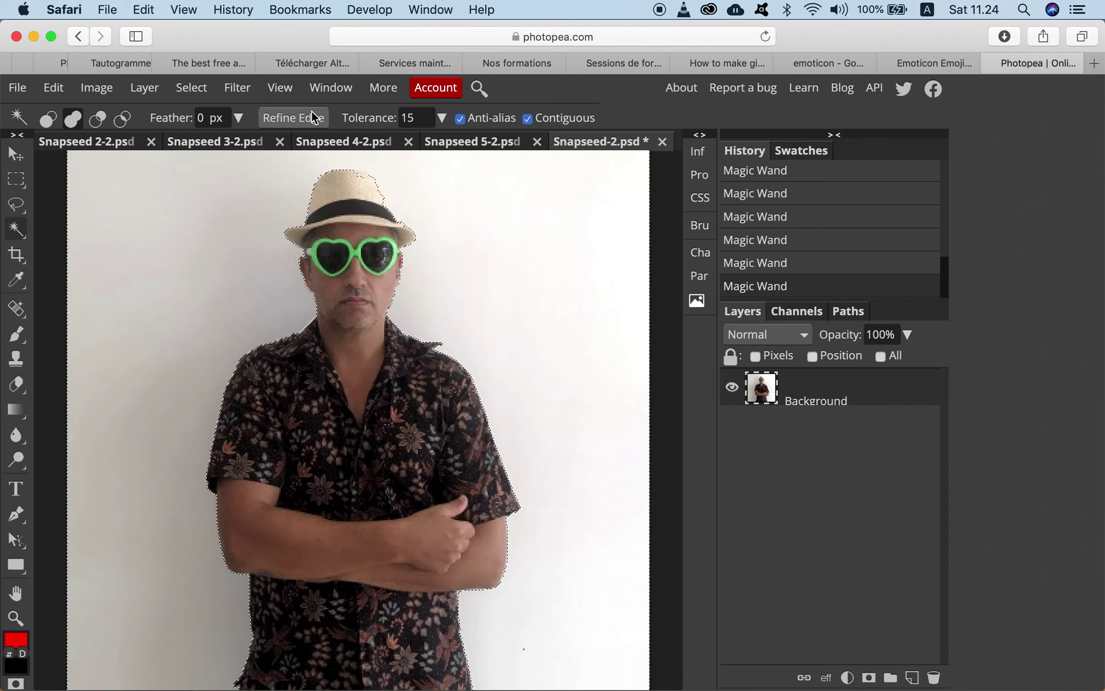
left_click(280, 88)
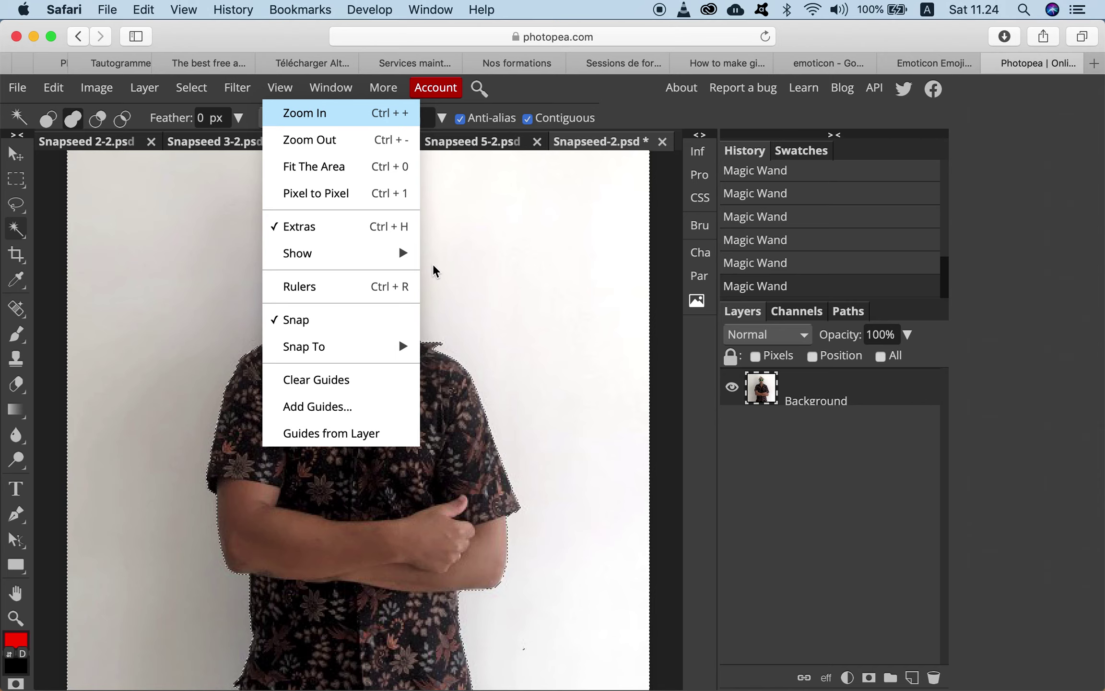
key("ctrl+plus")
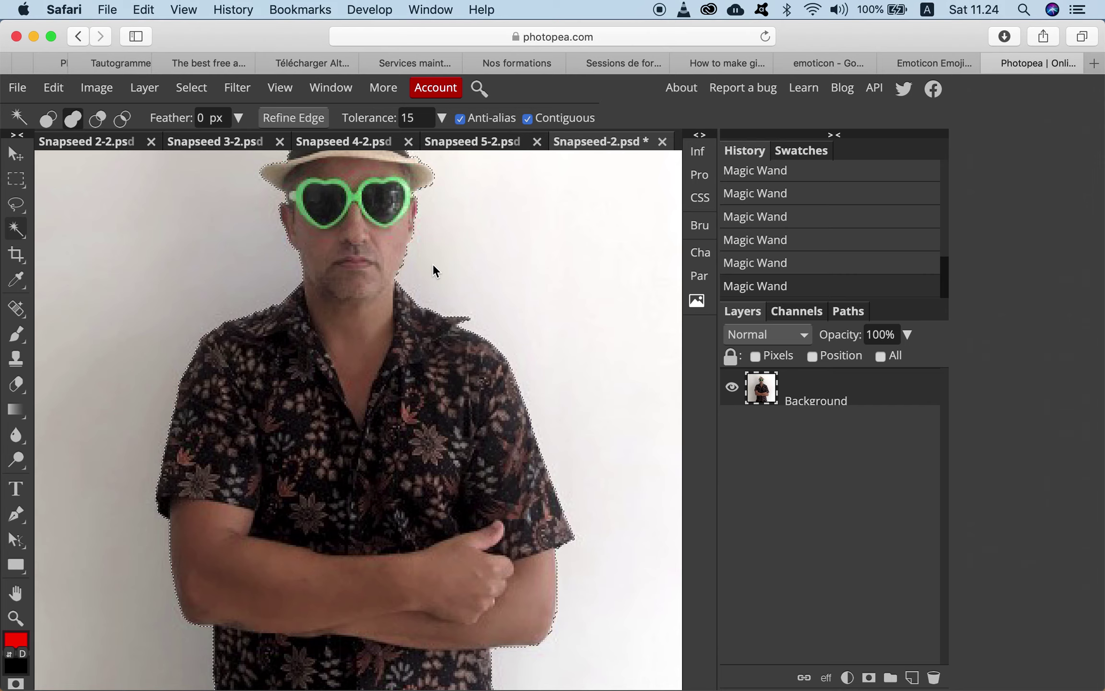
scroll(434, 269, "up", 3)
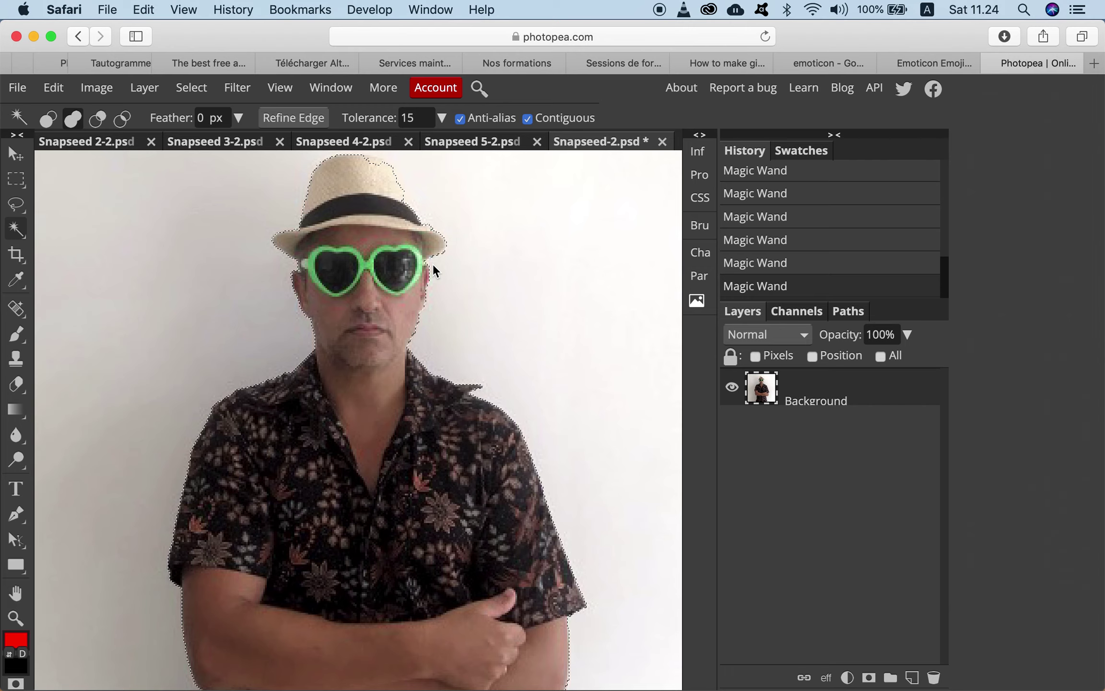
scroll(433, 265, "up", 1)
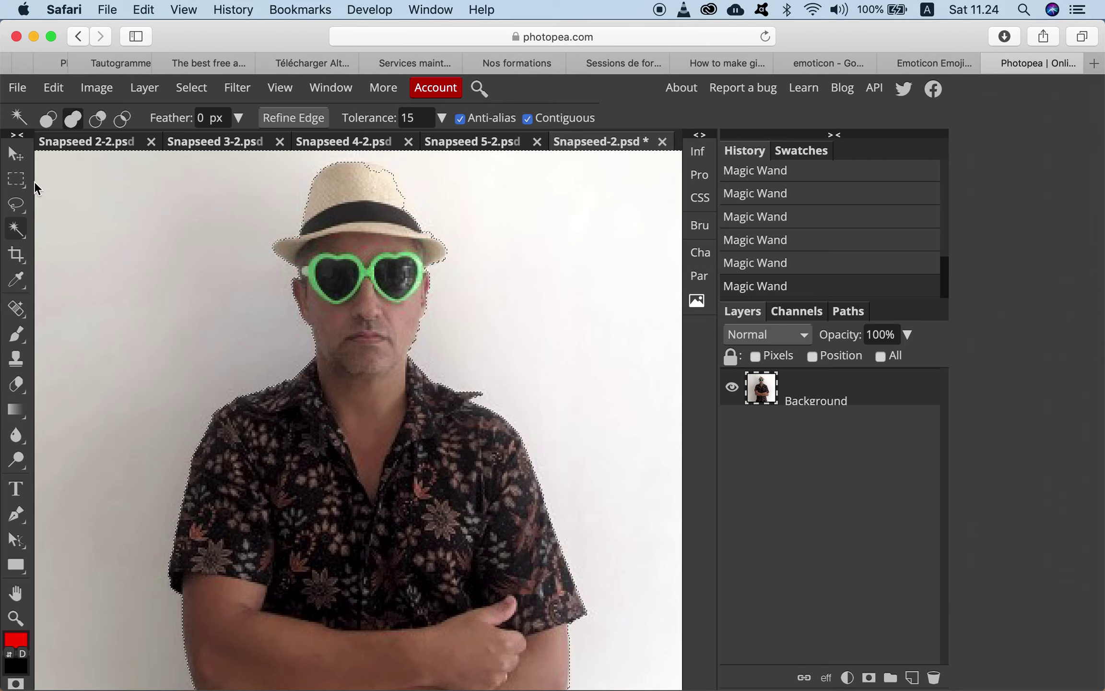
Subtract the wrongly included right side of the hat crown from the Snapseed-2 selection with the Polygonal Lasso, following the hat's edge.
right_click(18, 208)
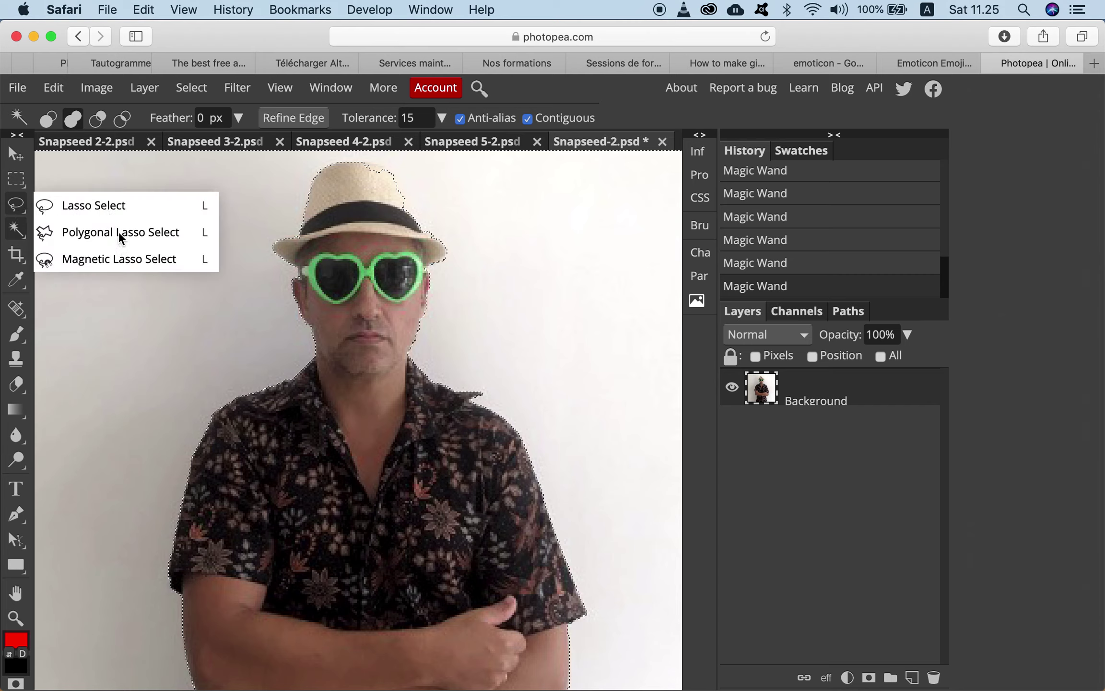
left_click(140, 231)
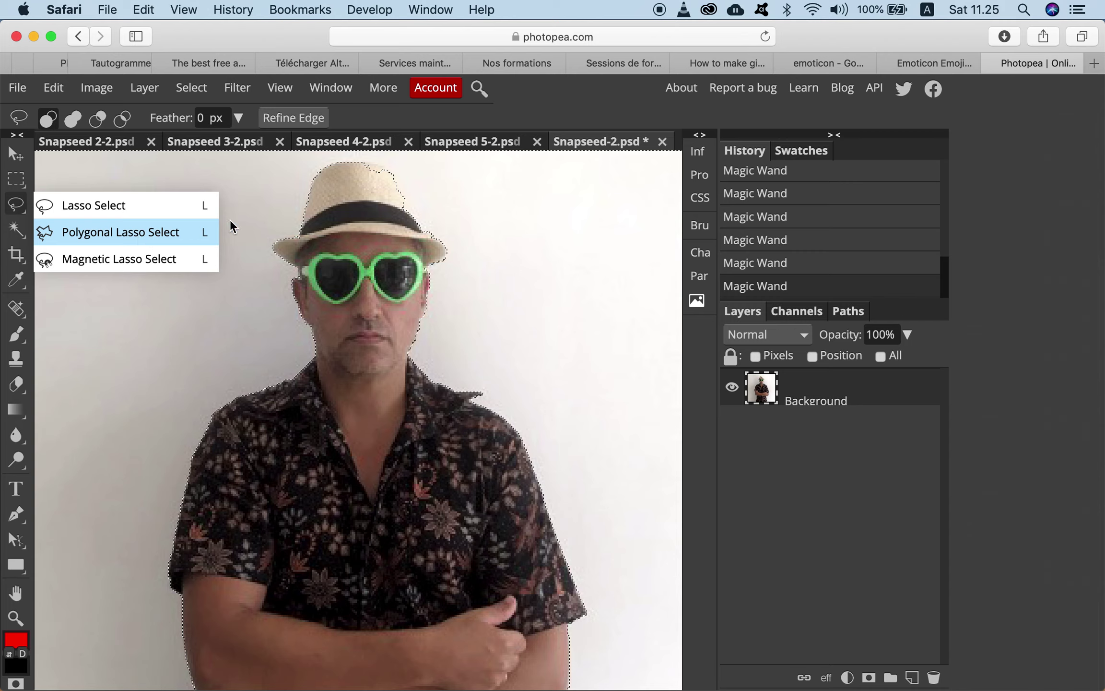
left_click(556, 232)
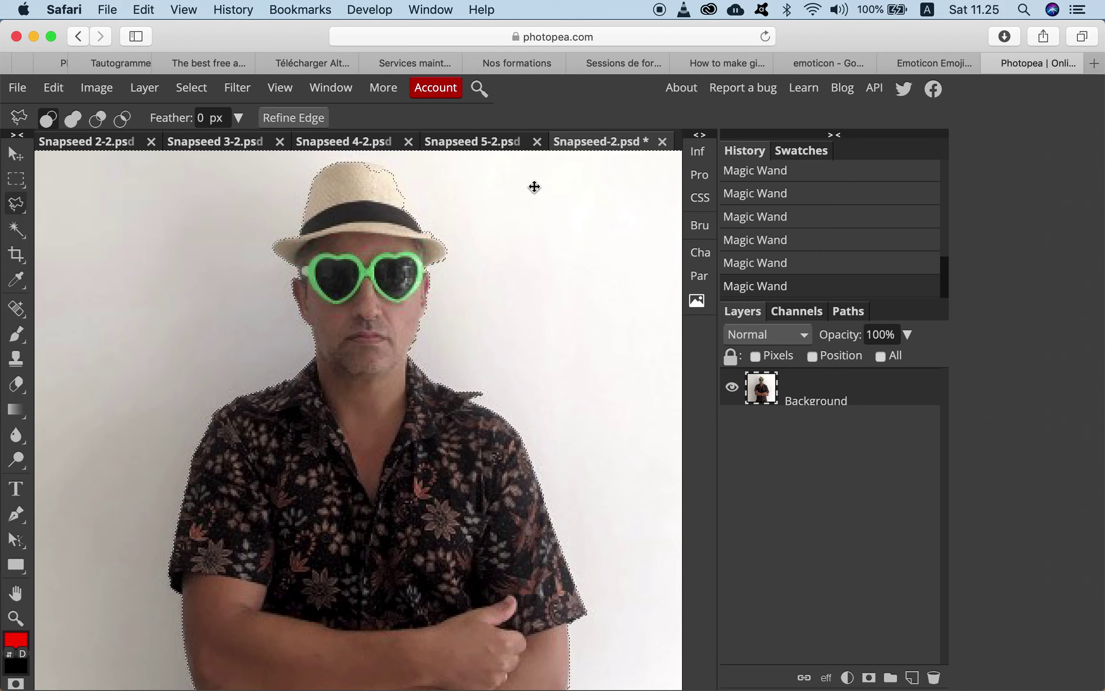
left_click(100, 118)
left_click(279, 88)
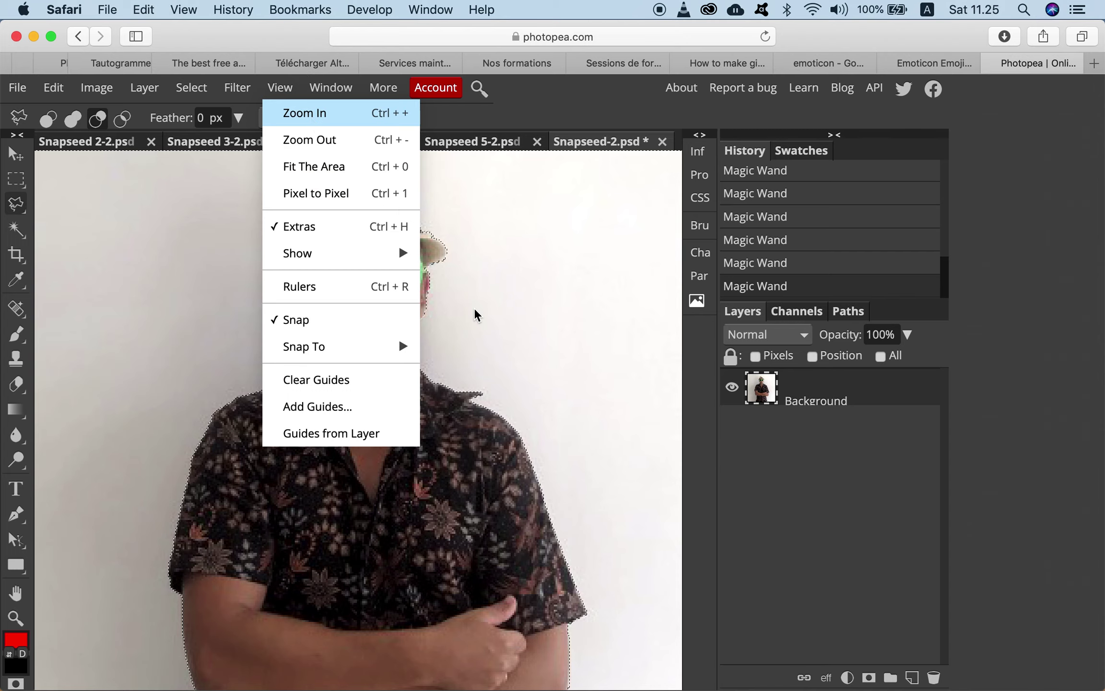
key("ctrl+plus")
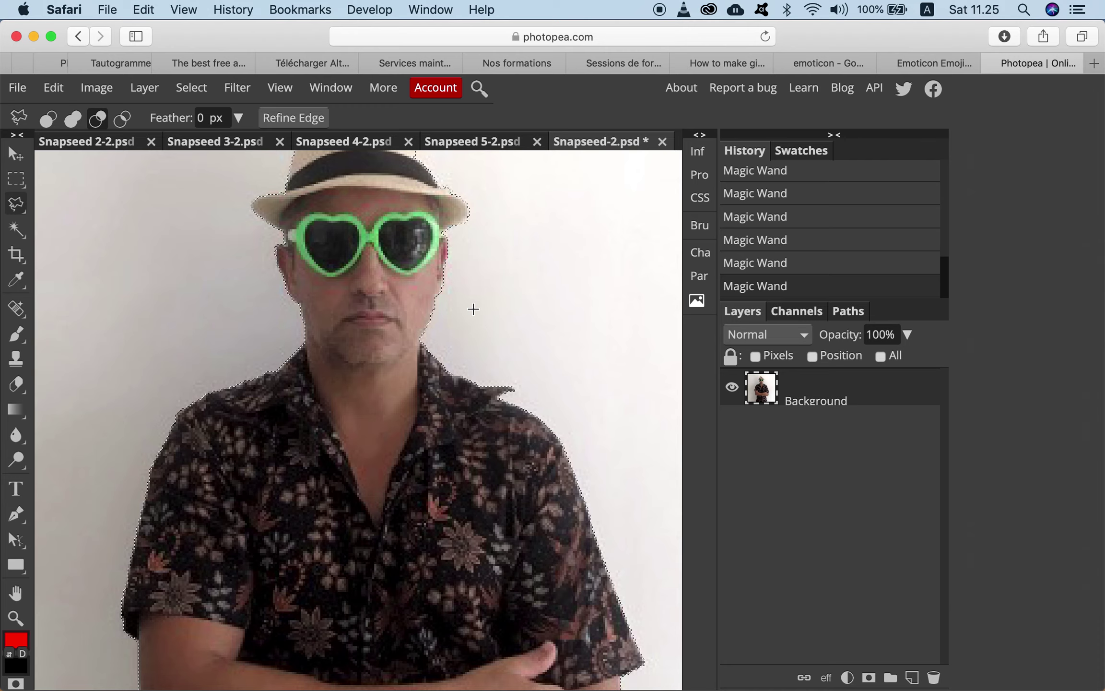
scroll(473, 309, "up", 2)
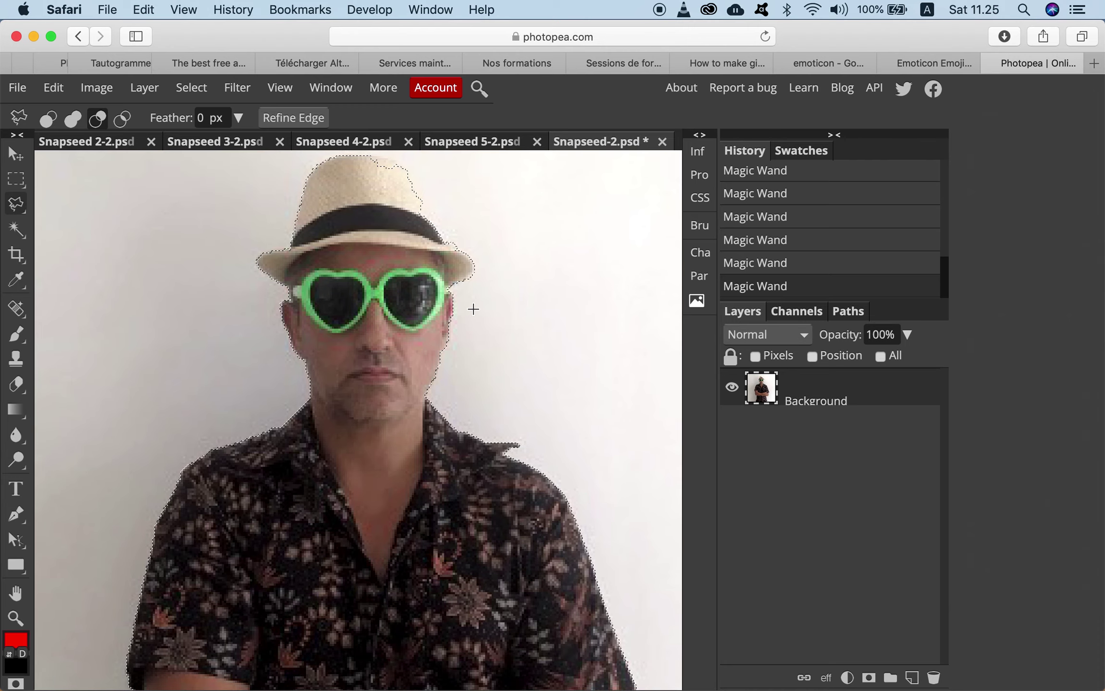
scroll(473, 309, "up", 7)
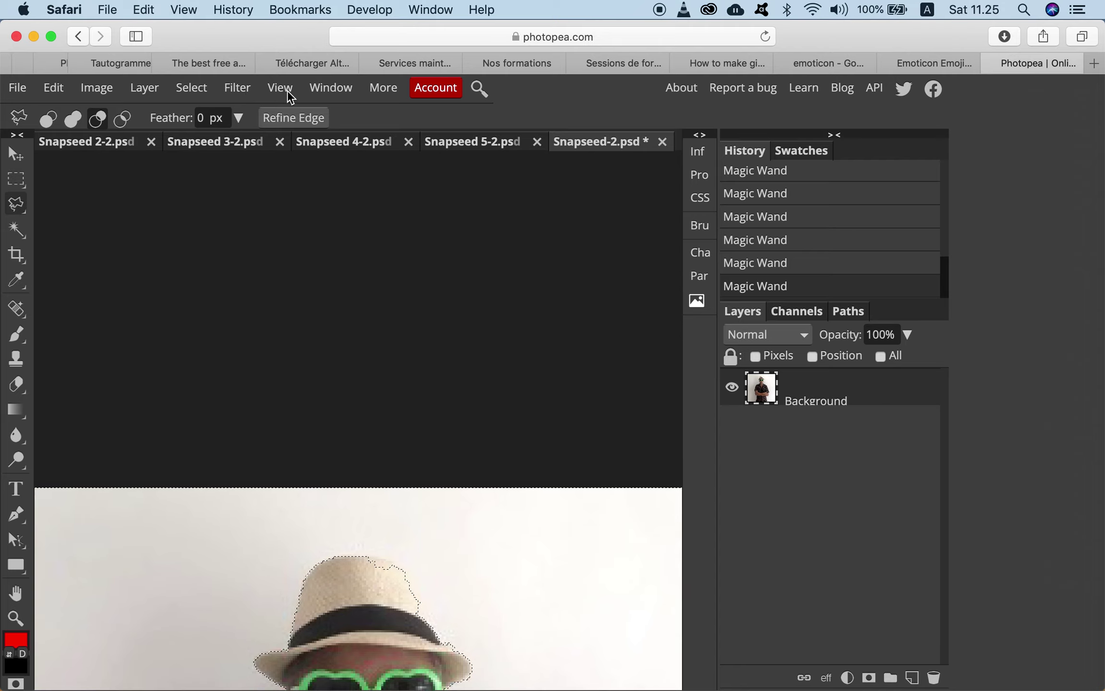
left_click(287, 90)
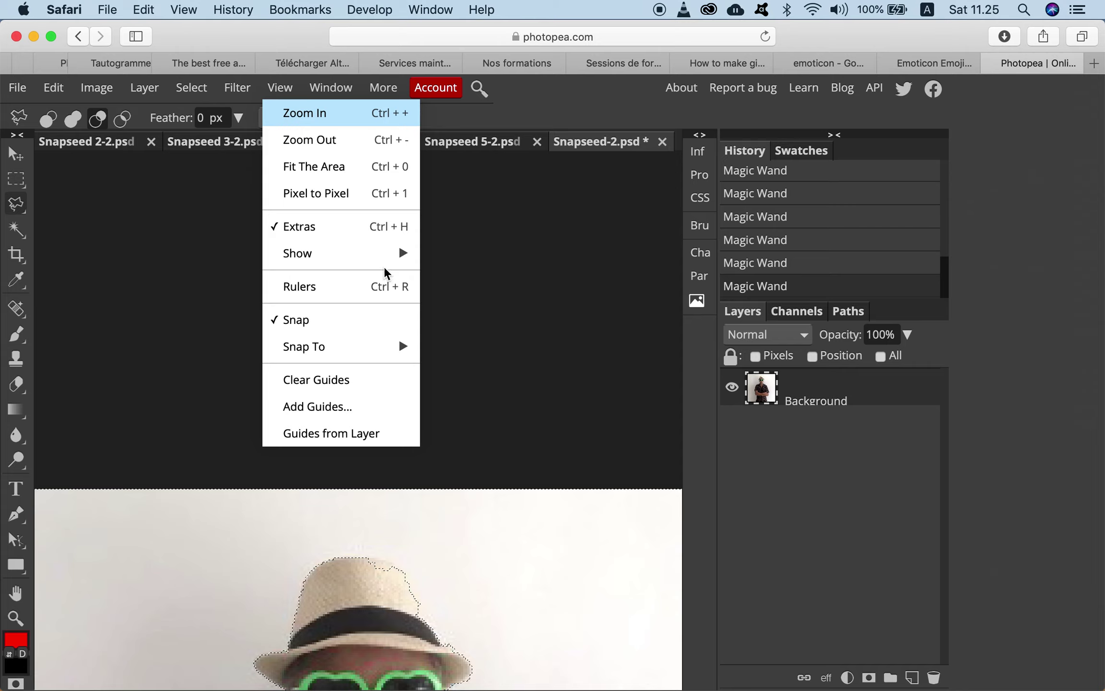
left_click(445, 407)
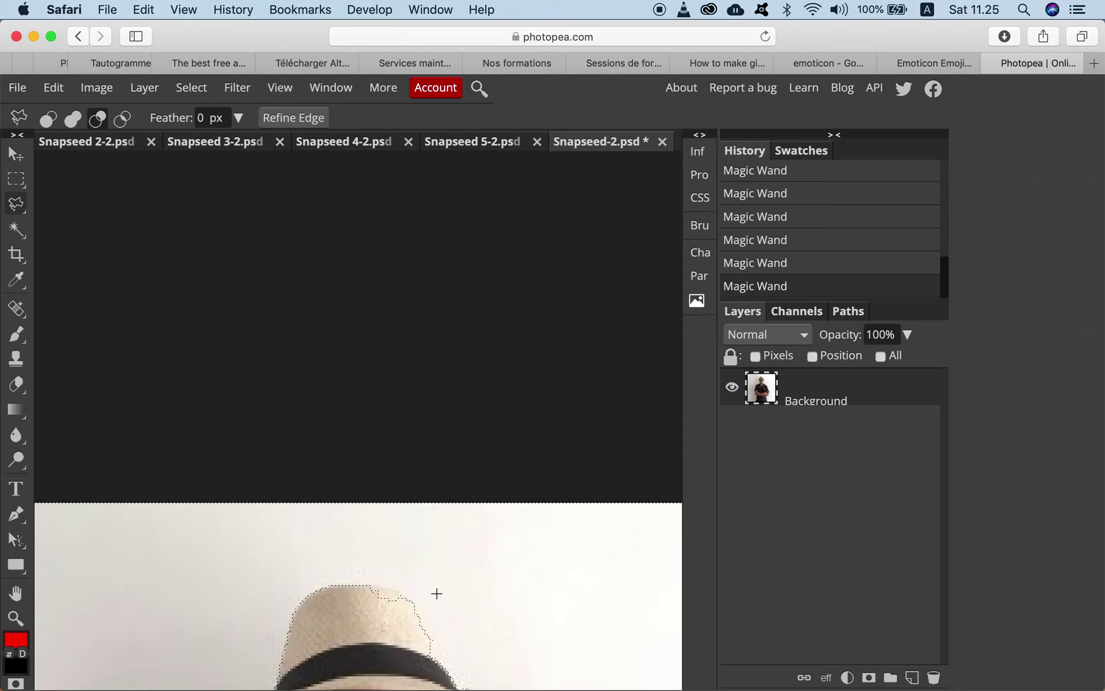
scroll(436, 594, "down", 1)
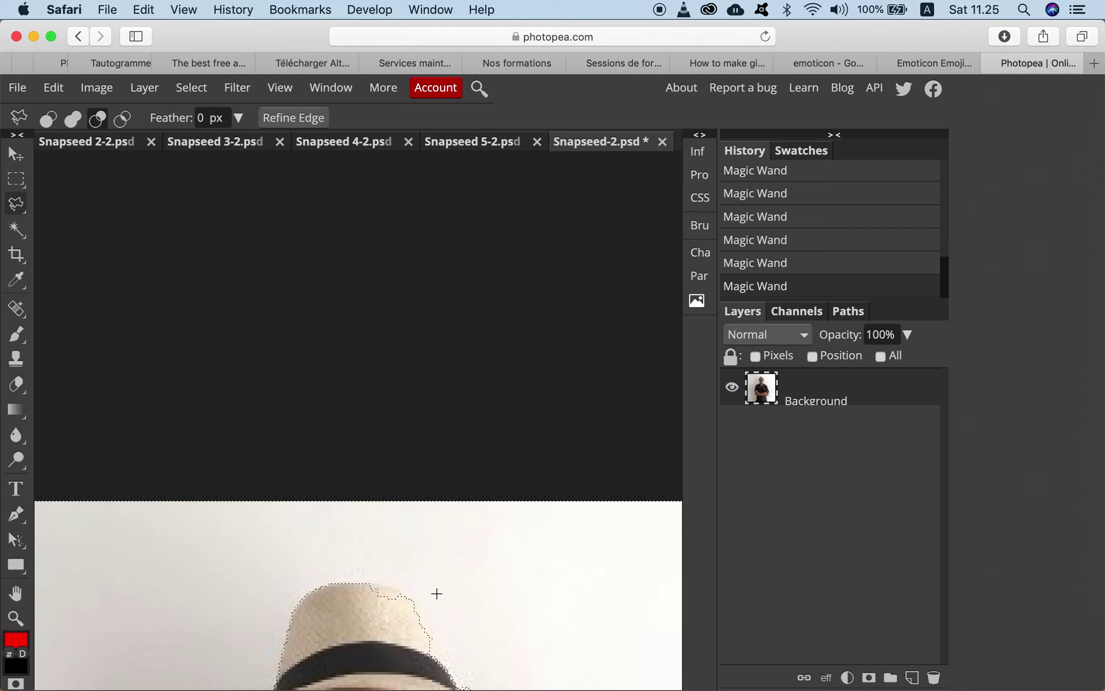
scroll(436, 594, "down", 3)
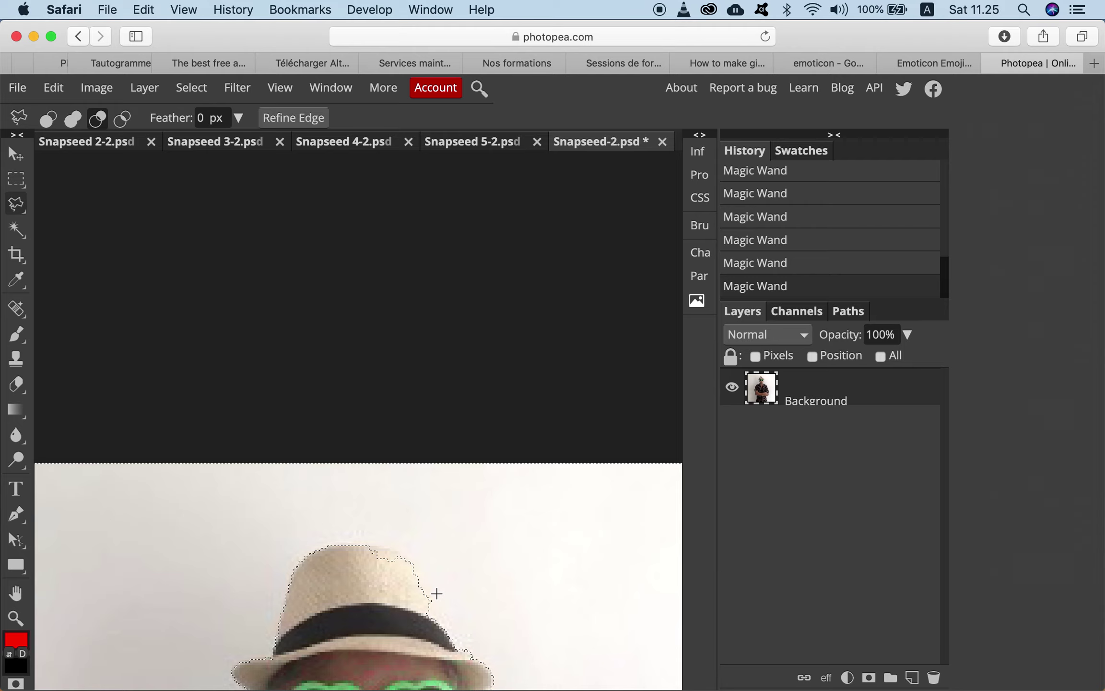
scroll(436, 594, "down", 1)
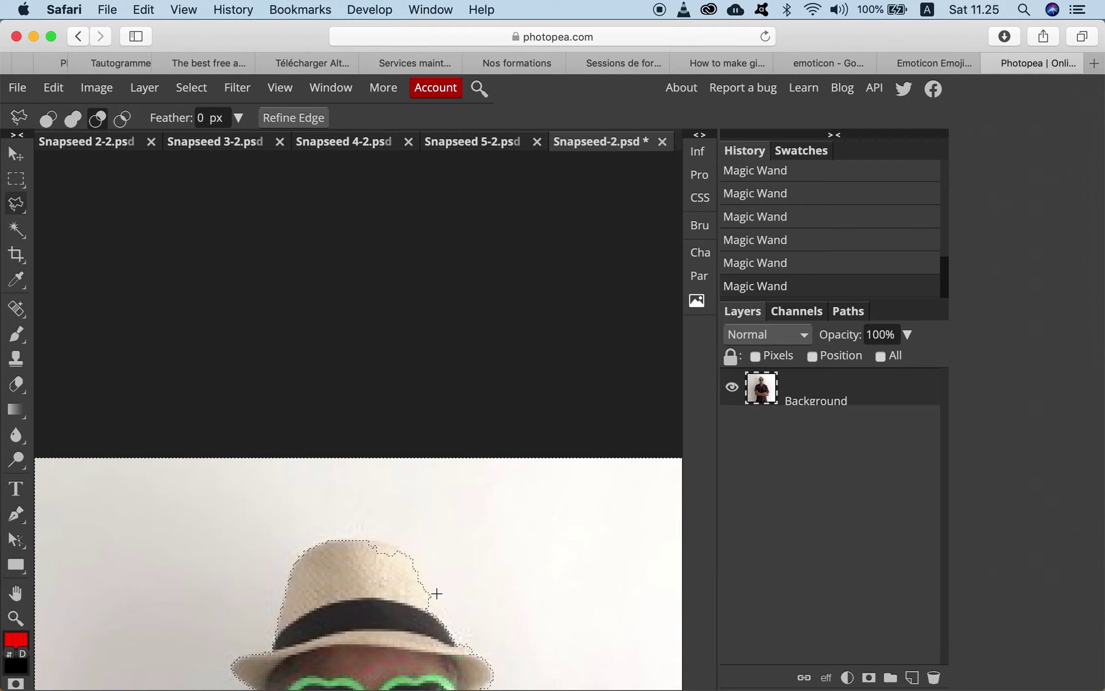
scroll(436, 594, "down", 5)
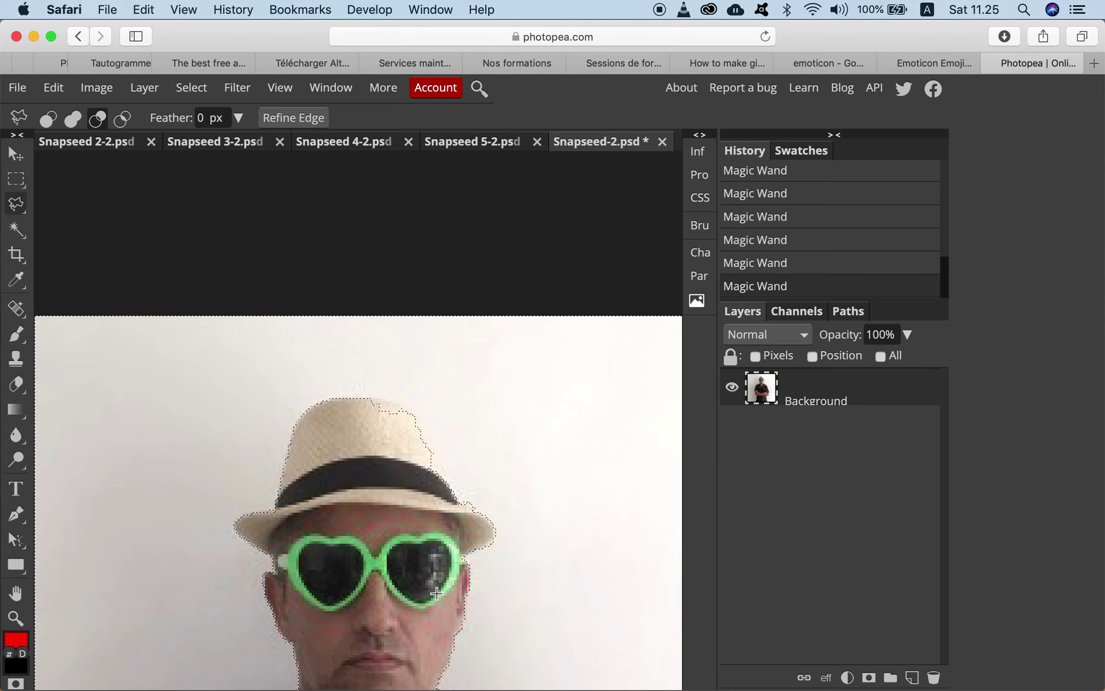
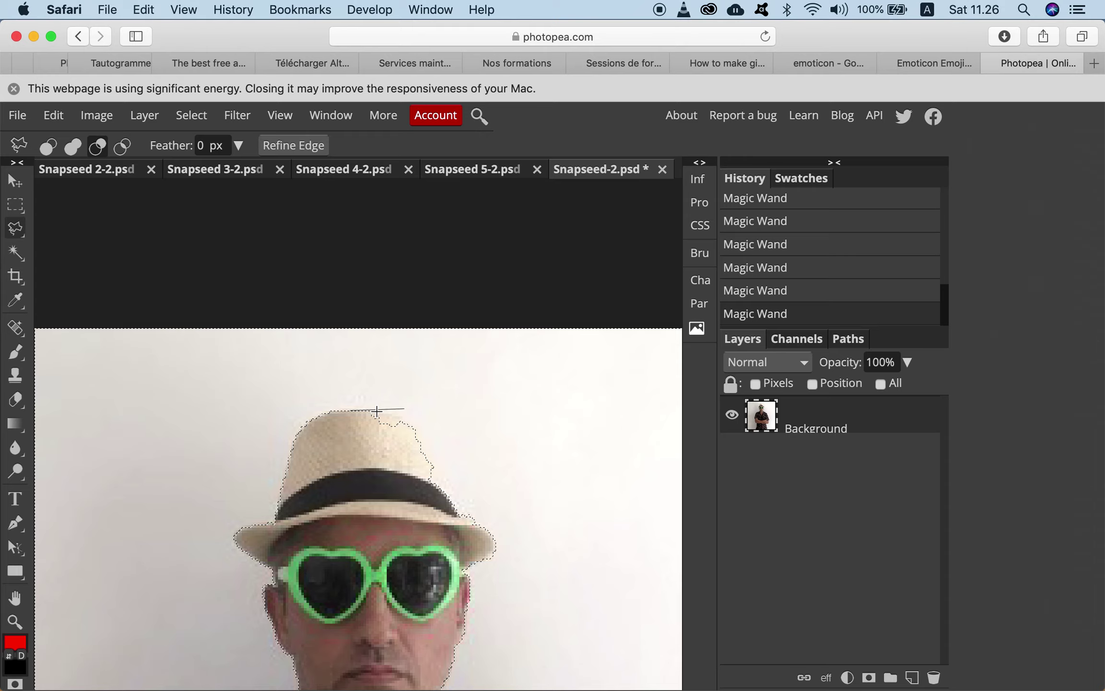
left_click(376, 411)
left_click(398, 417)
left_click(430, 456)
left_click(429, 457)
left_click(440, 479)
left_click(460, 515)
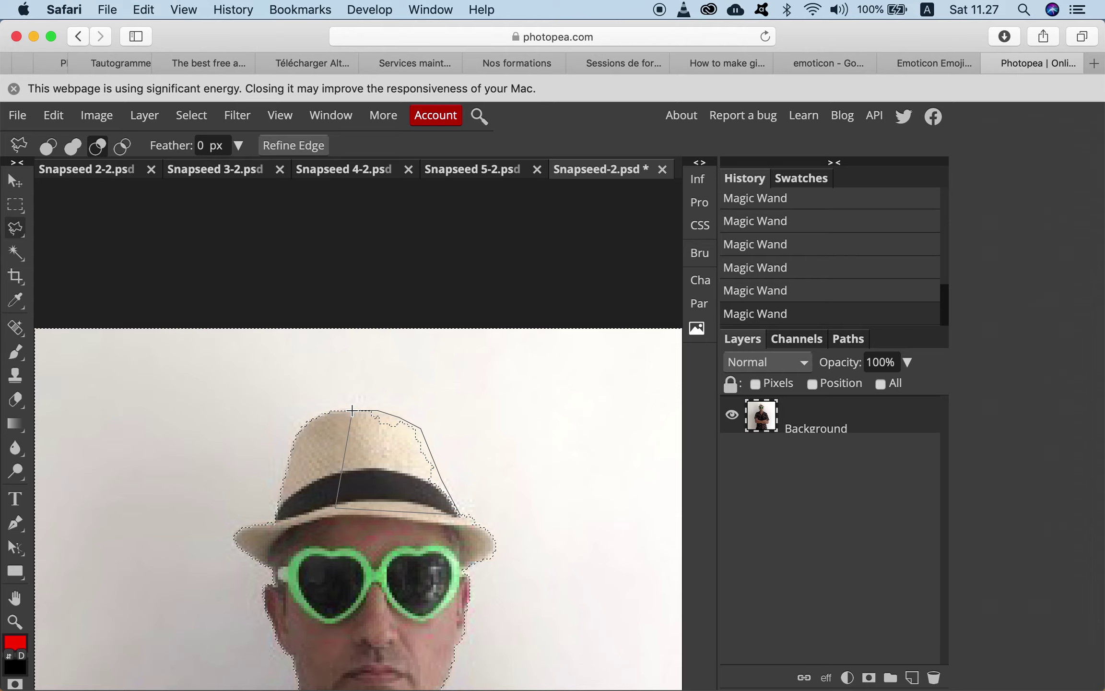
left_click(352, 411)
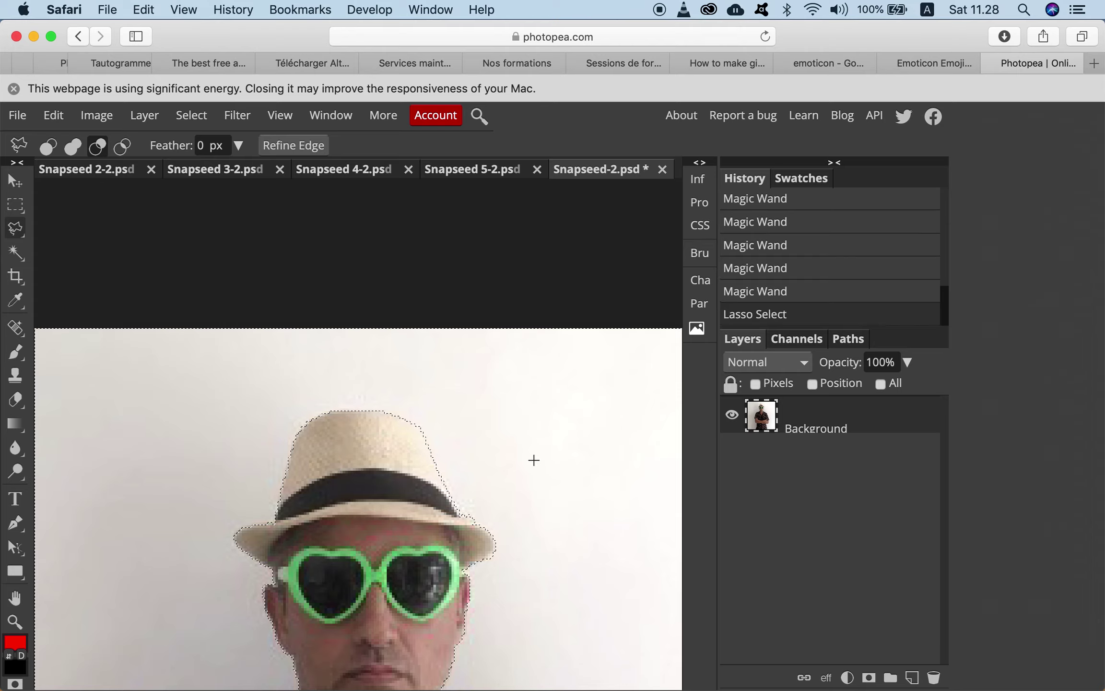
Delete the selected wall from the Snapseed-2 image and fit the whole picture in view.
key("Delete")
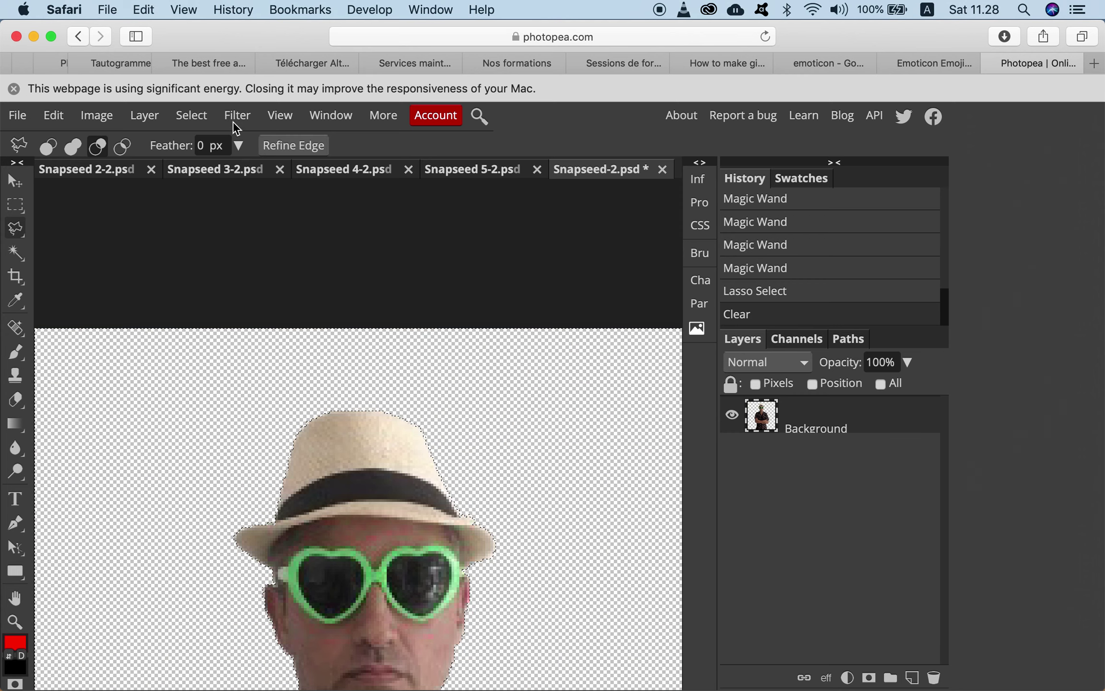
left_click(285, 120)
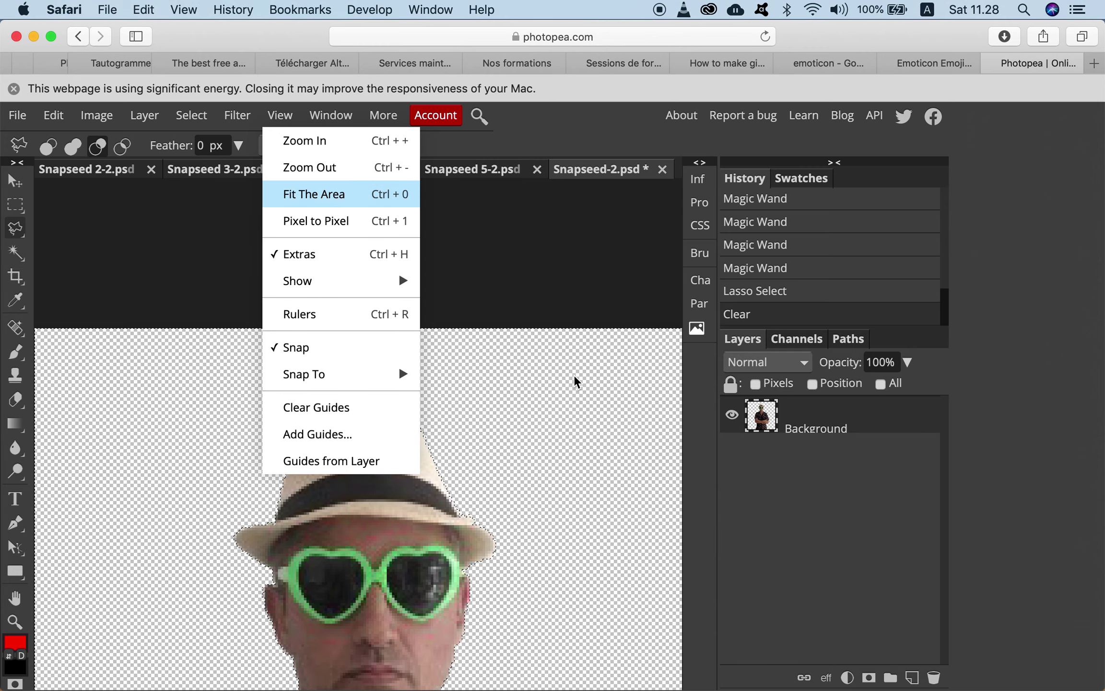
key("ctrl+0")
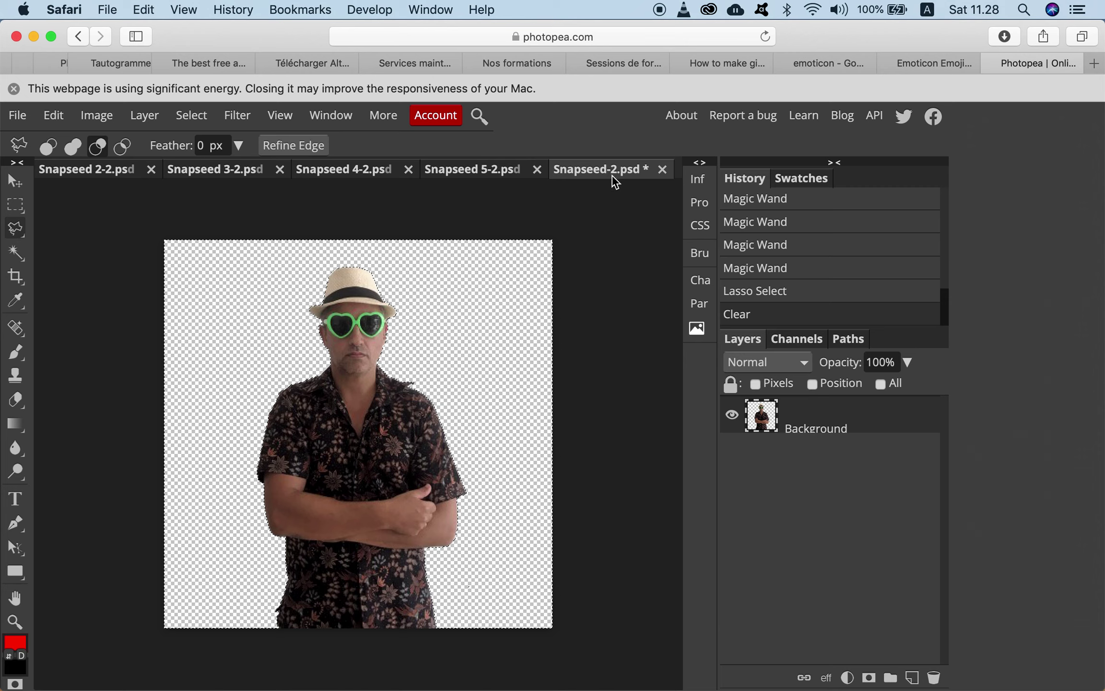
Duplicate the Background layer of Snapseed 5-2 into Snapseed-2.psd and close Snapseed 5-2 without saving.
left_click(478, 173)
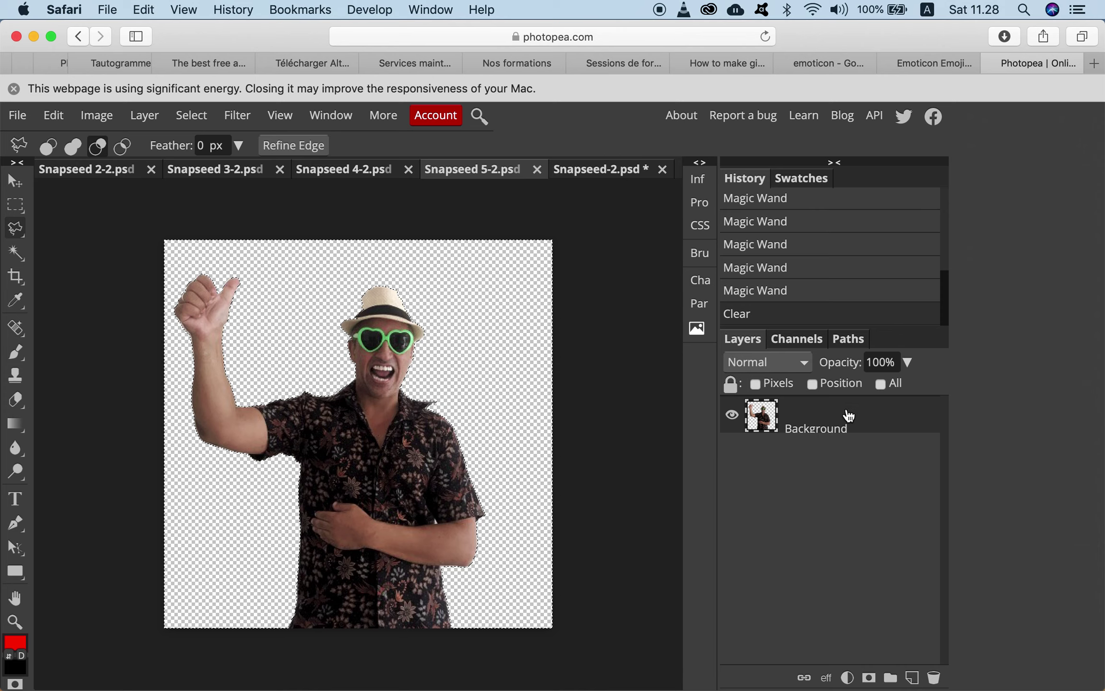
right_click(816, 426)
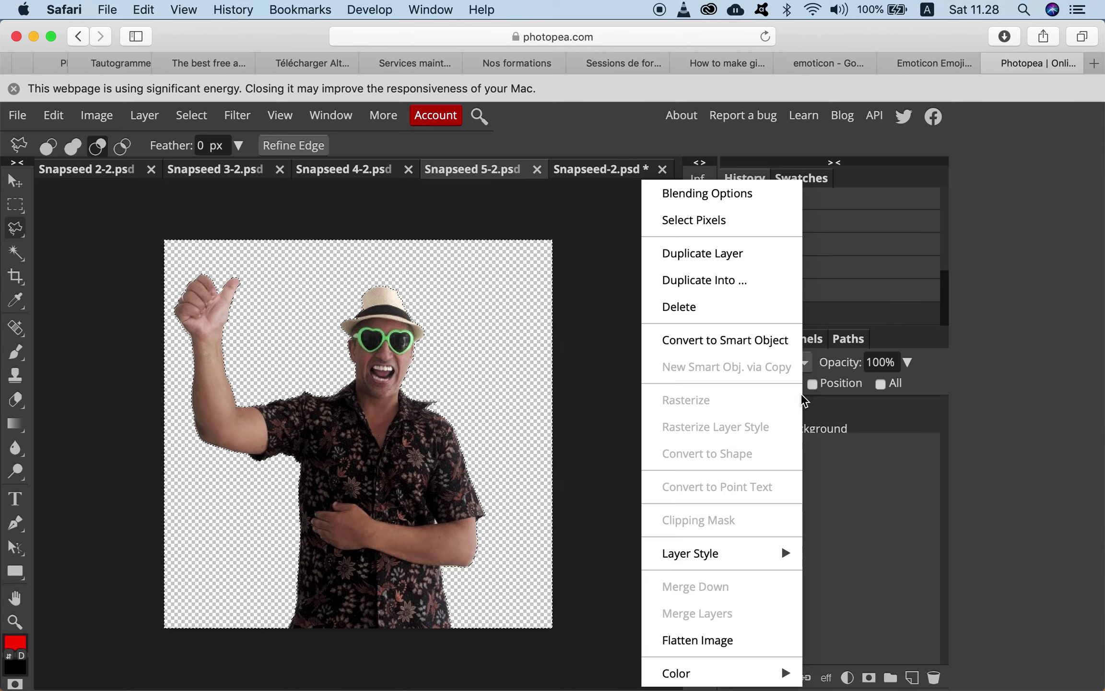
left_click(723, 287)
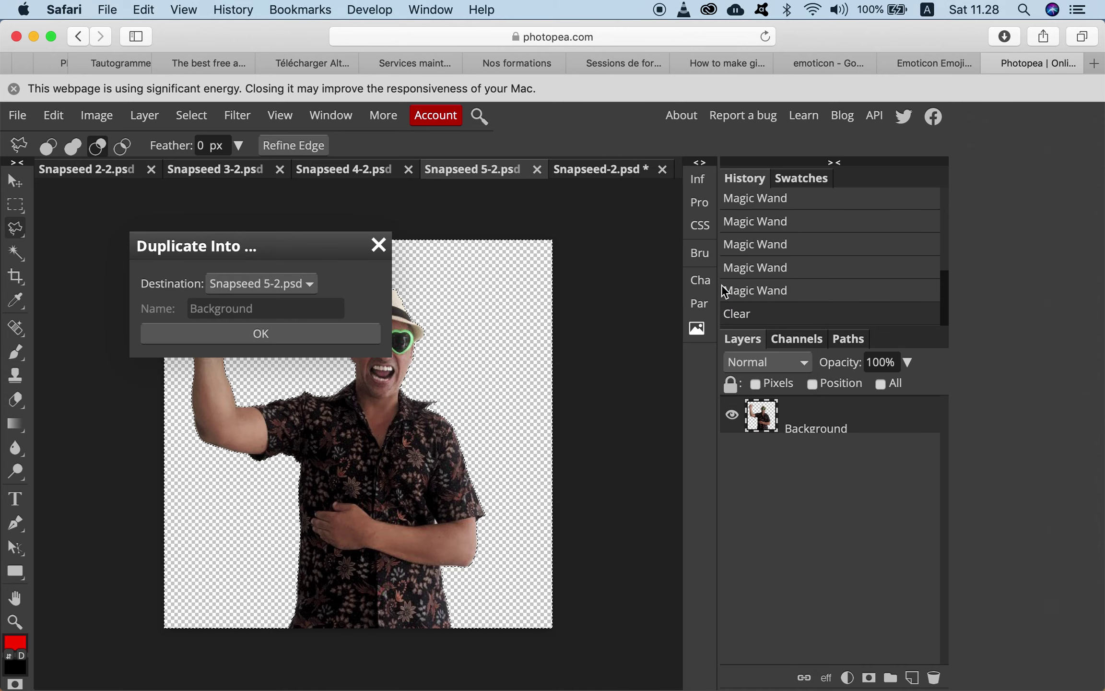
left_click(308, 287)
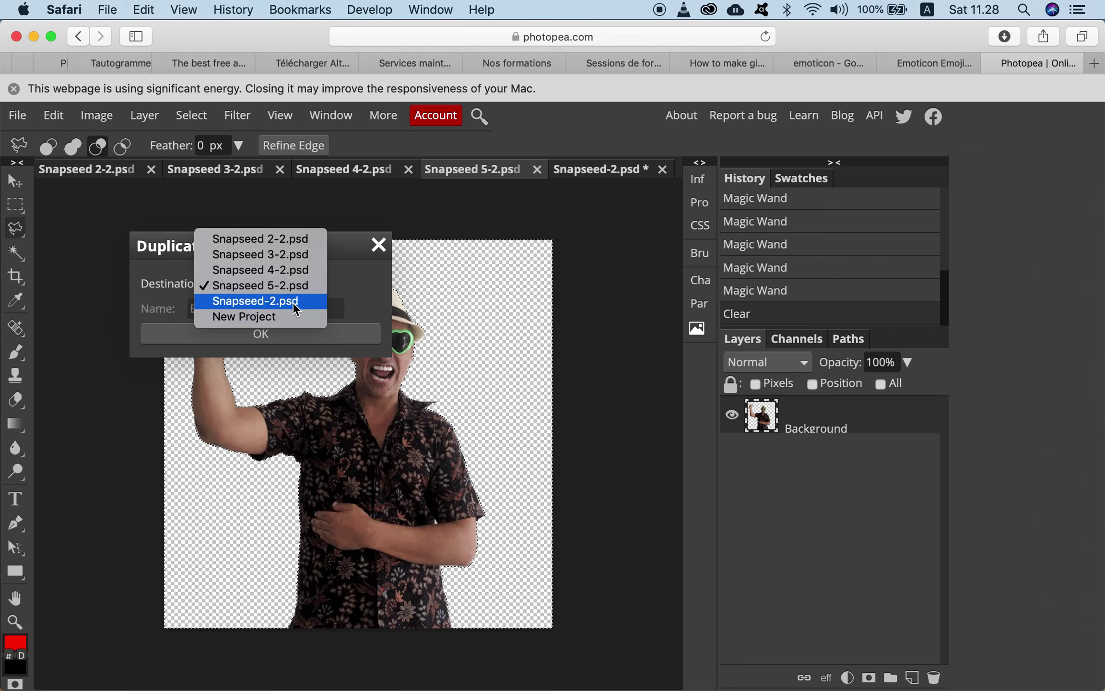
left_click(296, 302)
left_click(305, 333)
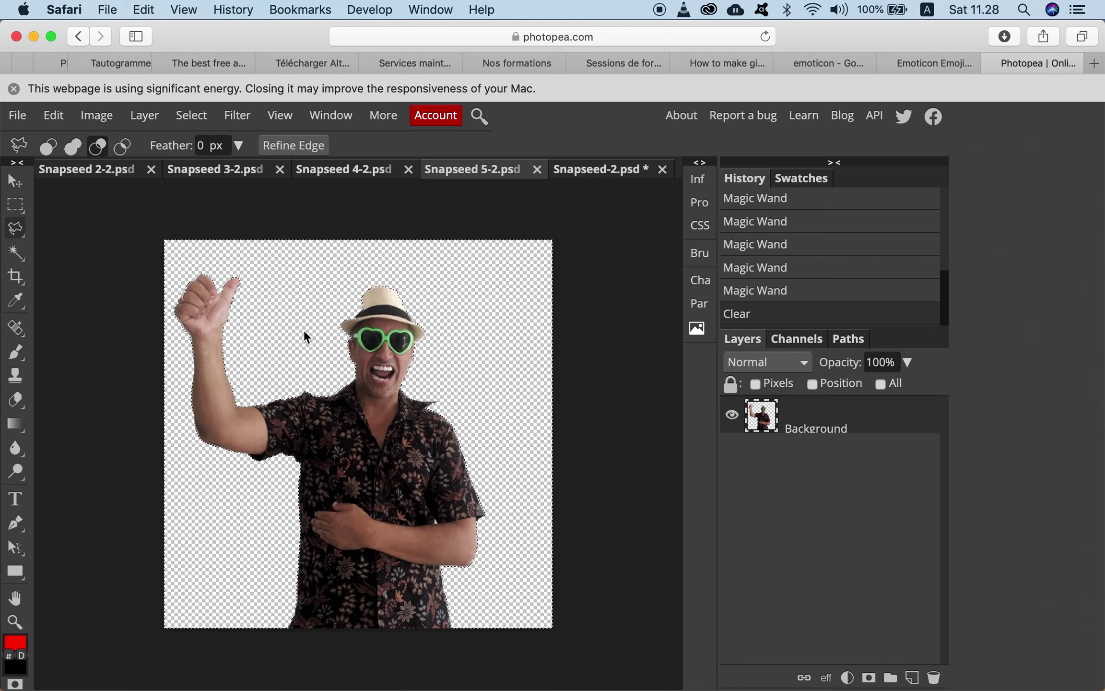
left_click(616, 171)
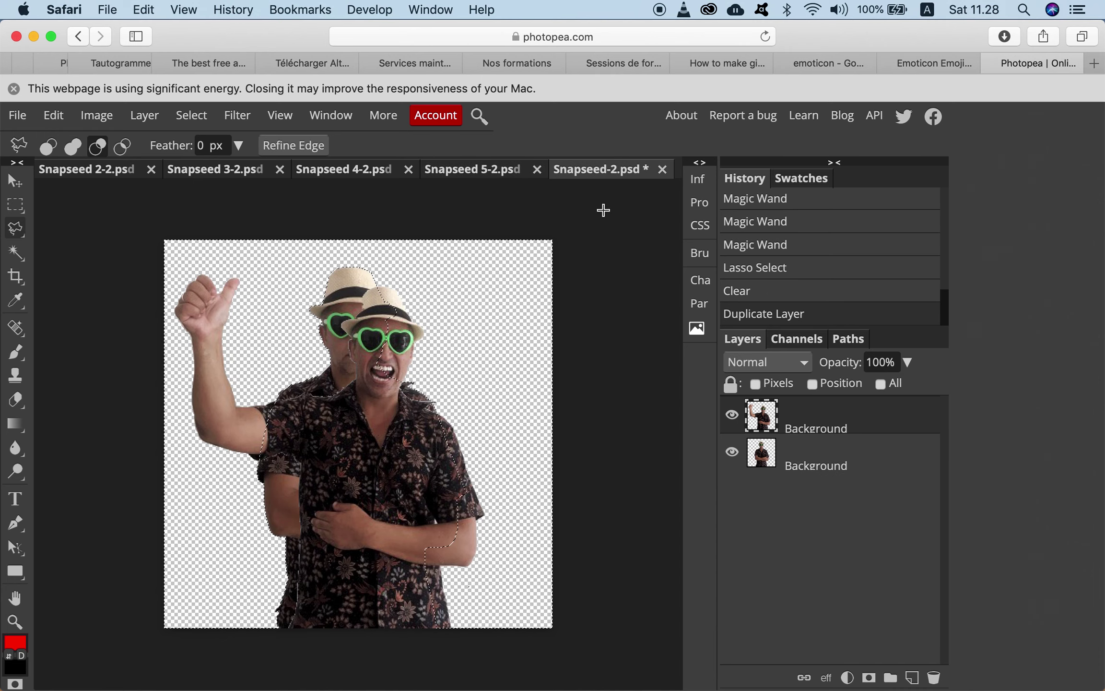
left_click(537, 169)
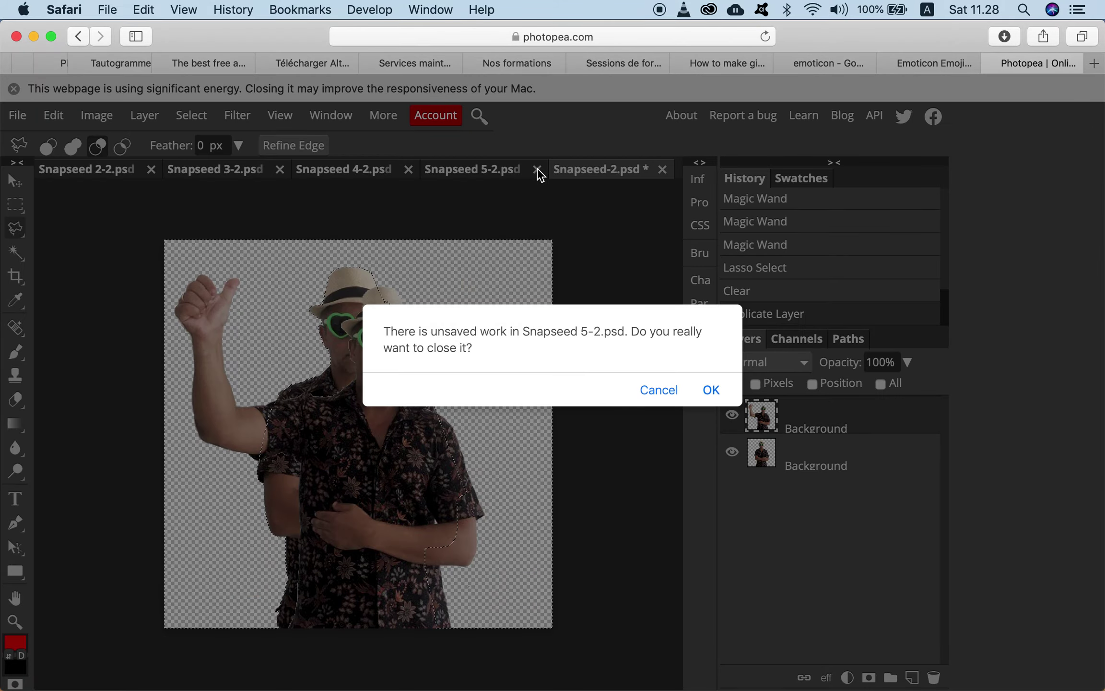
left_click(712, 390)
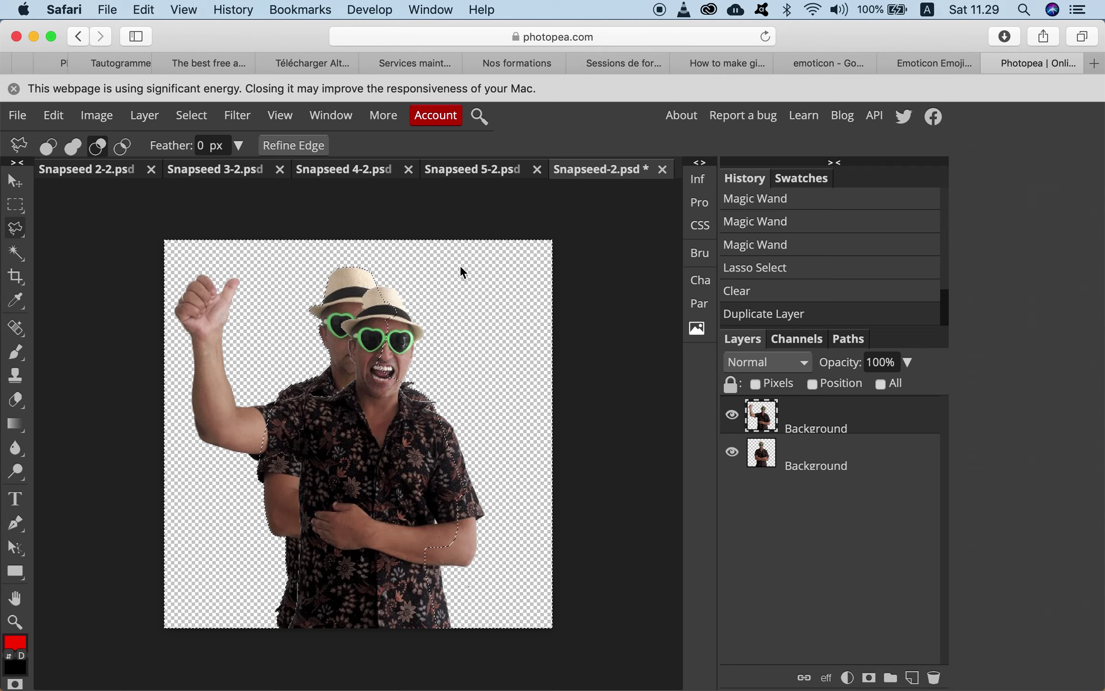
Duplicate the Background layer of Snapseed 4-2 into Snapseed-2.psd and close Snapseed 4-2 without saving.
left_click(359, 174)
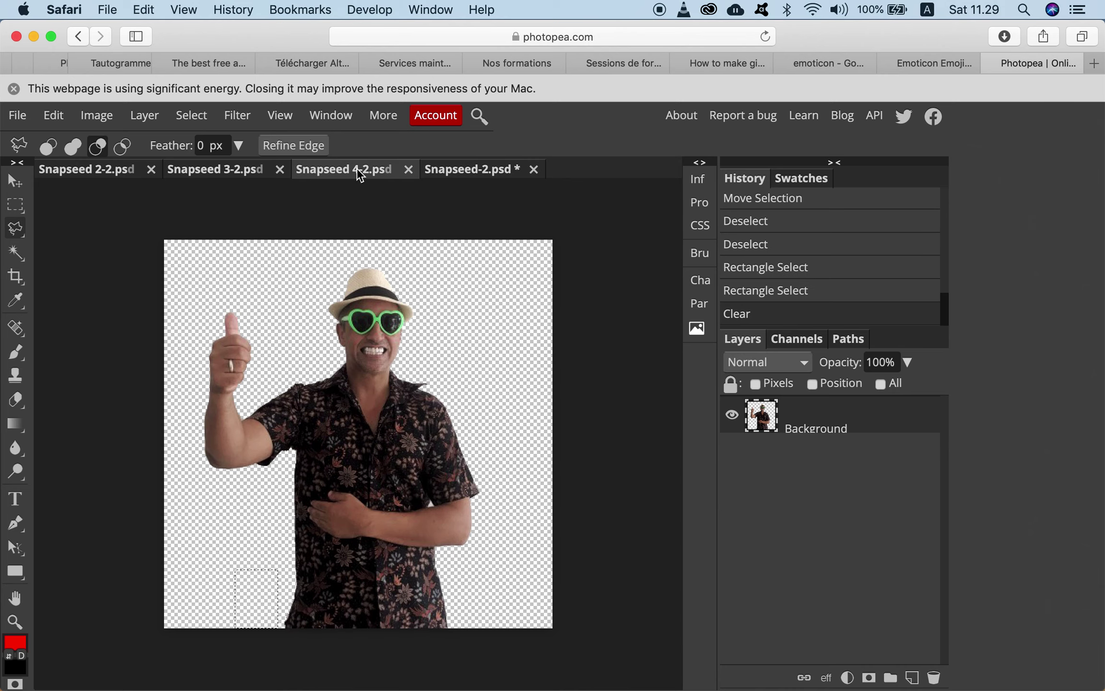
right_click(811, 416)
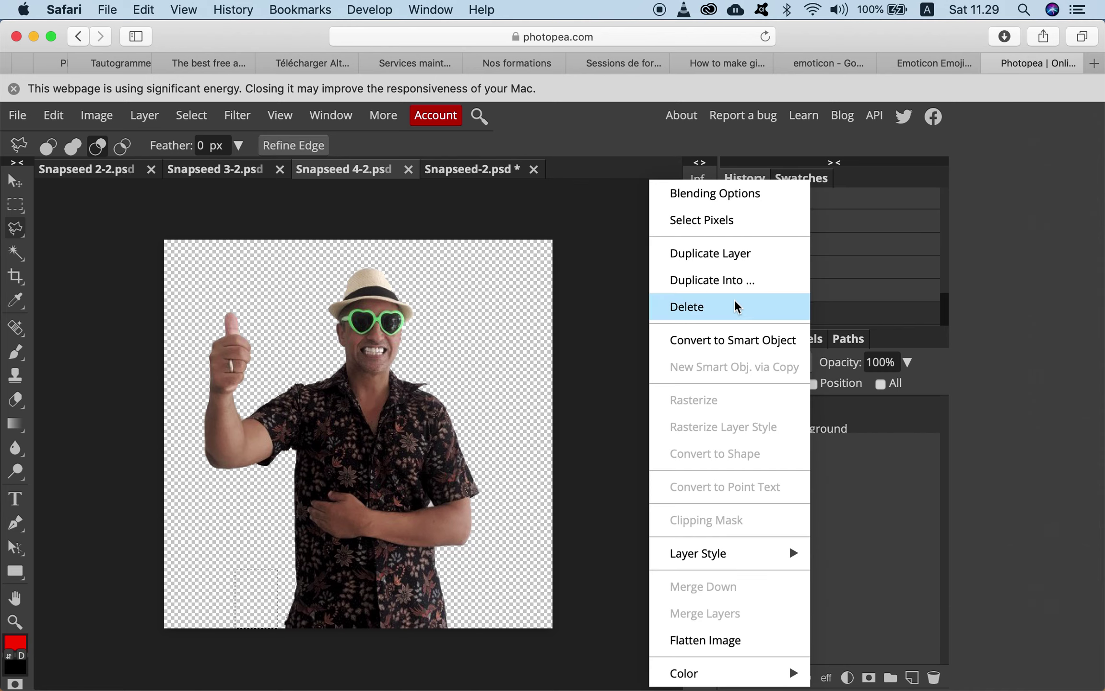
left_click(724, 281)
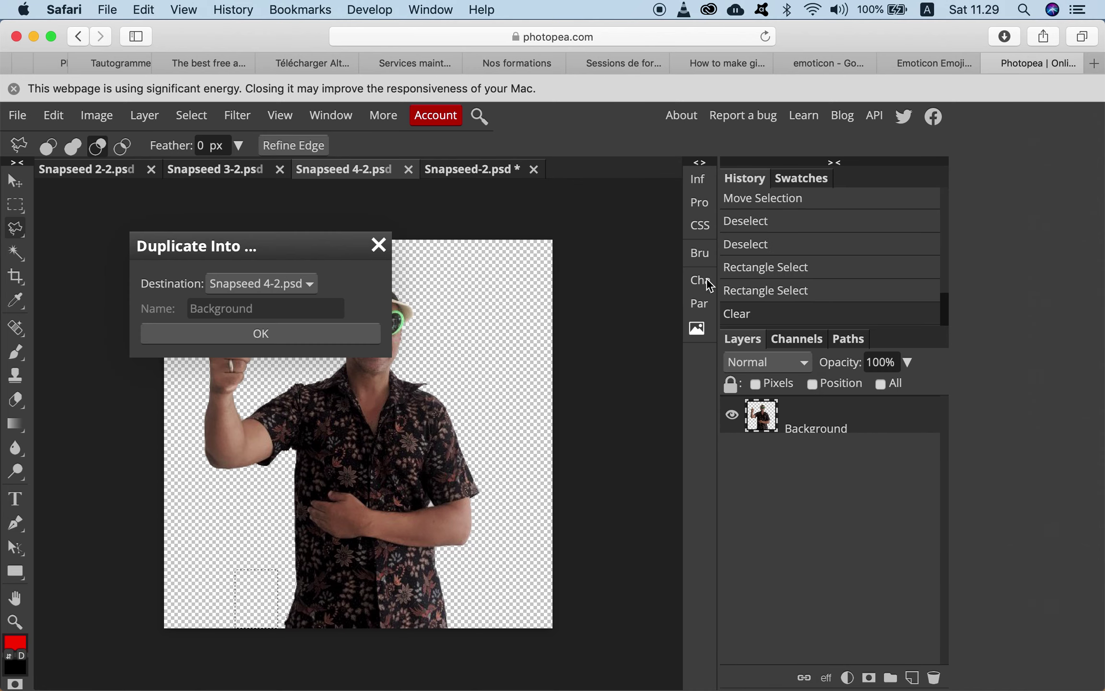
left_click(308, 286)
left_click(300, 300)
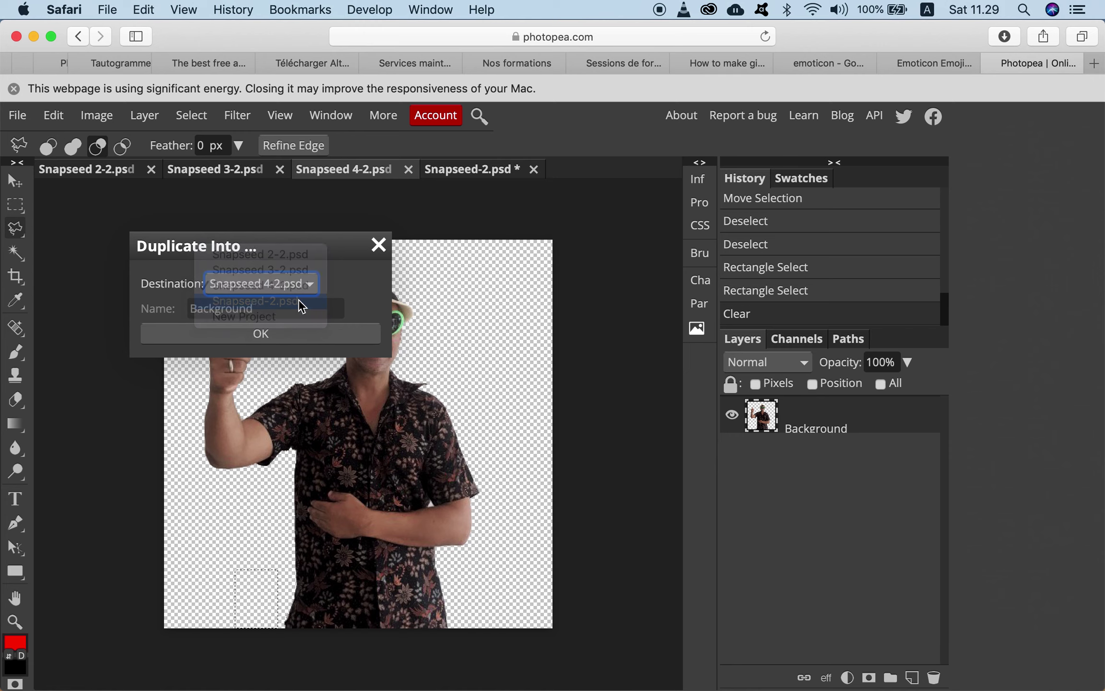
left_click(328, 338)
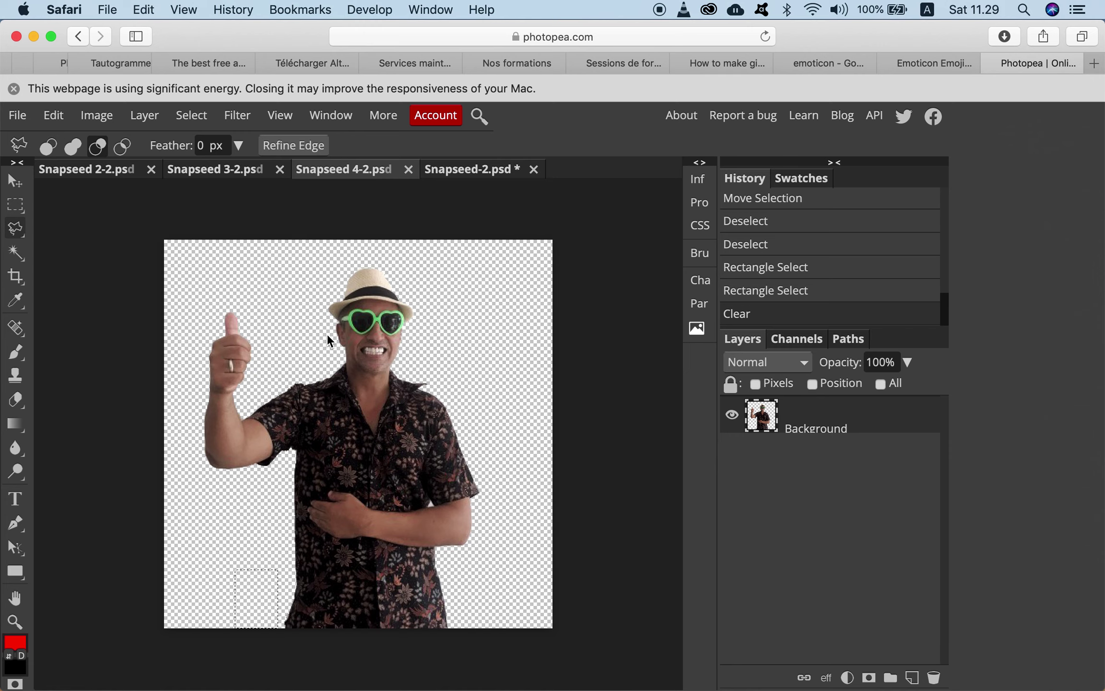
left_click(409, 170)
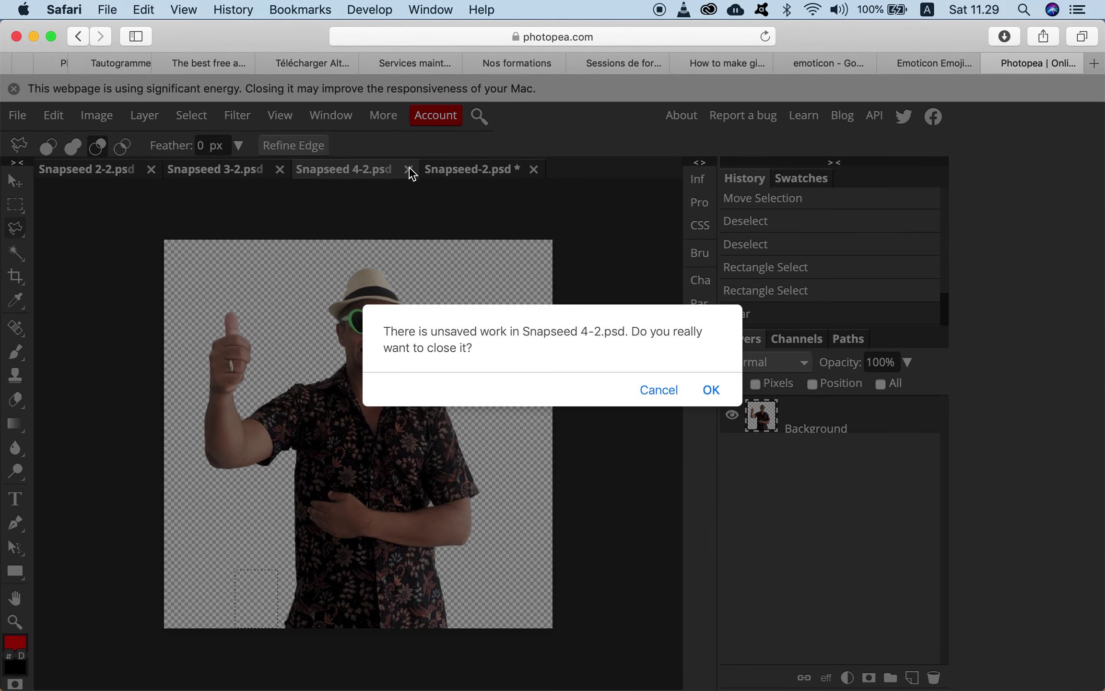
left_click(724, 388)
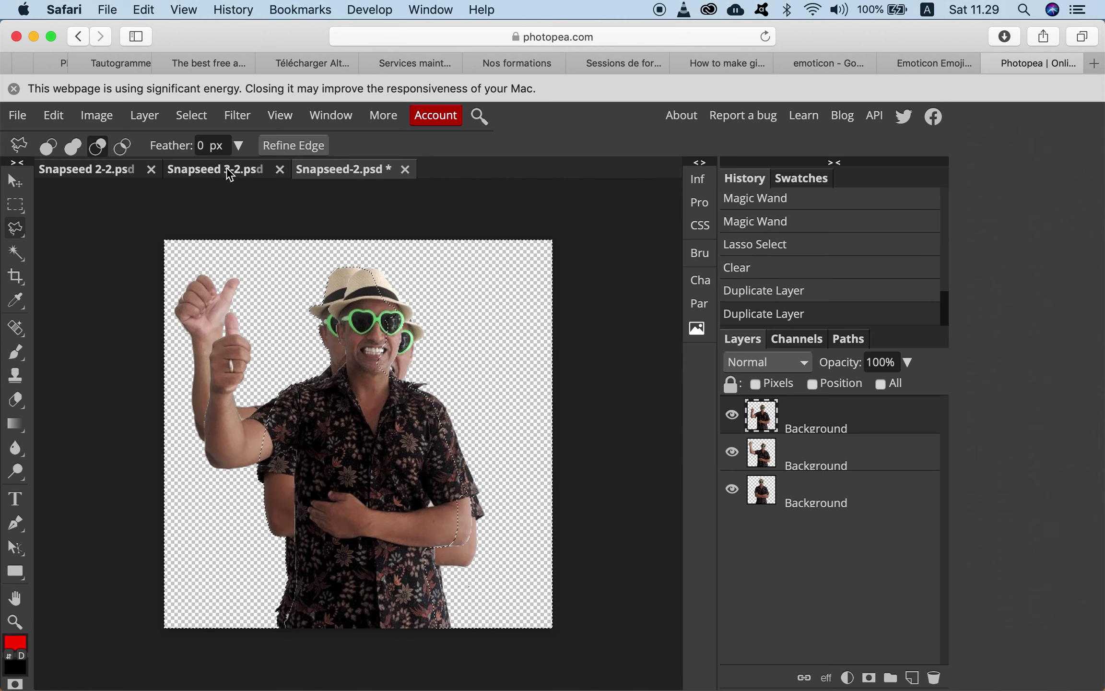
Duplicate the Background layer of Snapseed 3-2 into Snapseed-2.psd and close Snapseed 3-2 without saving.
left_click(230, 175)
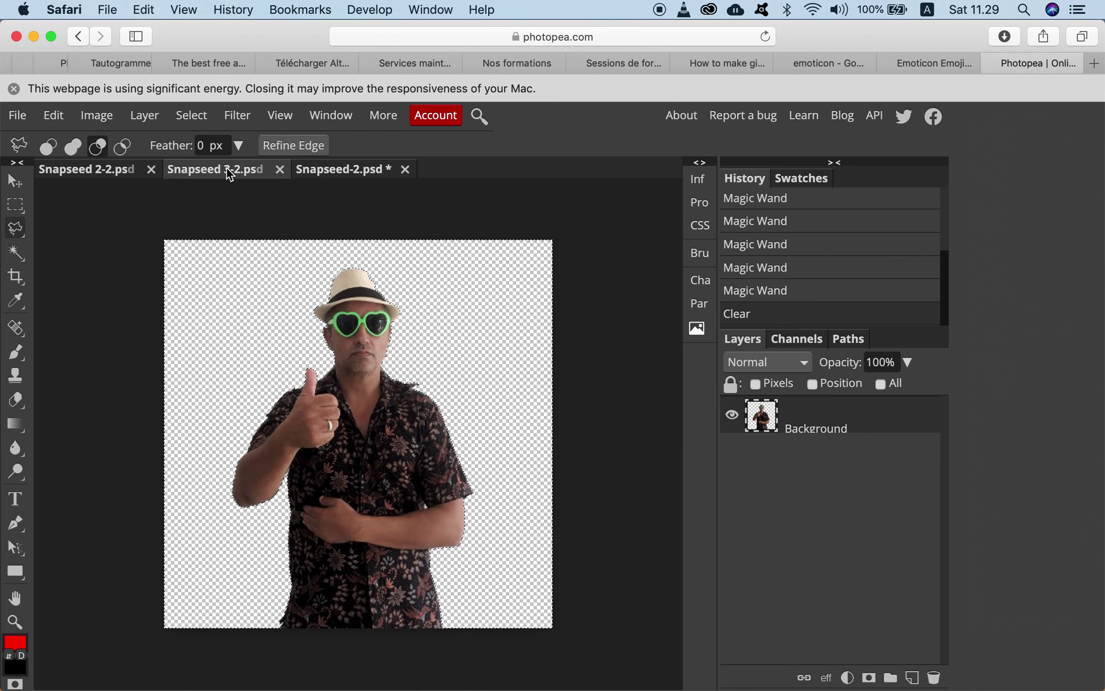
right_click(800, 415)
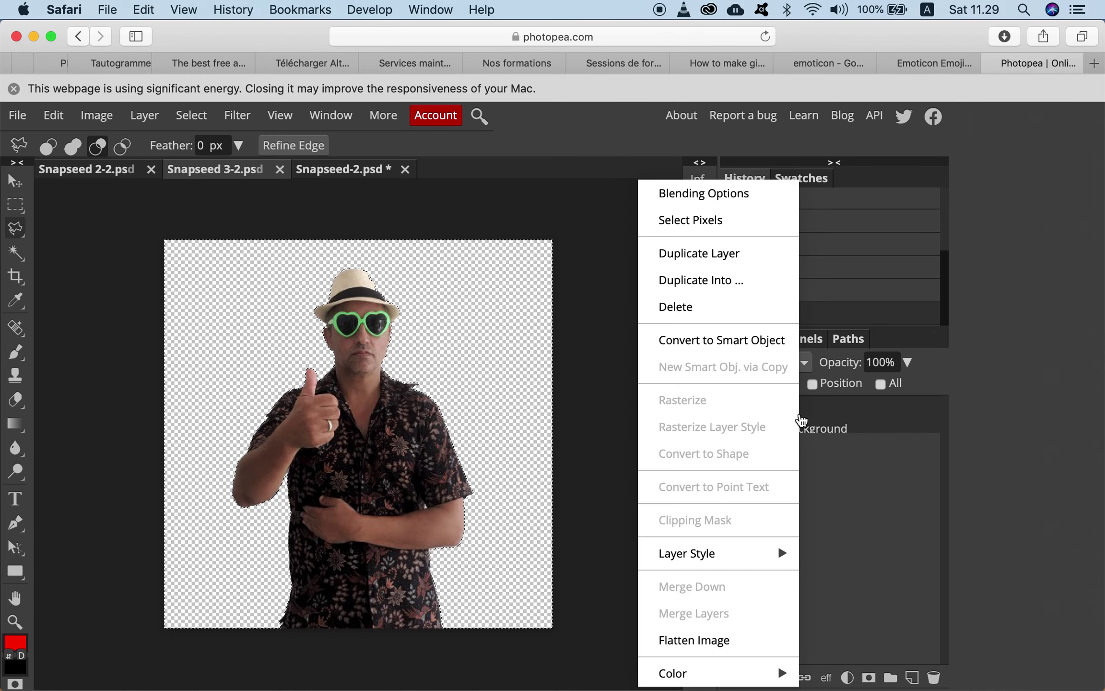
left_click(714, 283)
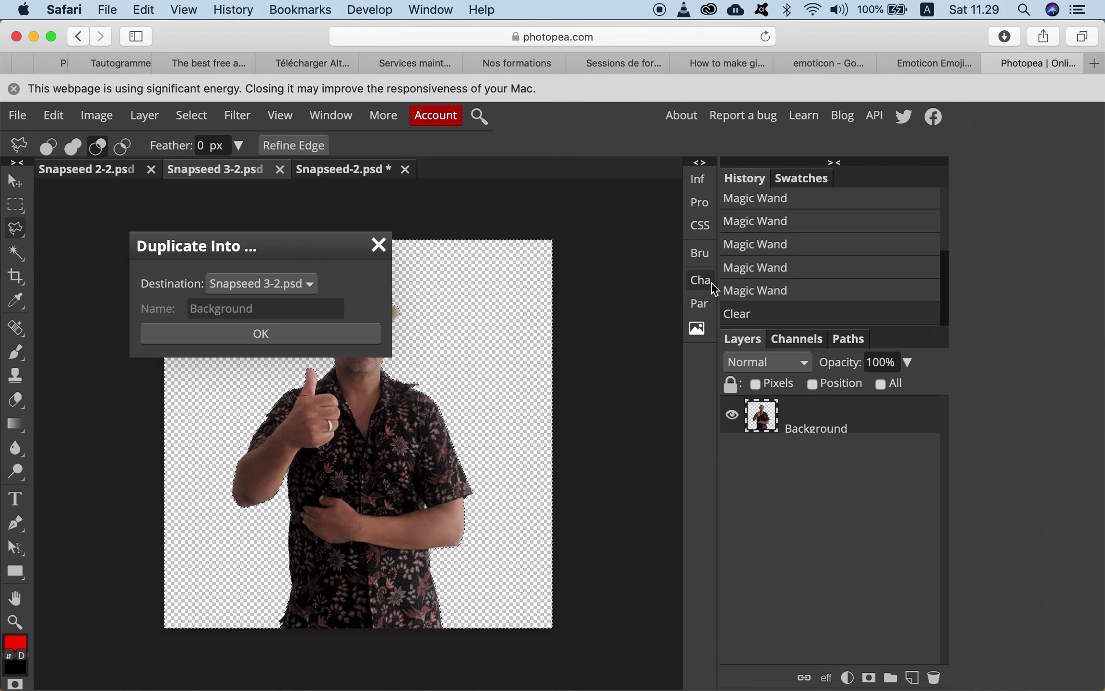
left_click(306, 286)
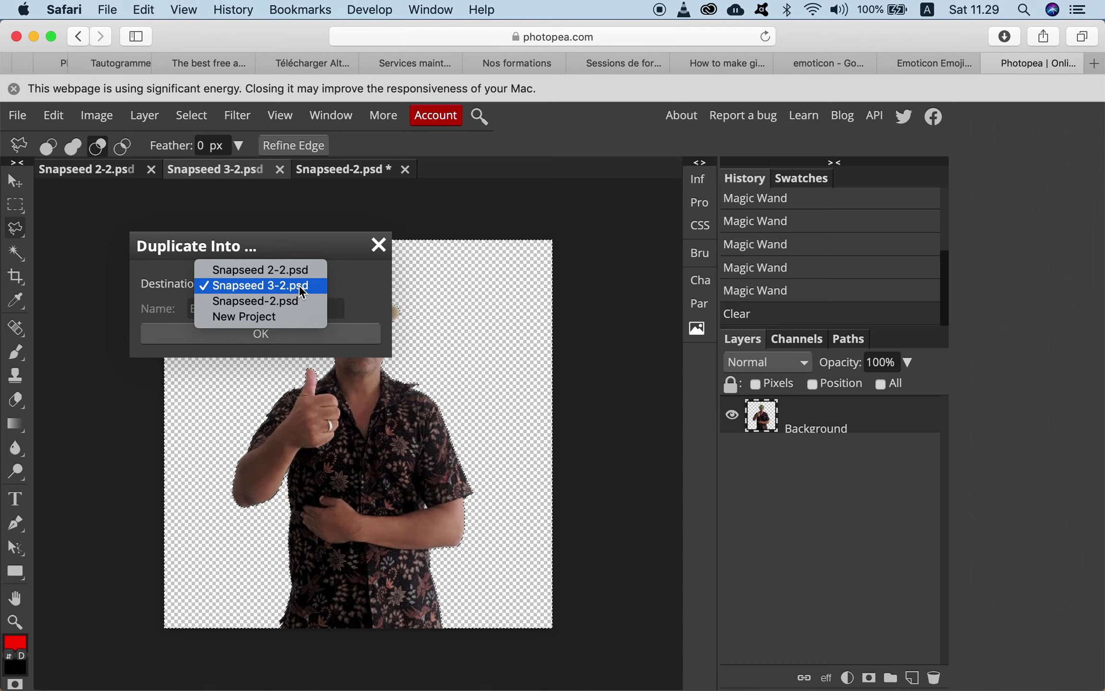
left_click(280, 302)
left_click(275, 338)
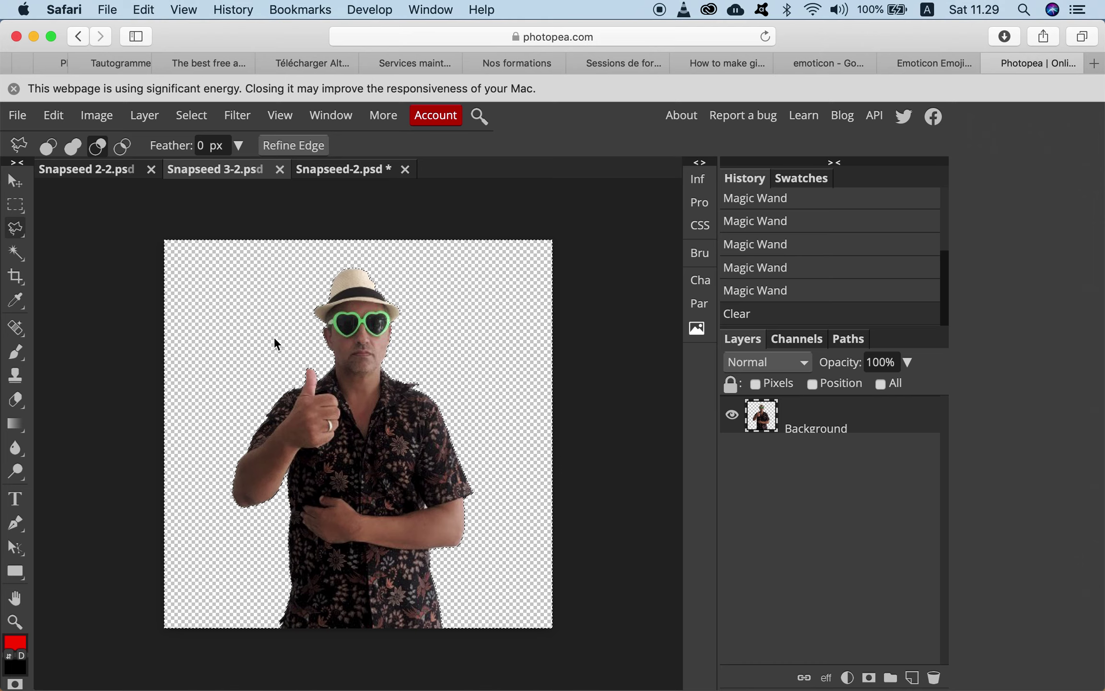
left_click(279, 170)
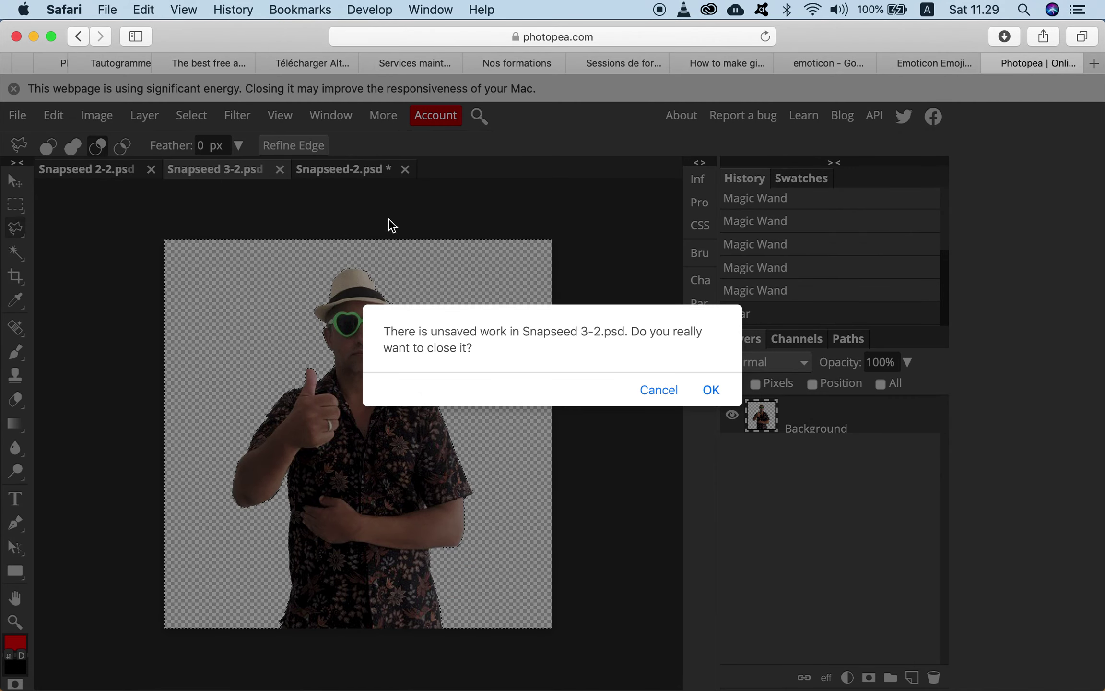
left_click(712, 391)
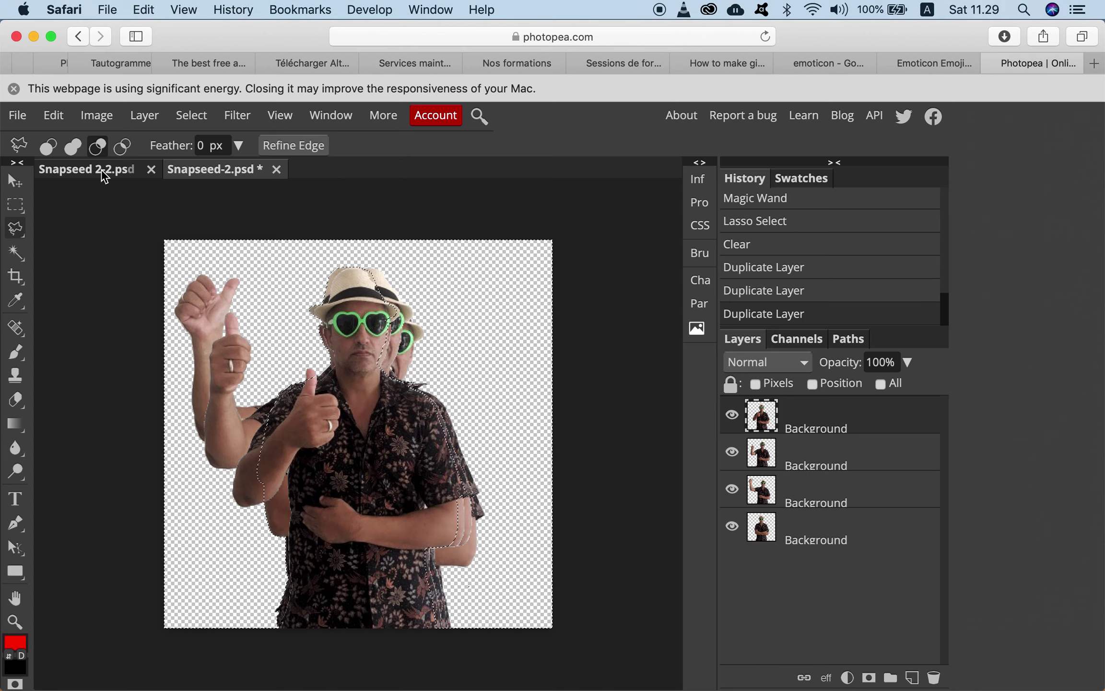
Duplicate the Background layer of Snapseed 2-2 into Snapseed-2.psd and close Snapseed 2-2 without saving.
left_click(104, 175)
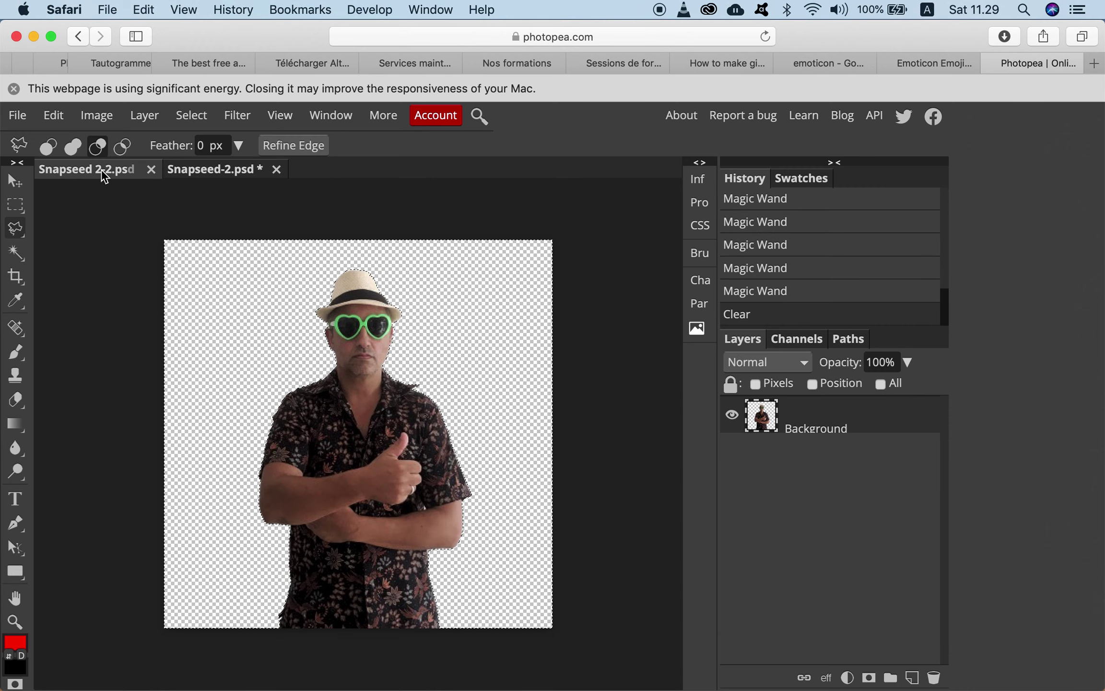
right_click(801, 418)
left_click(705, 283)
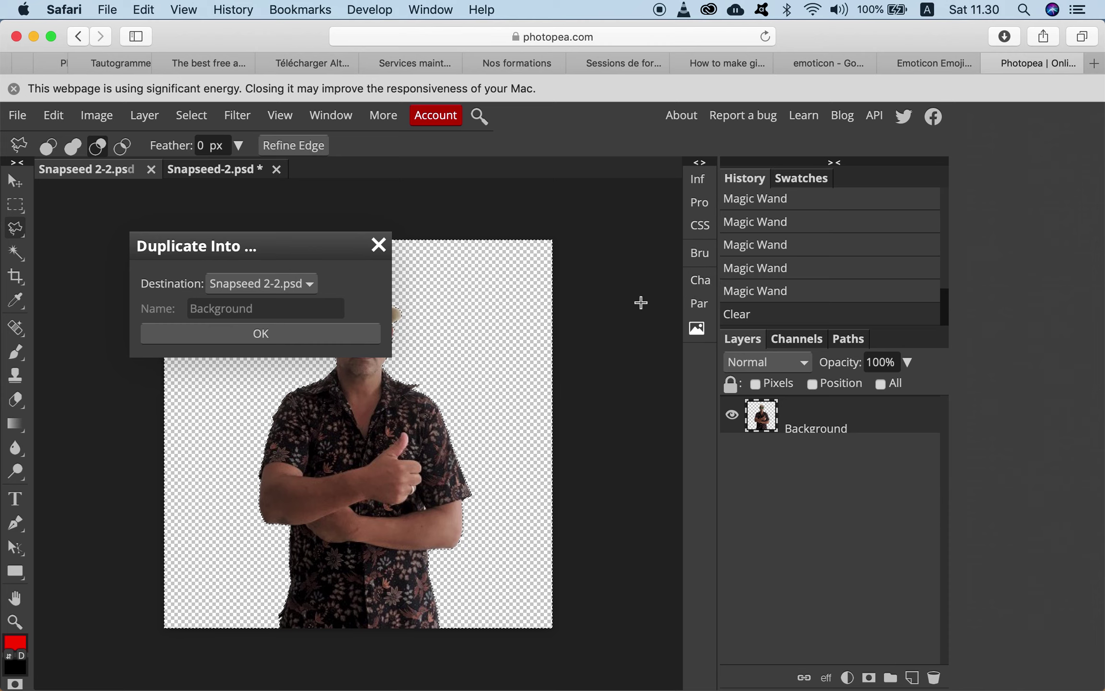
left_click(300, 287)
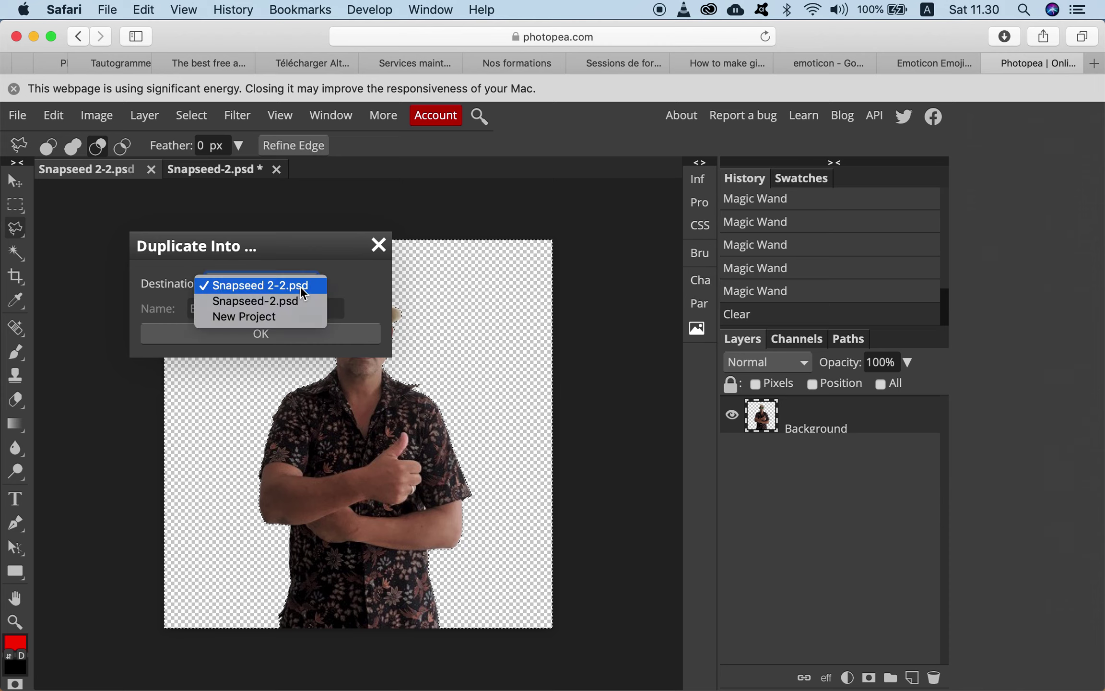
left_click(268, 301)
left_click(259, 342)
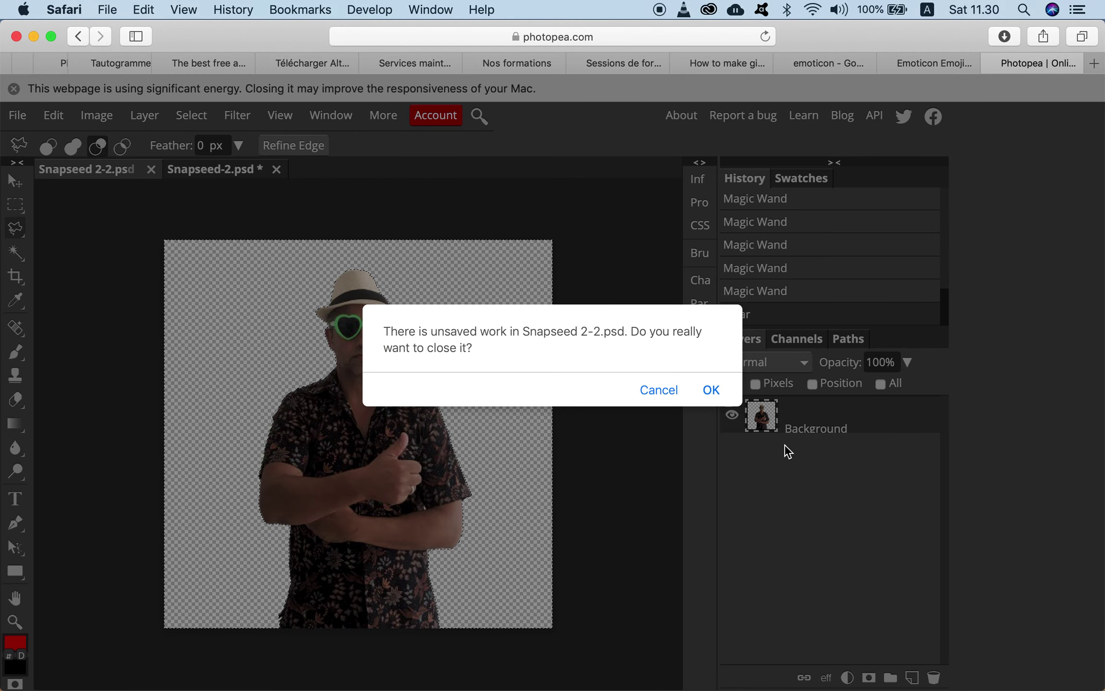
left_click(712, 389)
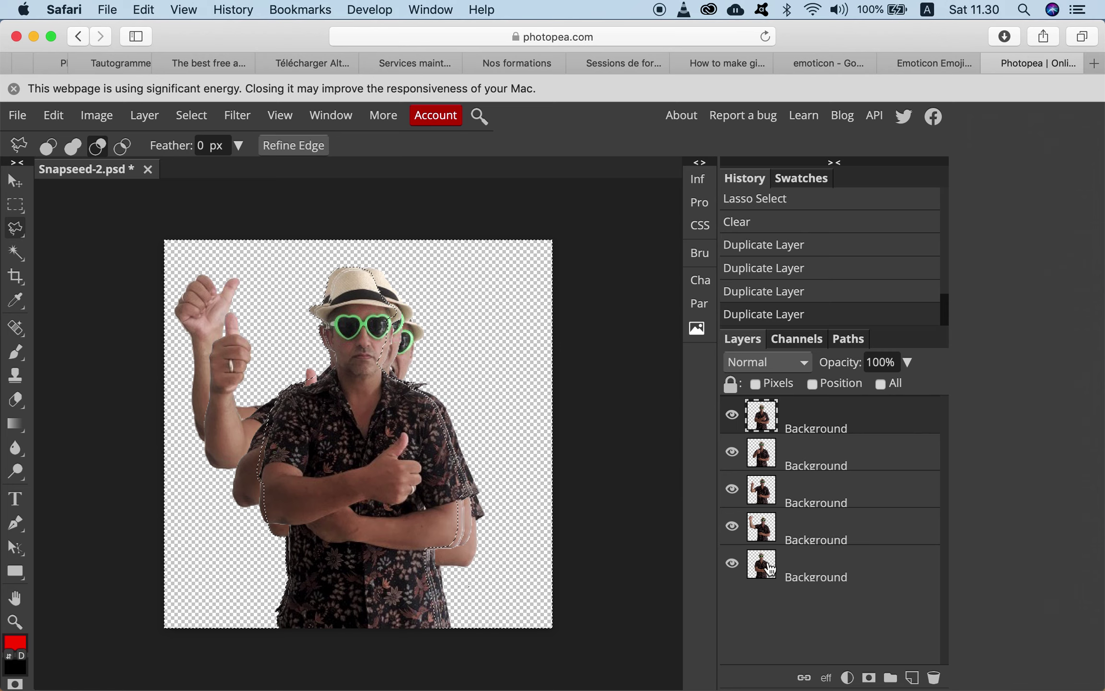
Move the layer with crossed arms and no thumb up from the end of the layer stack to its top.
left_click_drag(768, 551, 774, 408)
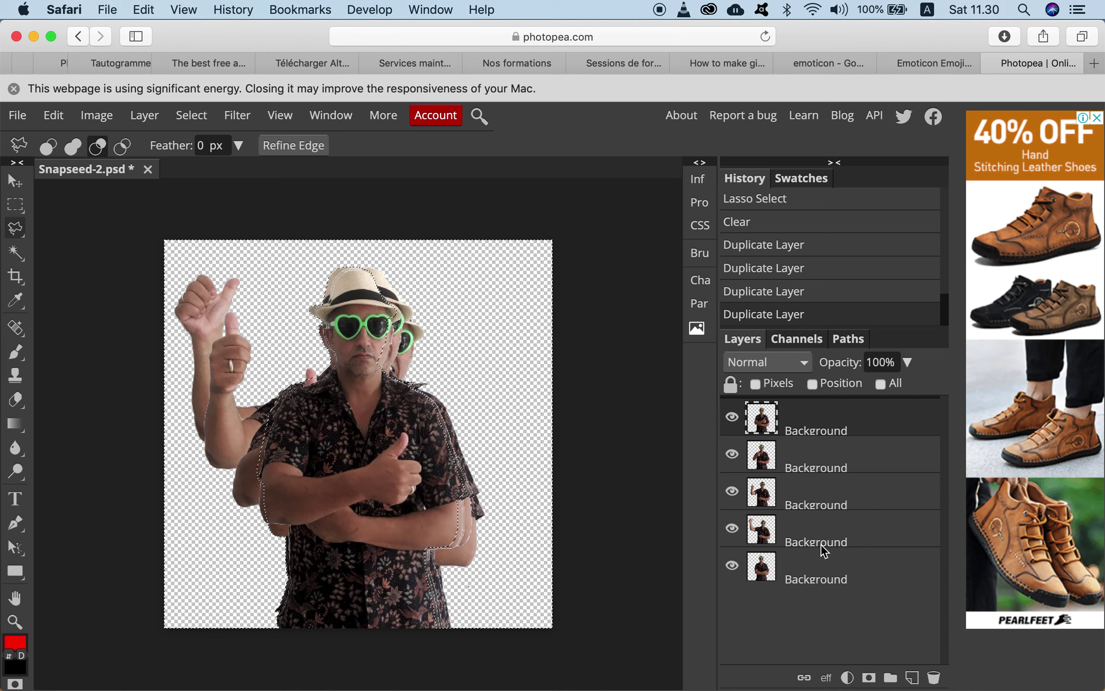
left_click(761, 571)
left_click_drag(761, 576, 760, 432)
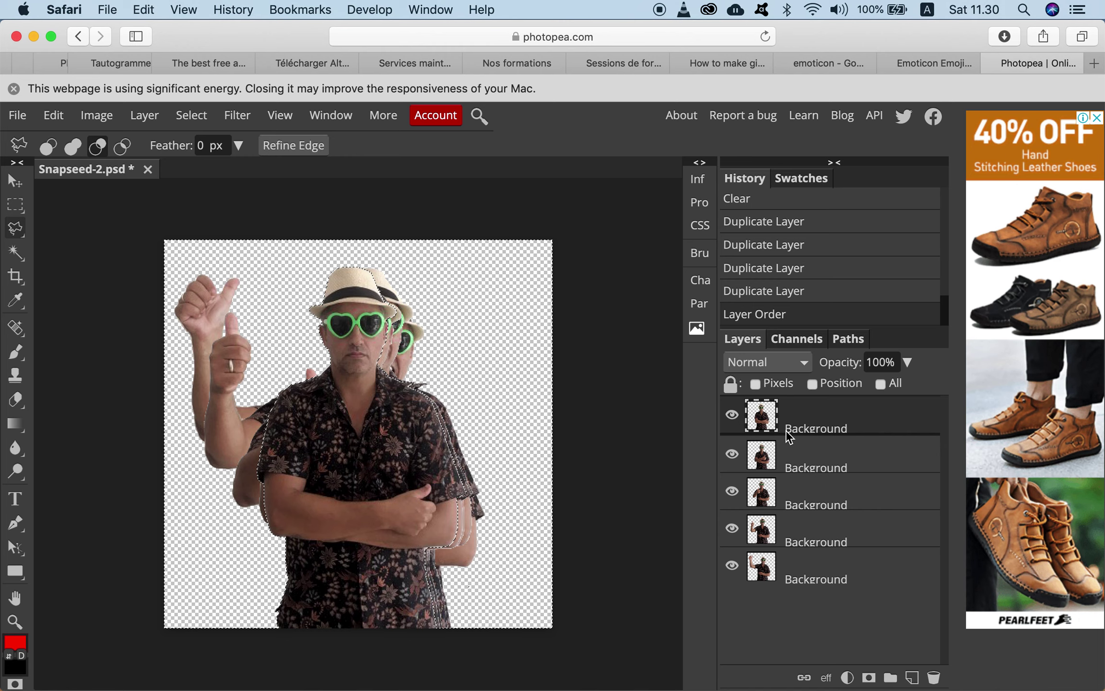
Rearrange the four thumbs-up layers beneath the crossed-arms layer by arm height, ending with the highest raised arm lowest in the stack.
left_click_drag(786, 430, 777, 473)
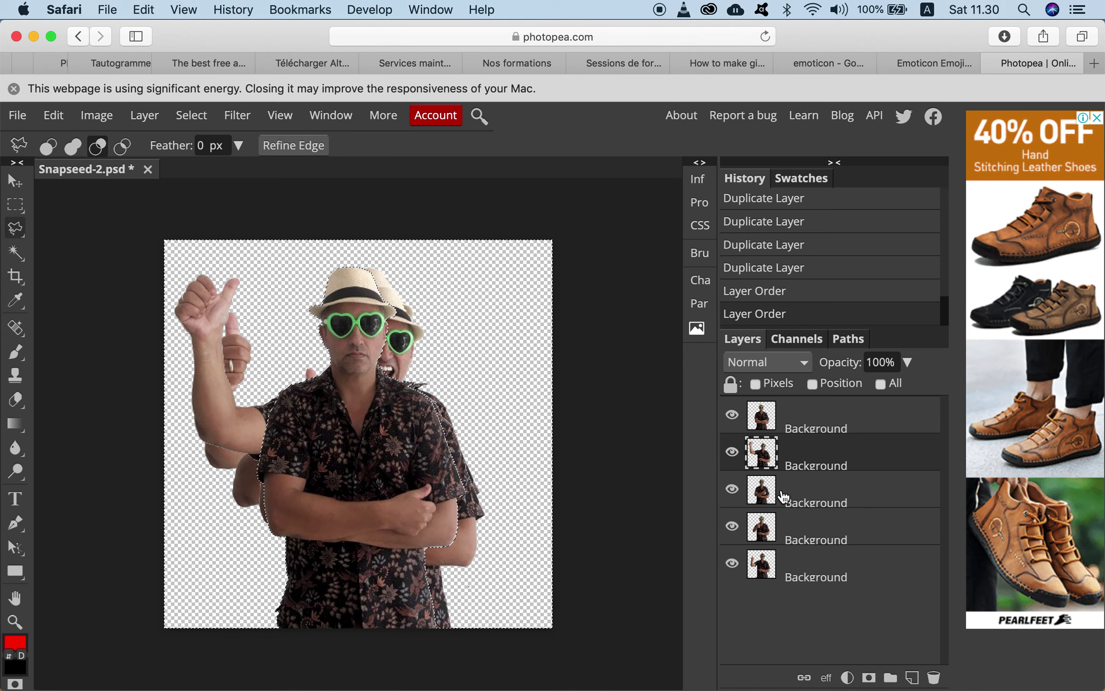
left_click_drag(781, 474, 782, 434)
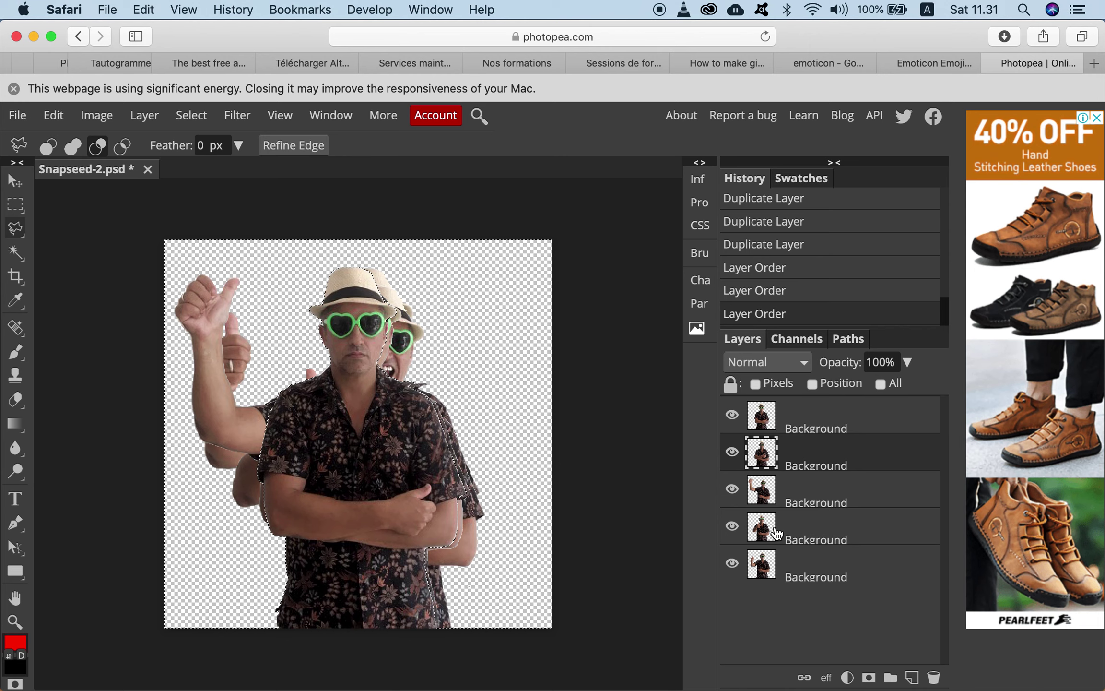
left_click_drag(770, 531, 773, 472)
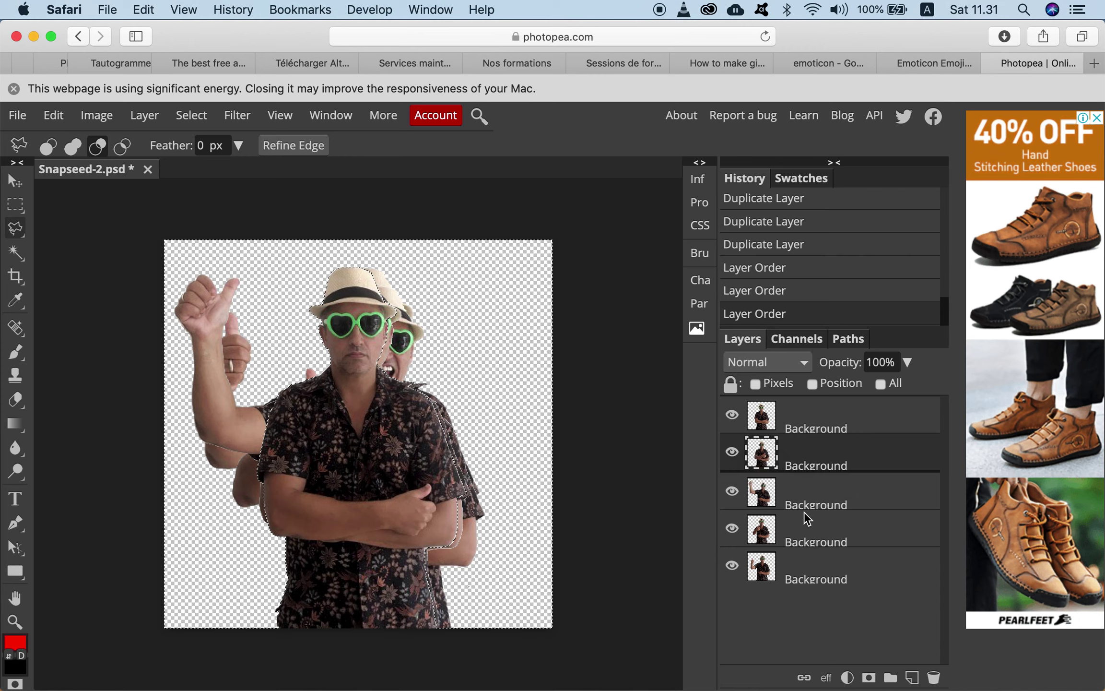
left_click_drag(806, 518, 801, 518)
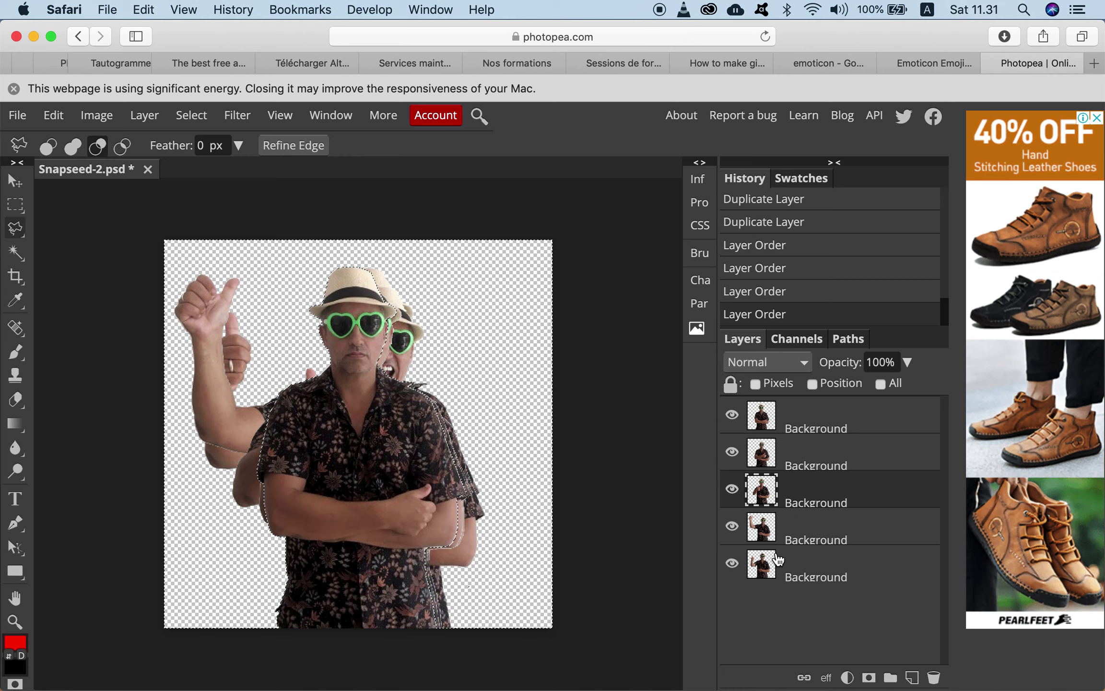
left_click_drag(775, 579, 781, 506)
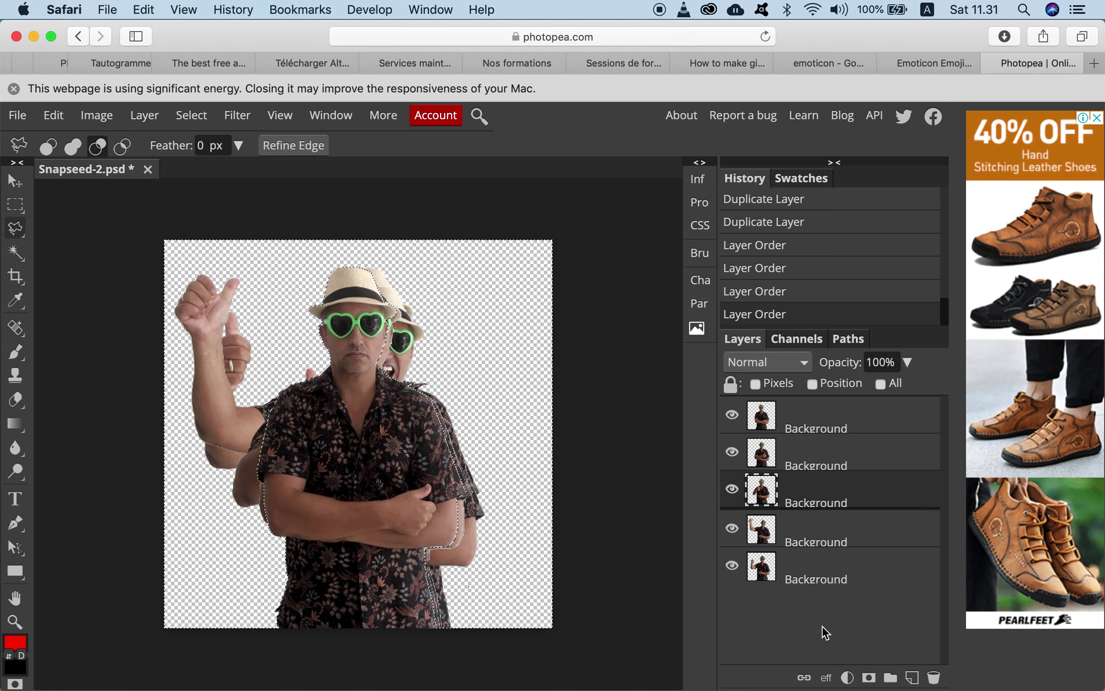
key("ctrl+bracketleft")
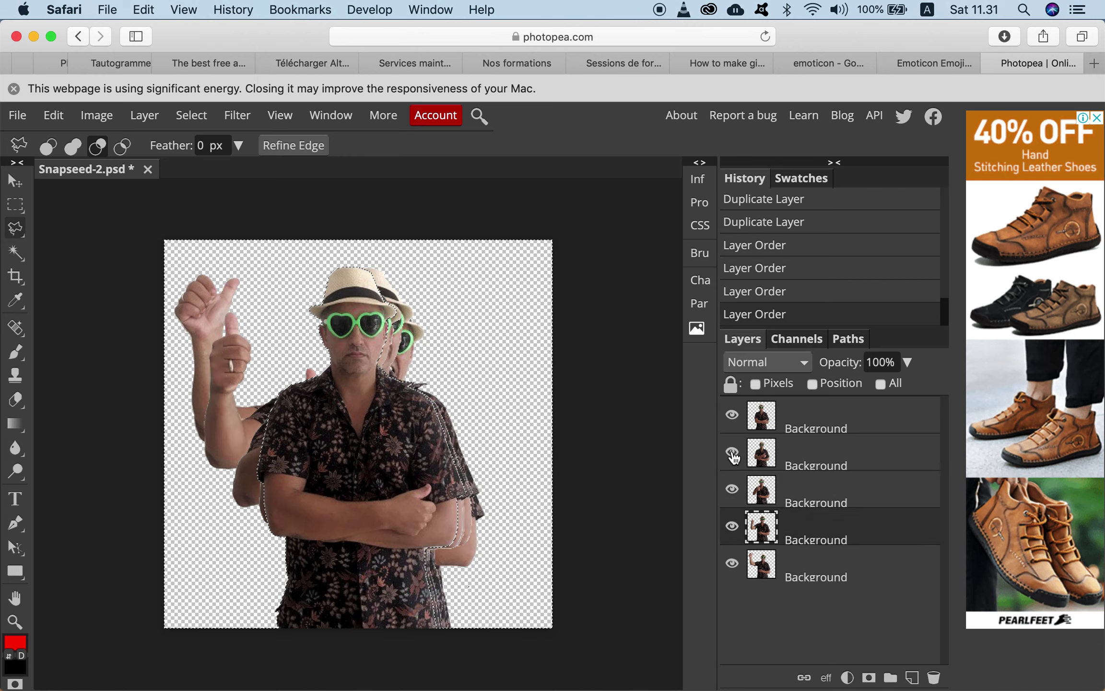
Hide the upper four layers, leaving only the lowest layer with the highest raised arm visible.
left_click(732, 488)
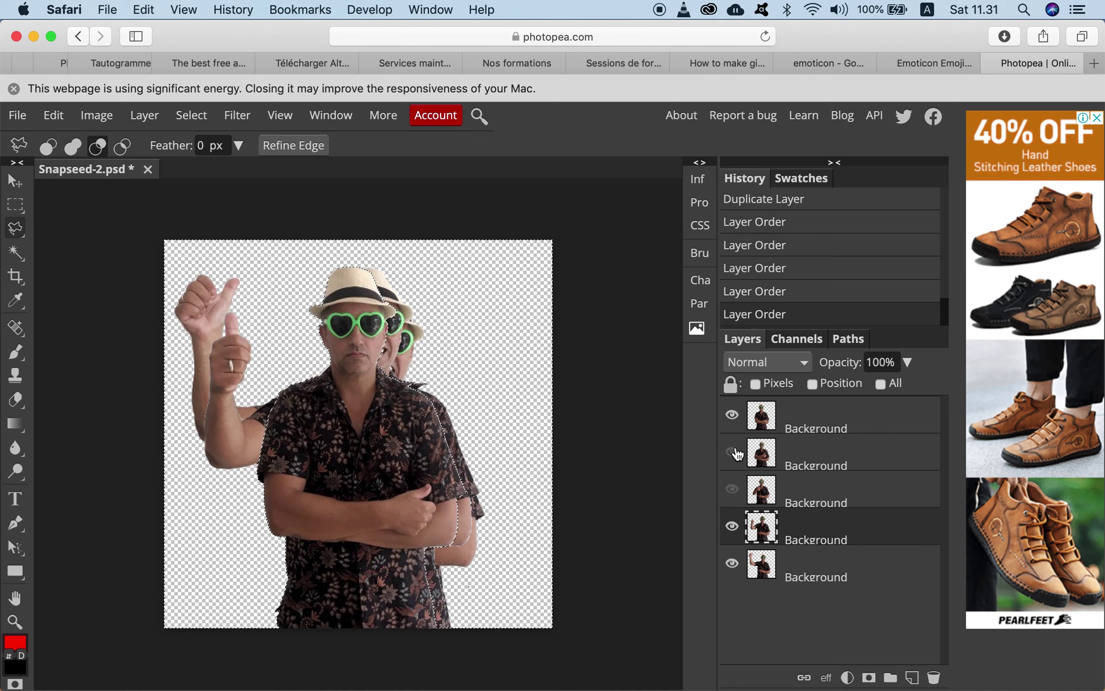
left_click(733, 490)
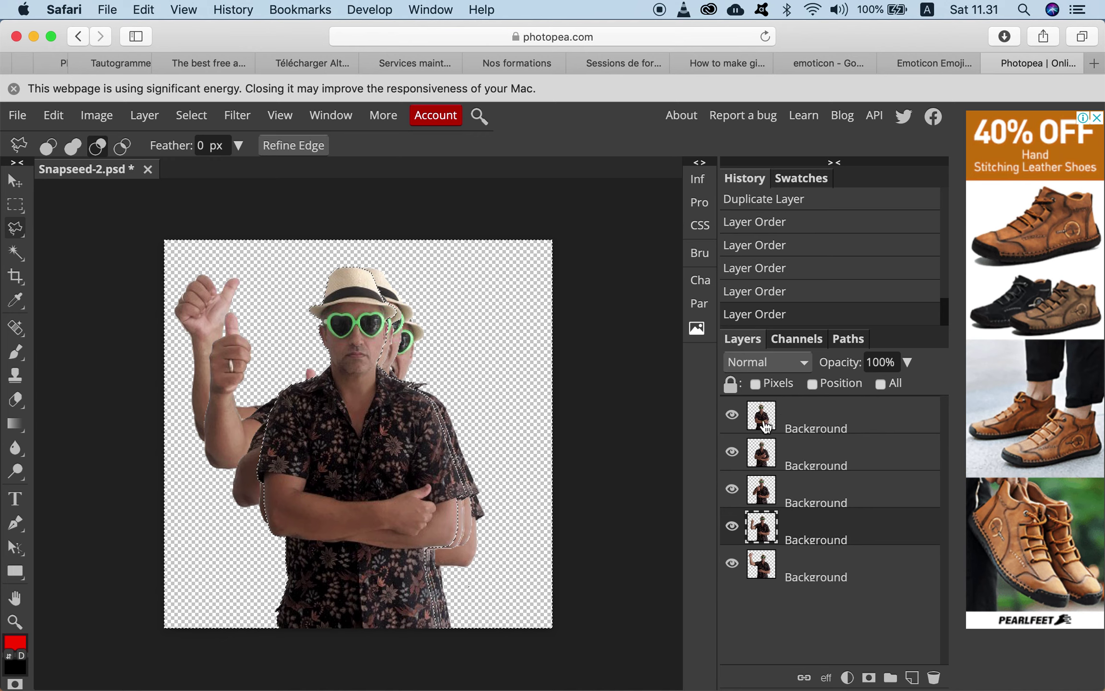
left_click(733, 416)
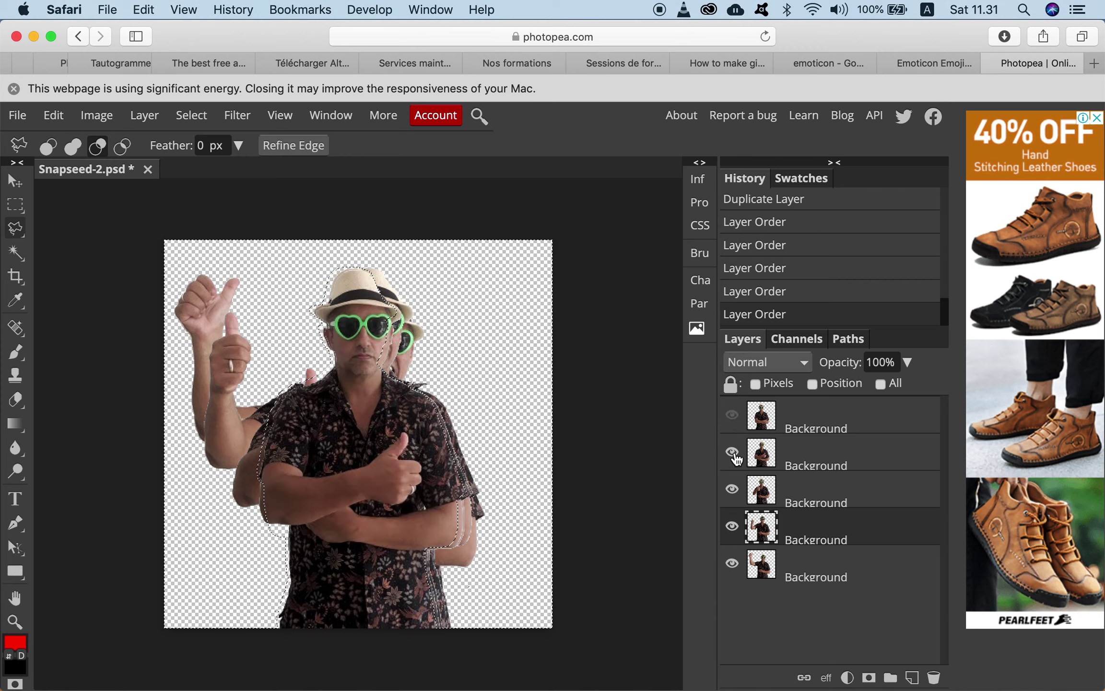
left_click(734, 490)
left_click(732, 526)
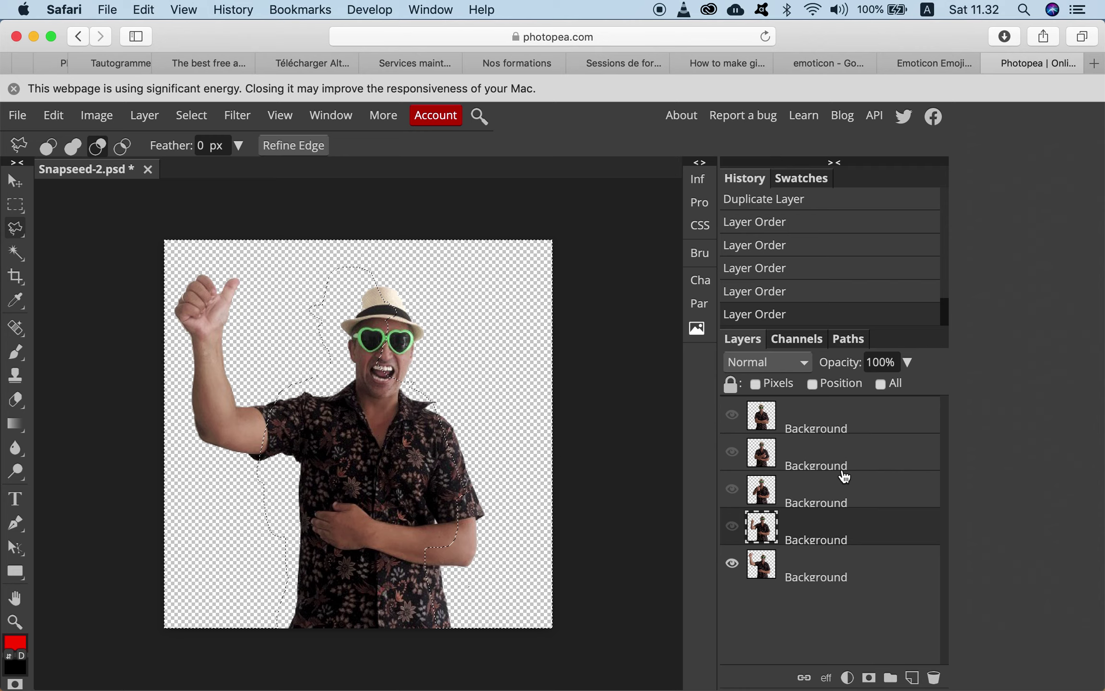
left_click(794, 460)
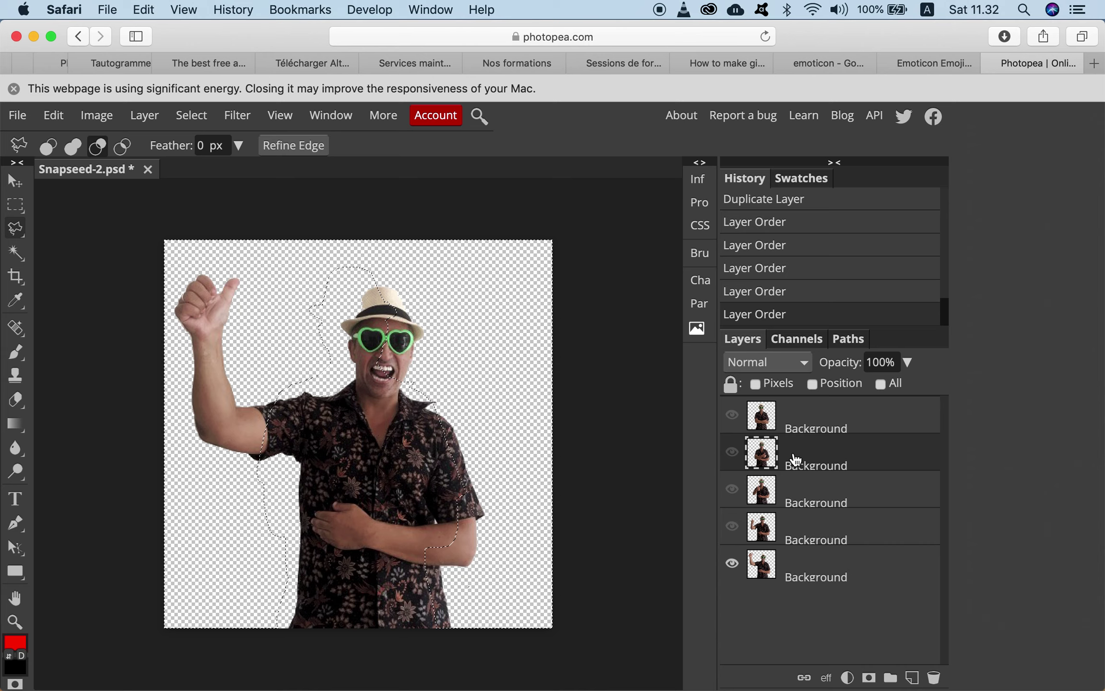
right_click(795, 460)
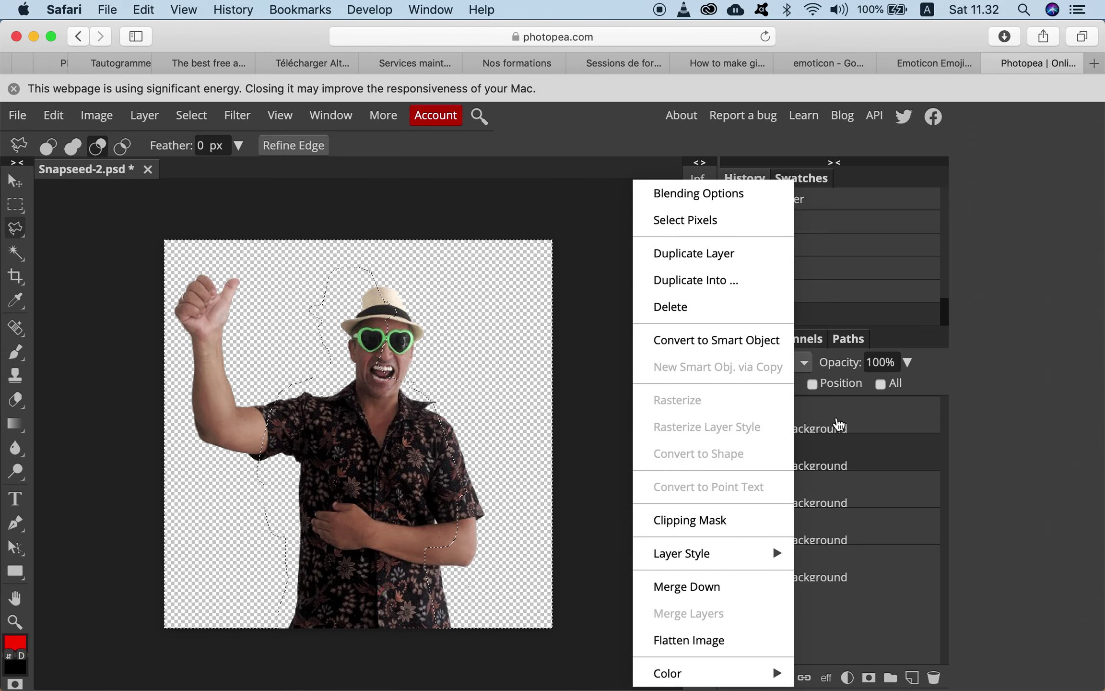
left_click(839, 430)
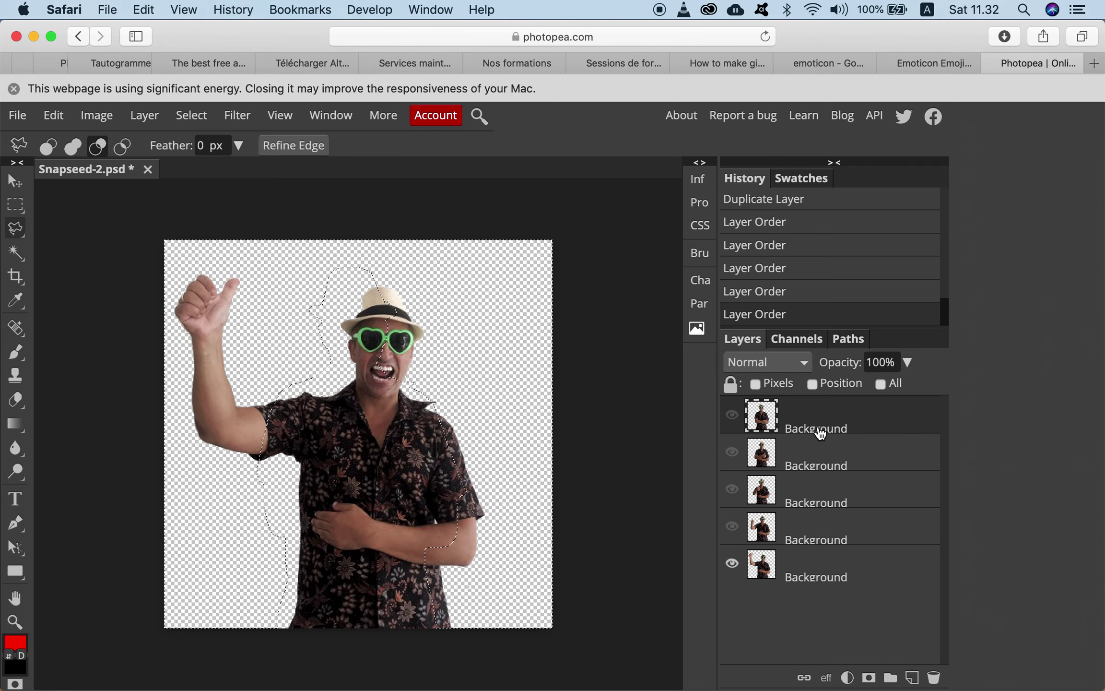
Rename the top layer _a_img1.200 and copy that name to the clipboard.
double_click(821, 428)
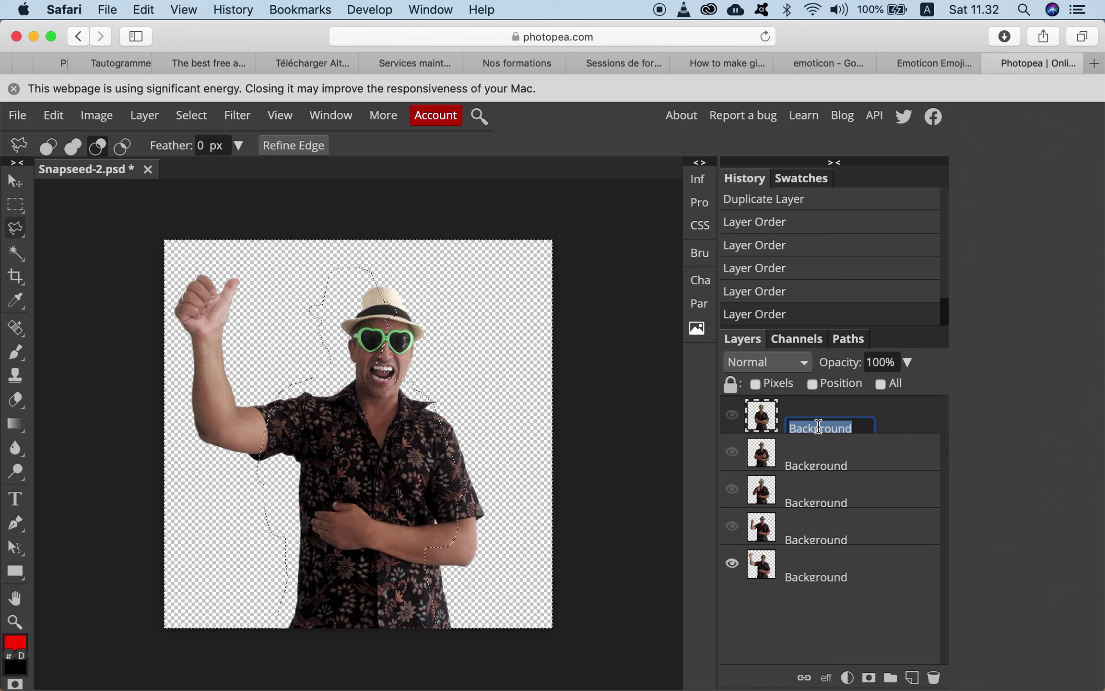
key("BackSpace")
type("_a_")
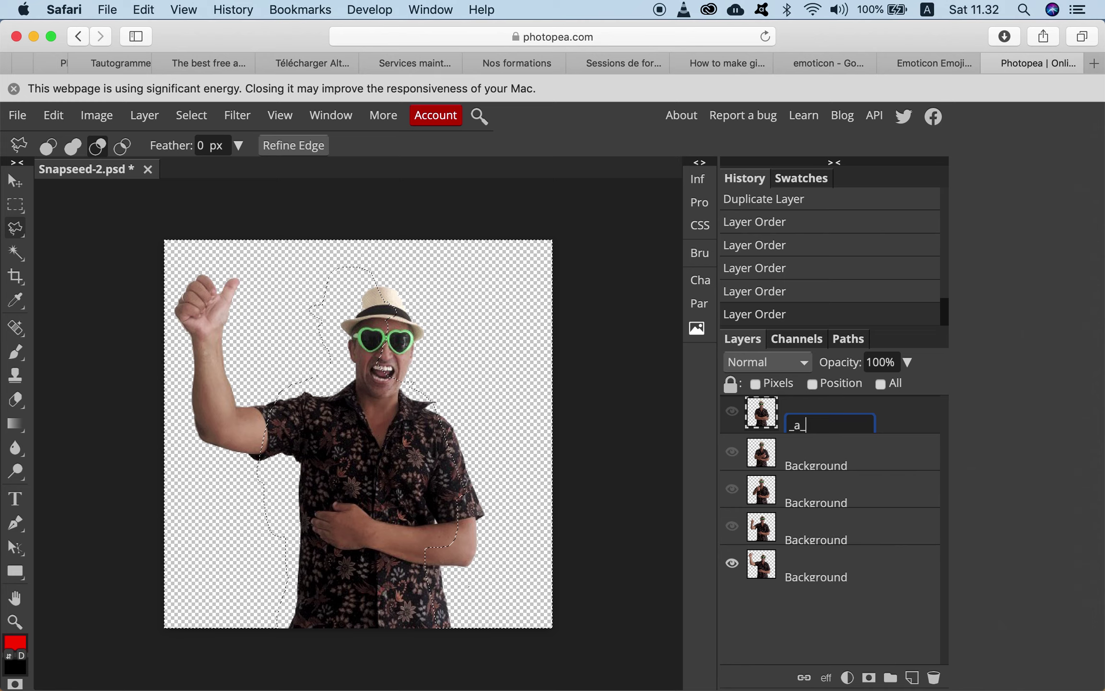
type("img1.200")
double_click(824, 423)
key("super+c")
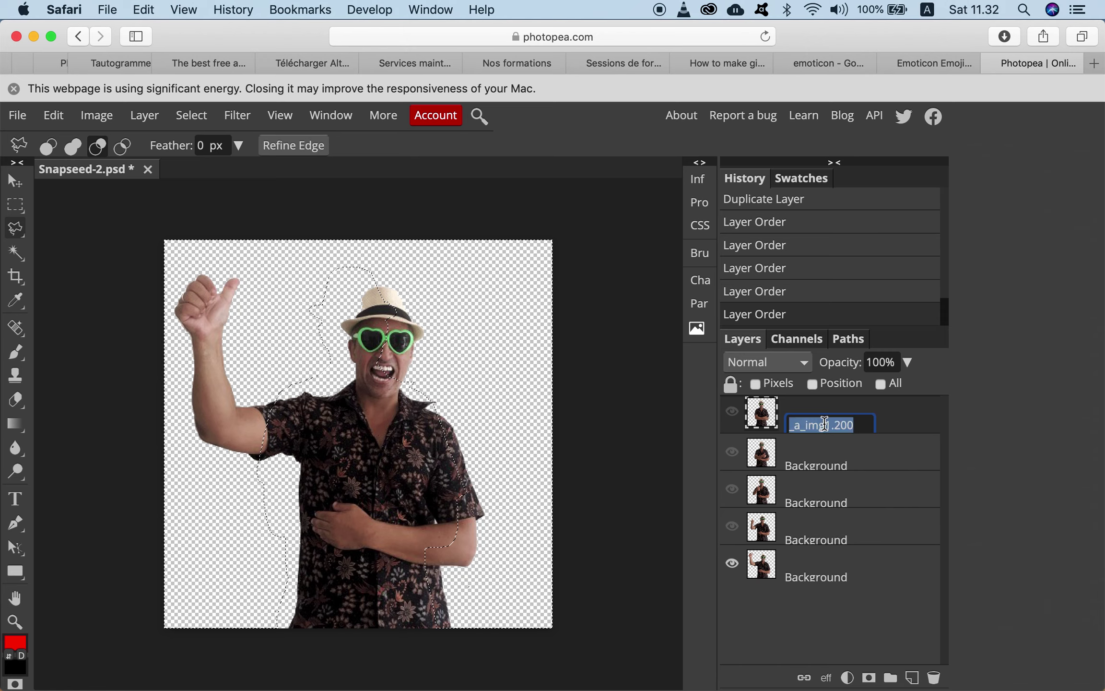
Rename the second layer from the top _a_img2.200, reusing the copied name.
double_click(835, 473)
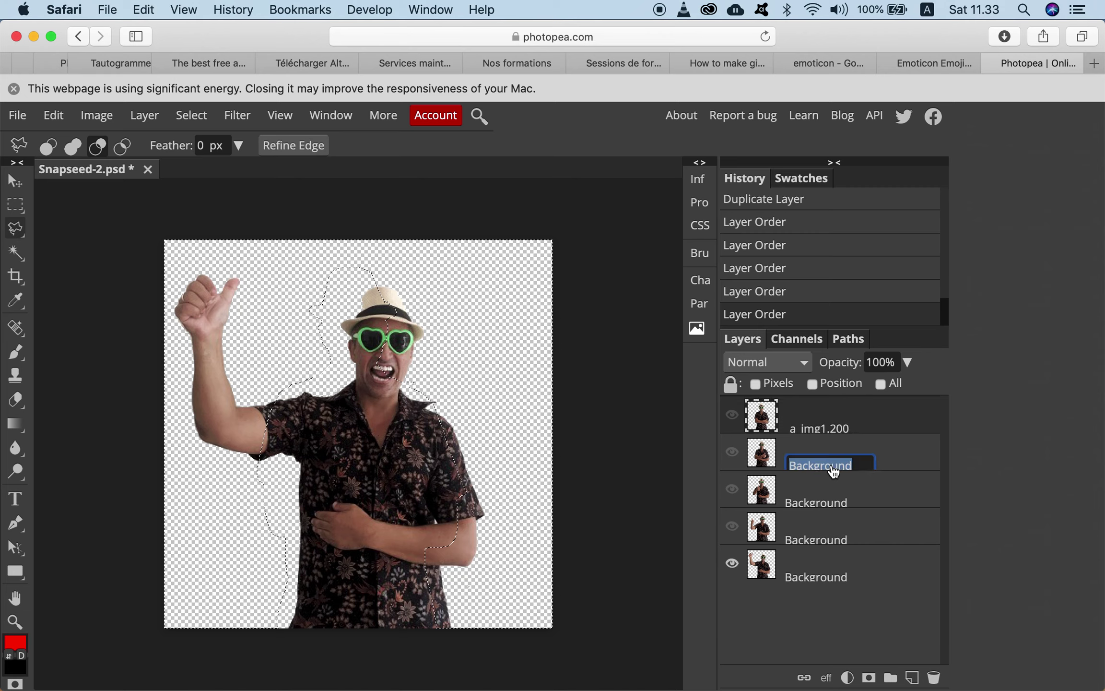
key("super+v")
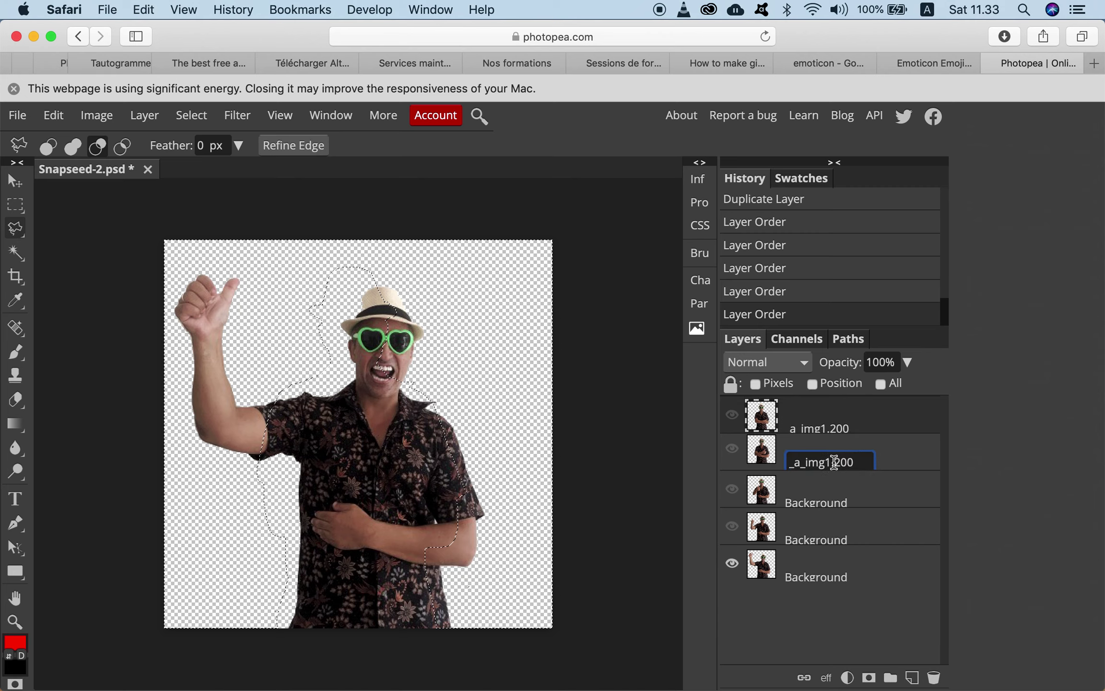
left_click(831, 463)
key("BackSpace")
key("BackSpace")
type("2")
Rename the third layer from the top _a_img3.200, reusing the copied name.
double_click(835, 505)
key("super+v")
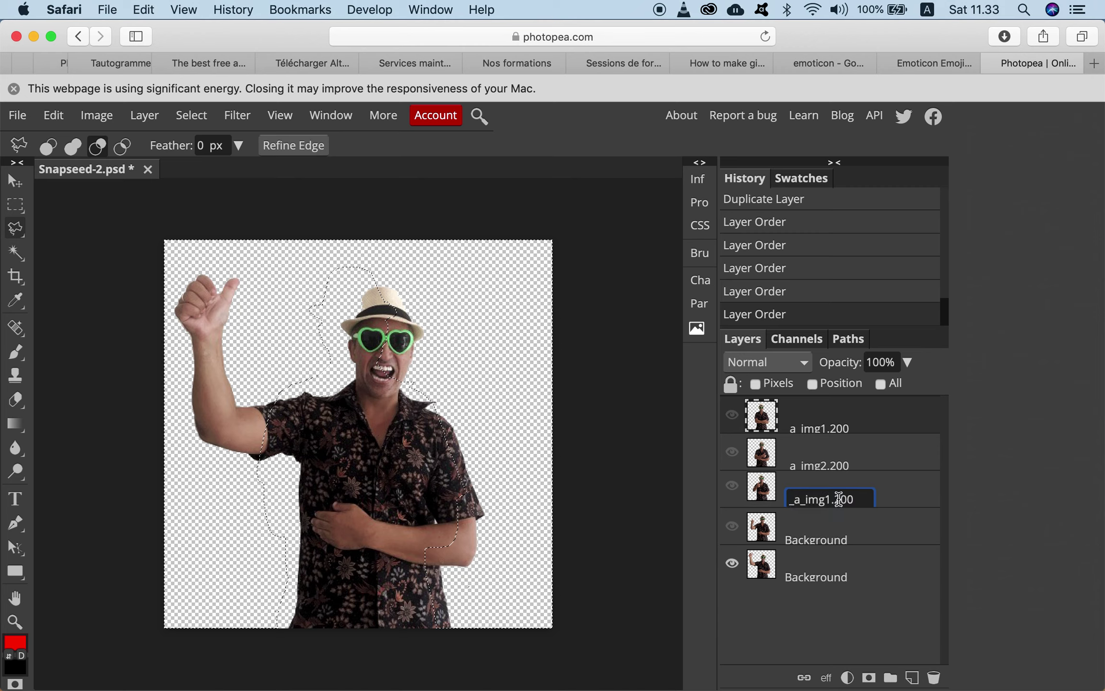
left_click(830, 500)
key("BackSpace")
type("3")
key("Return")
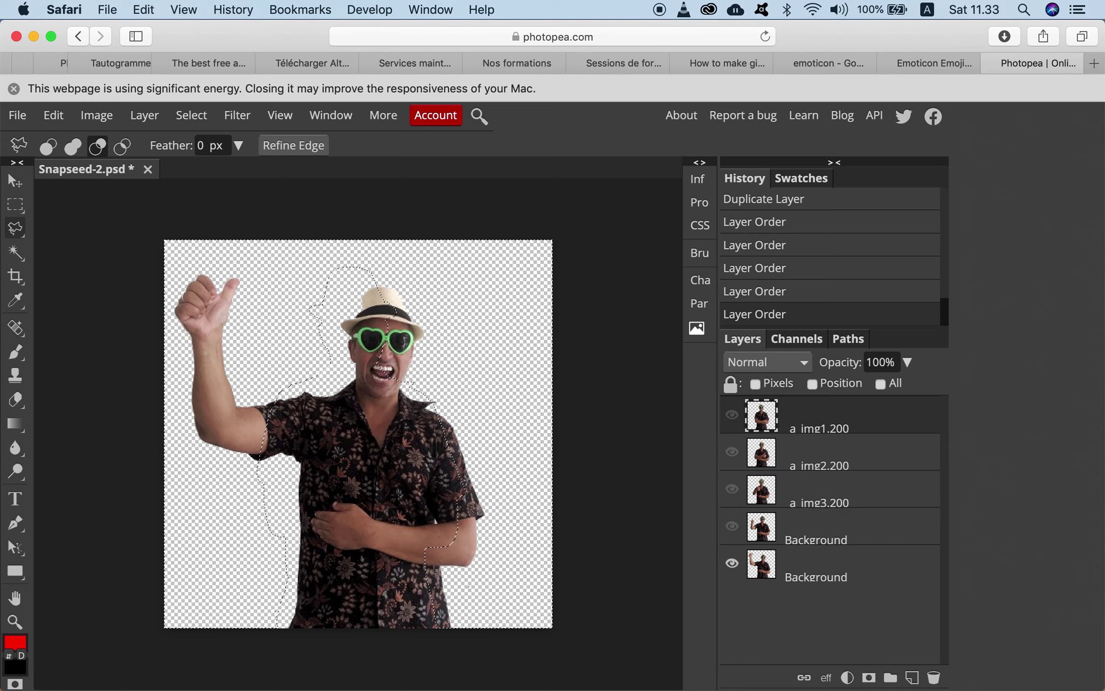
Rename the fourth layer from the top _a_img4.200, reusing the copied name.
double_click(833, 546)
key("ctrl+v")
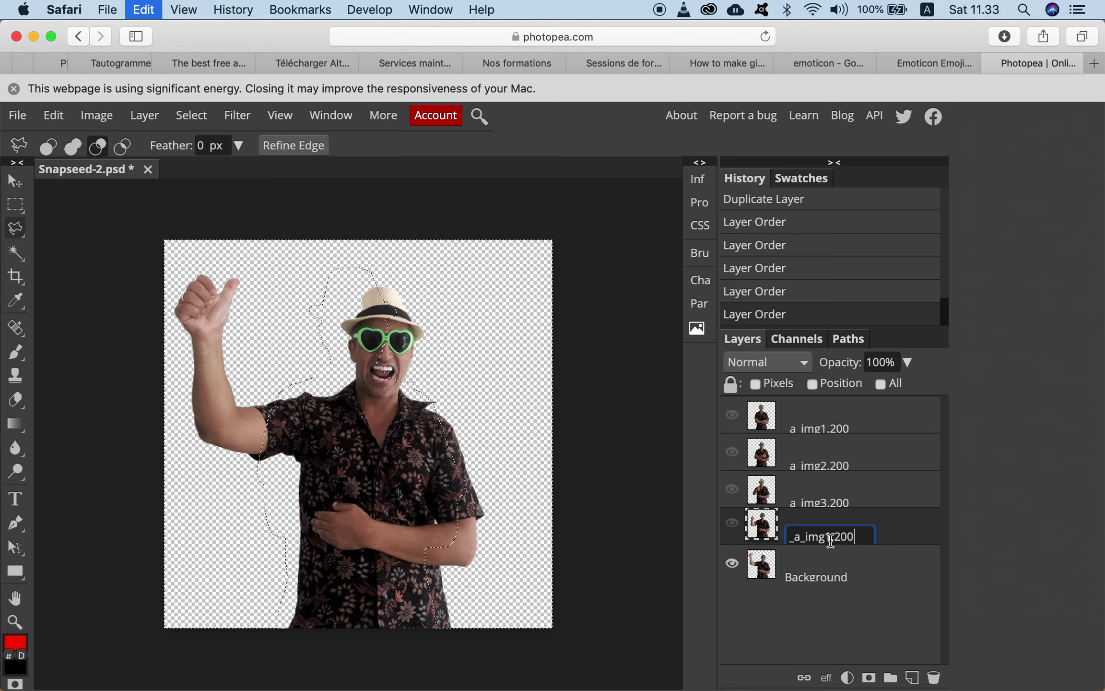
left_click(831, 537)
key("BackSpace")
type("4")
key("Return")
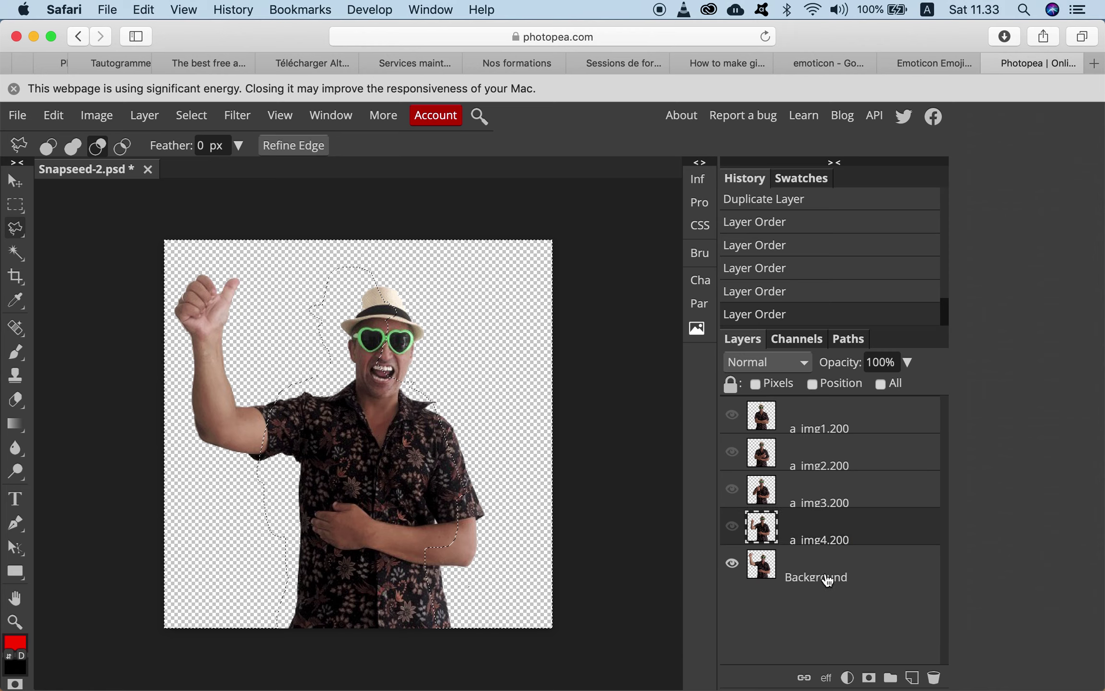
Rename the lowest layer _a_img5.200, reusing the copied name.
double_click(828, 581)
key("super+v")
left_click(826, 576)
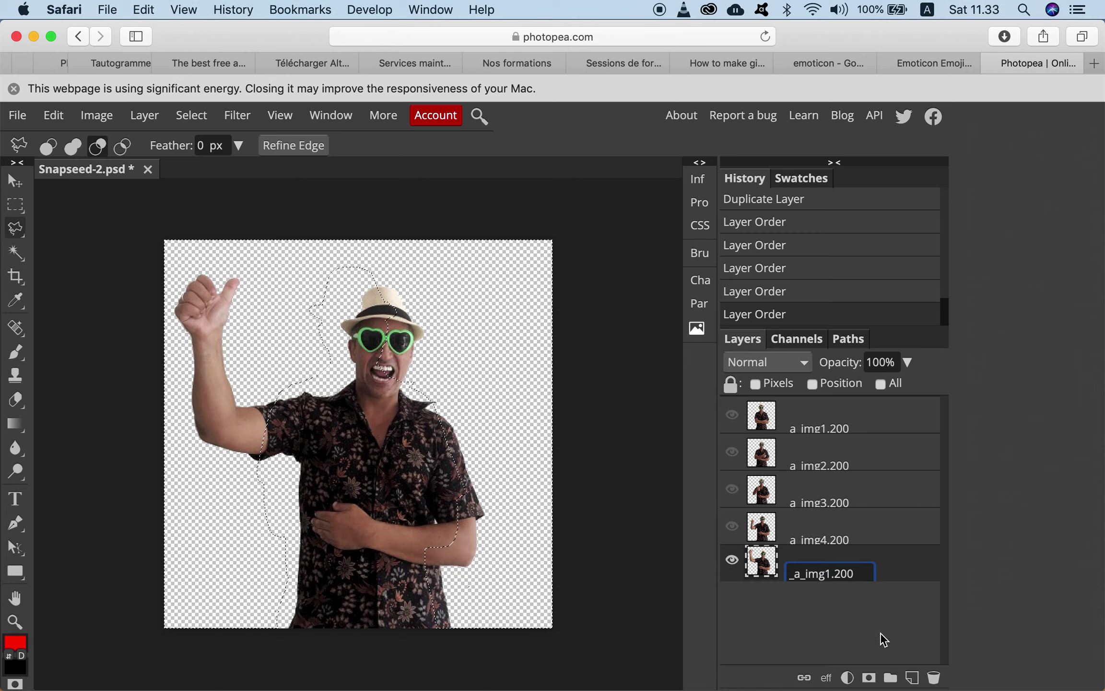
key("Delete")
type("5")
key("Return")
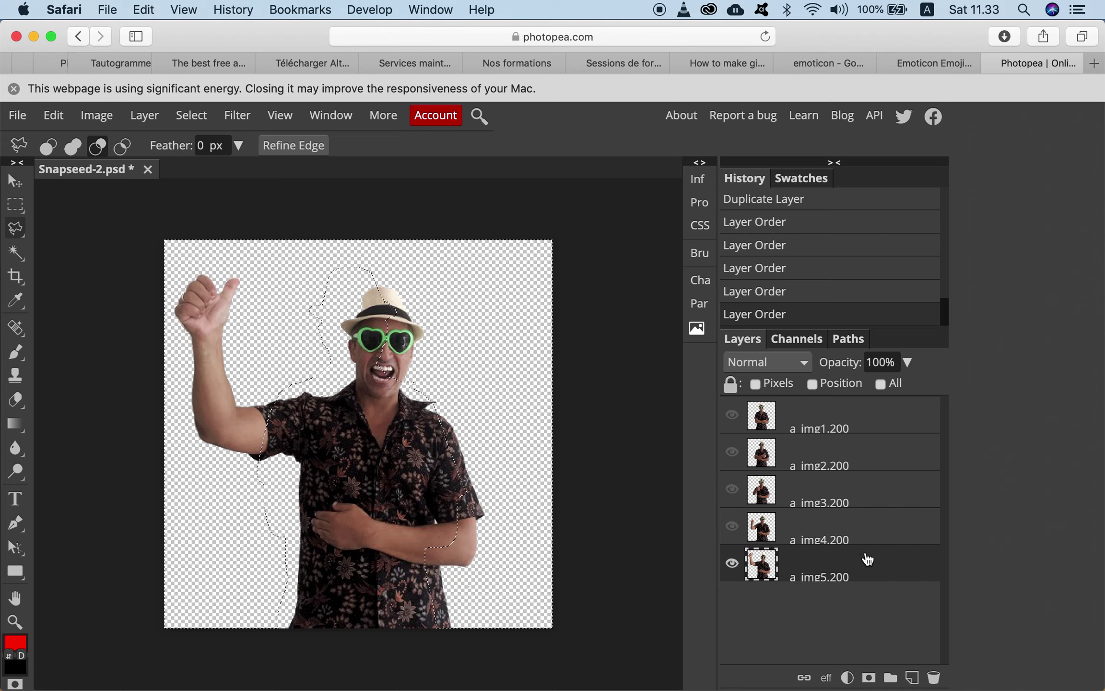
Duplicate the _a_img4.200 layer, placing the copy at the very bottom of the layer stack and making it visible.
left_click(837, 541)
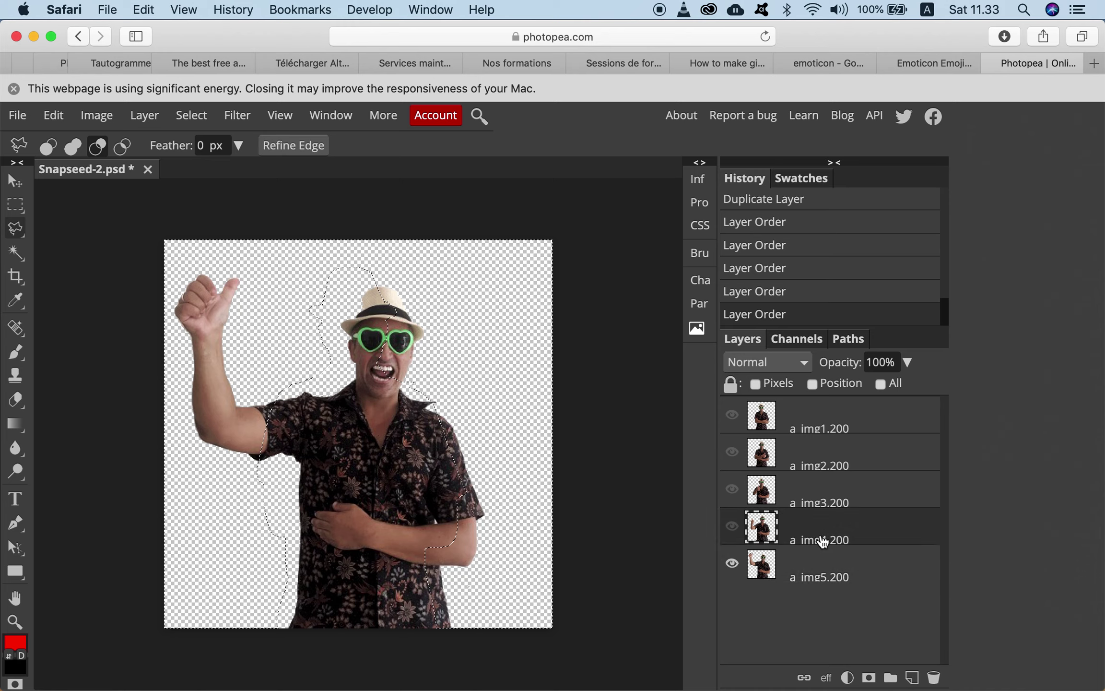
right_click(824, 536)
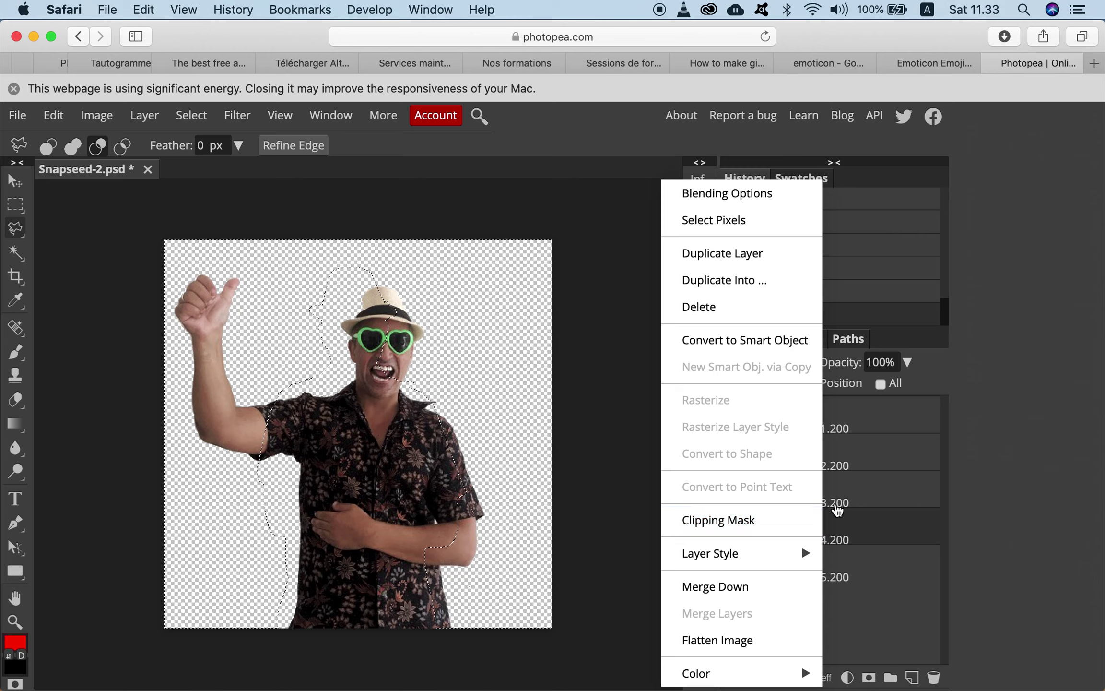
left_click(761, 256)
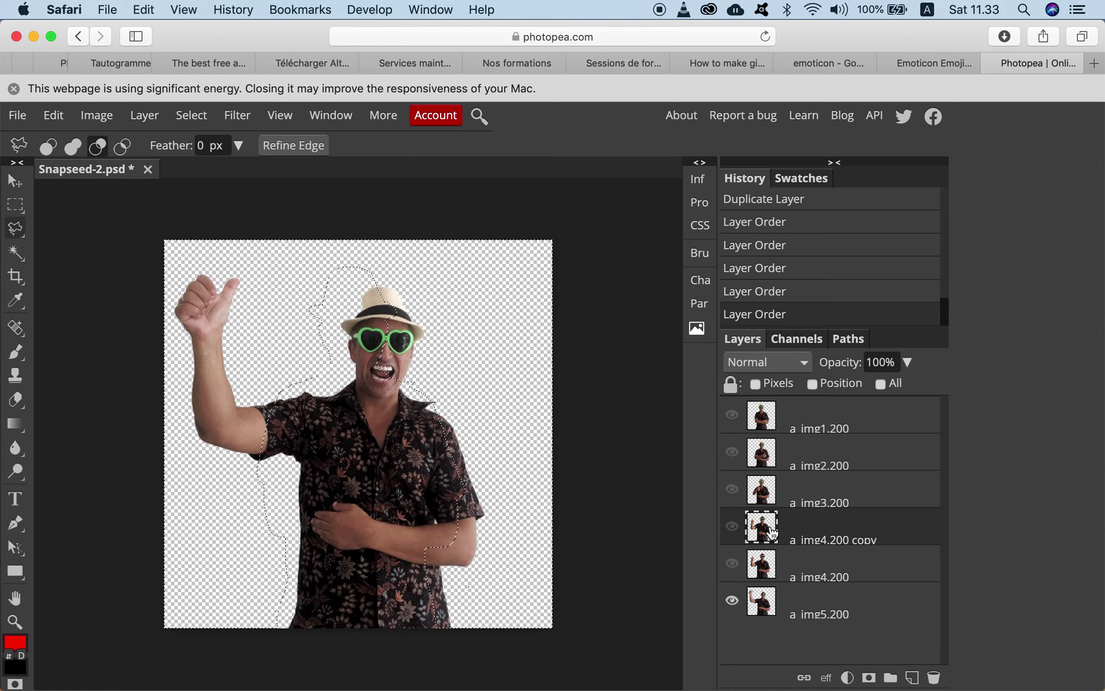
left_click_drag(782, 530, 788, 630)
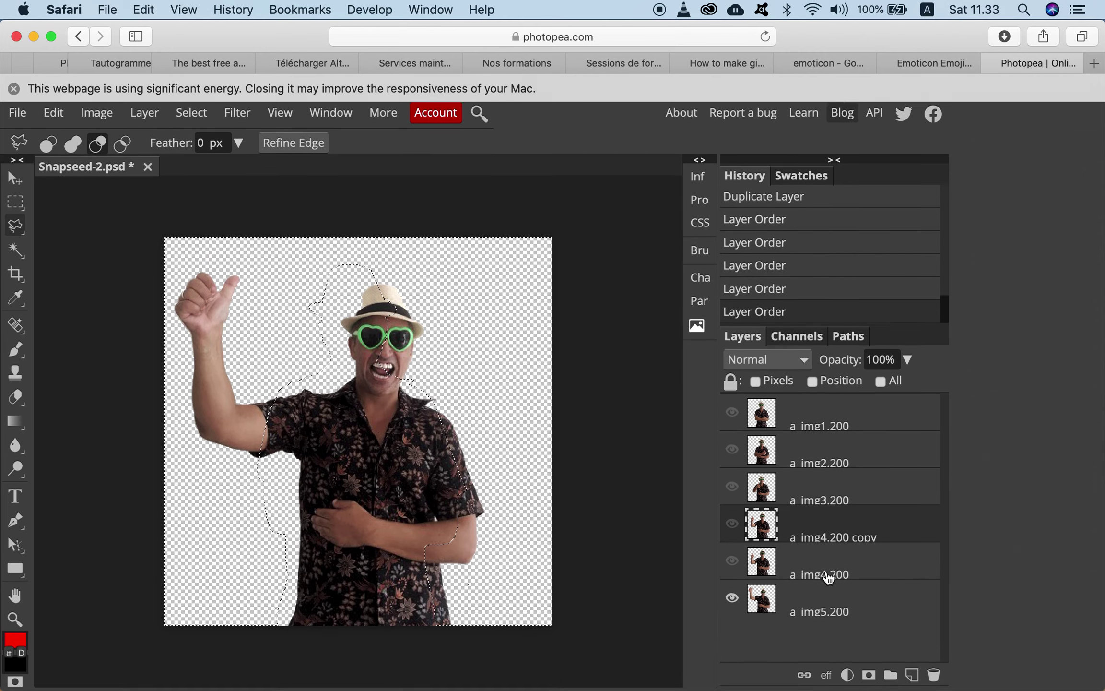
left_click_drag(817, 530, 822, 619)
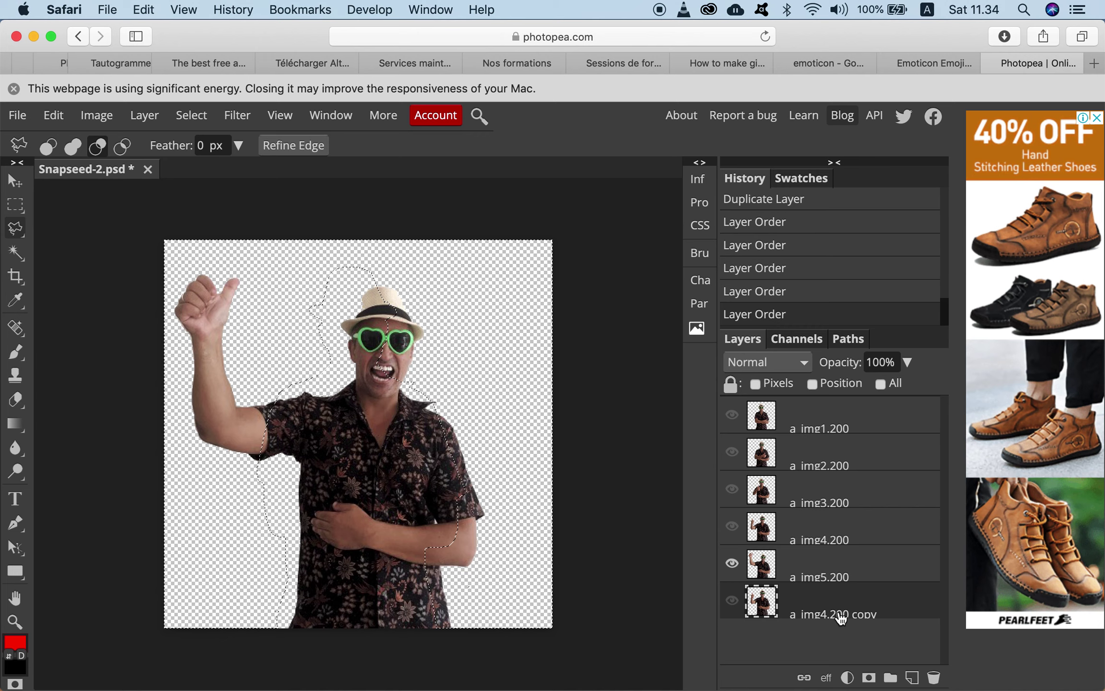
left_click(733, 605)
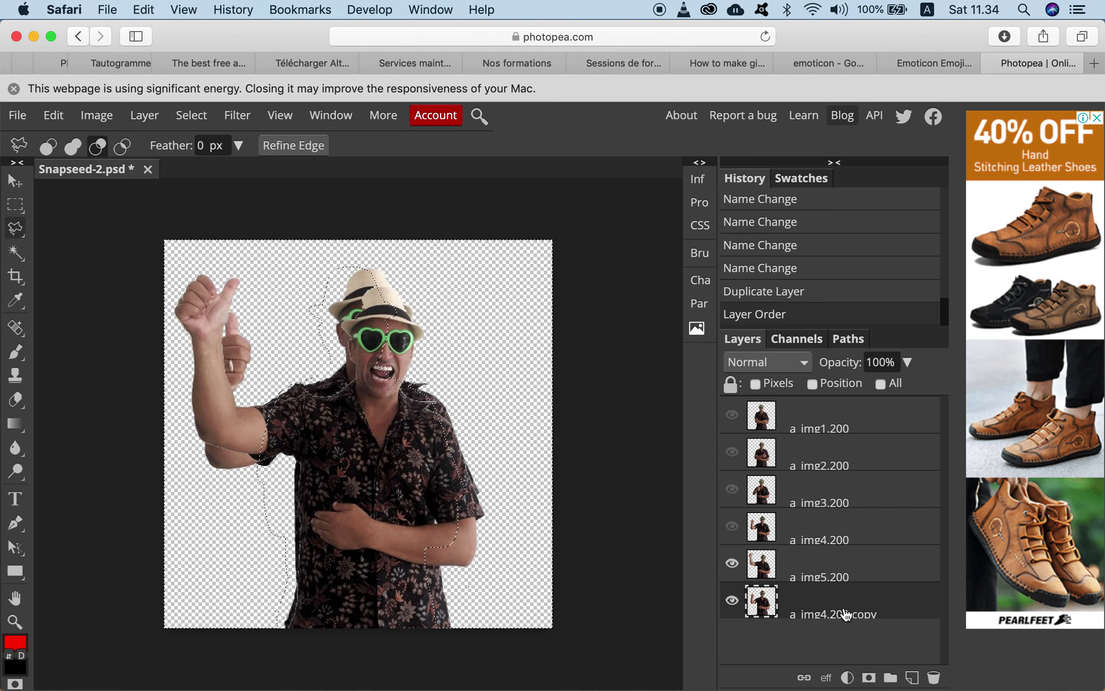
Rename the copy of _a_img4.200 at the bottom of the stack _a_img6.200.
double_click(821, 622)
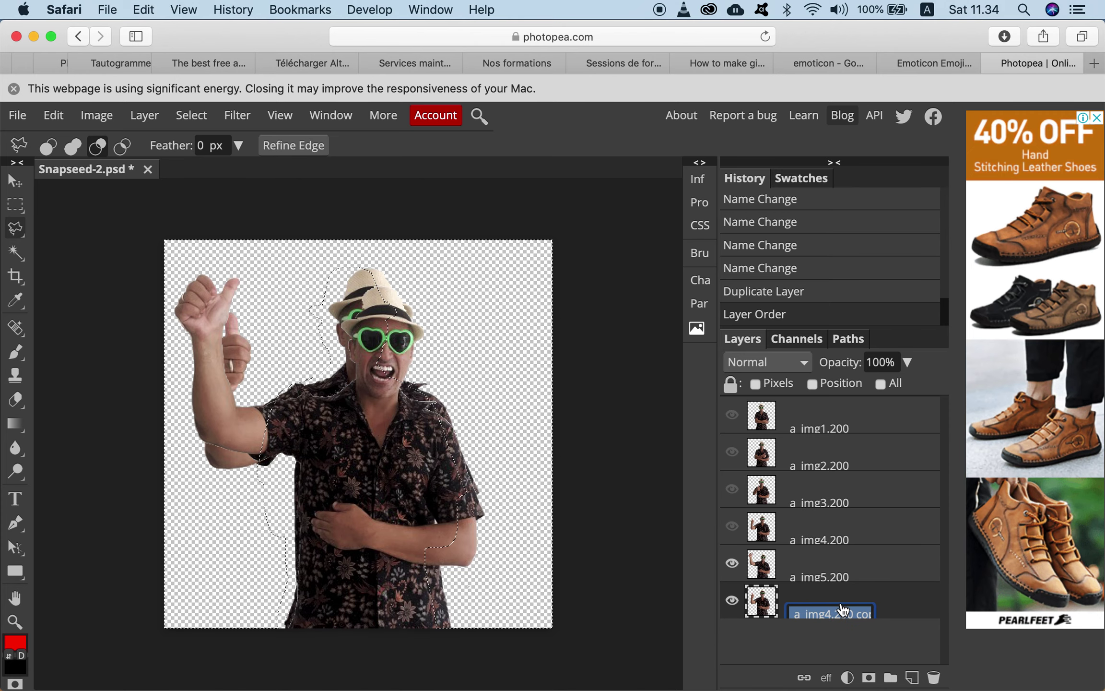
double_click(866, 614)
key("BackSpace")
key("BackSpace")
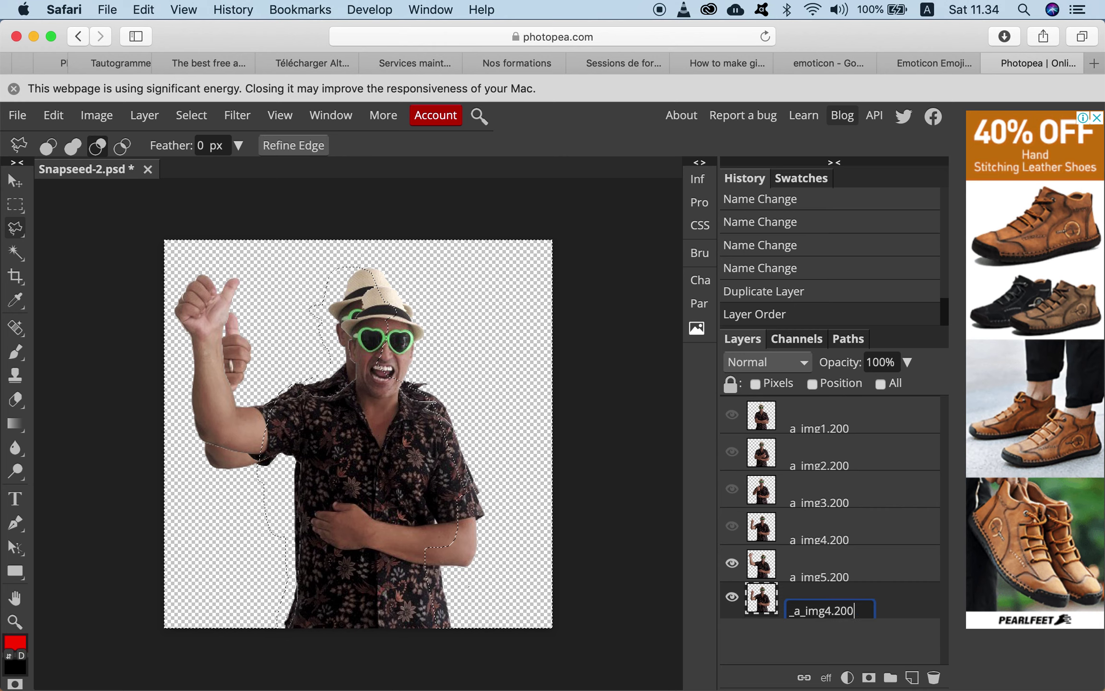
key("BackSpace")
key("BackSpace")
type("6.")
key("Return")
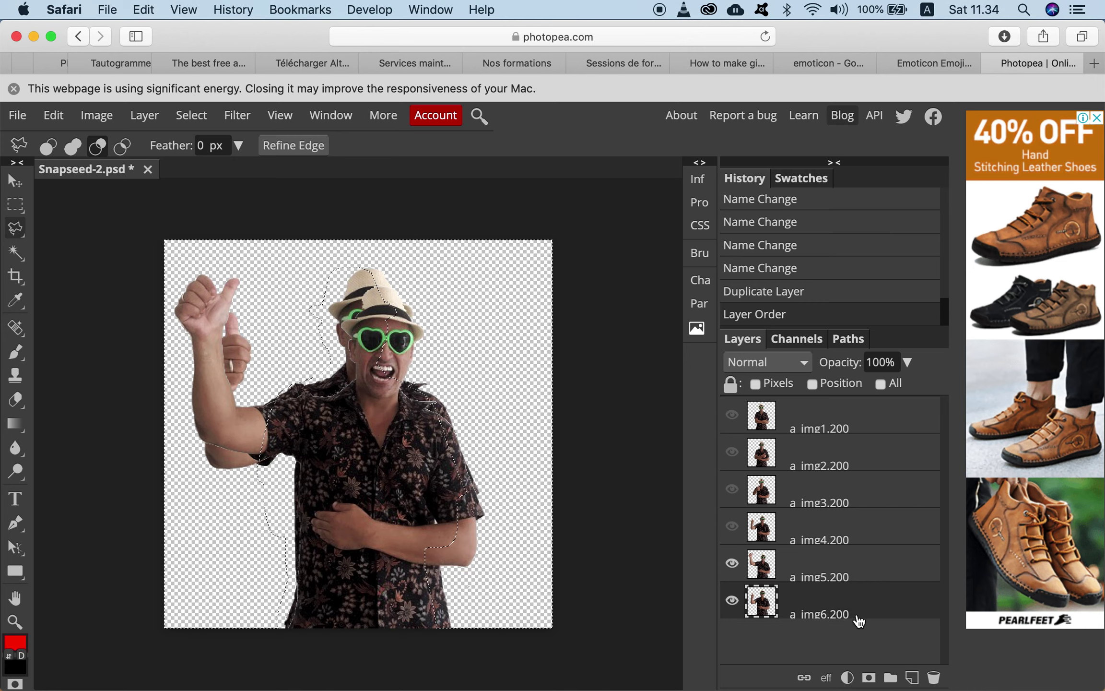
Place a duplicate of the _a_img3.200 layer below _a_img6.200 and name it _a_img7.200.
right_click(821, 499)
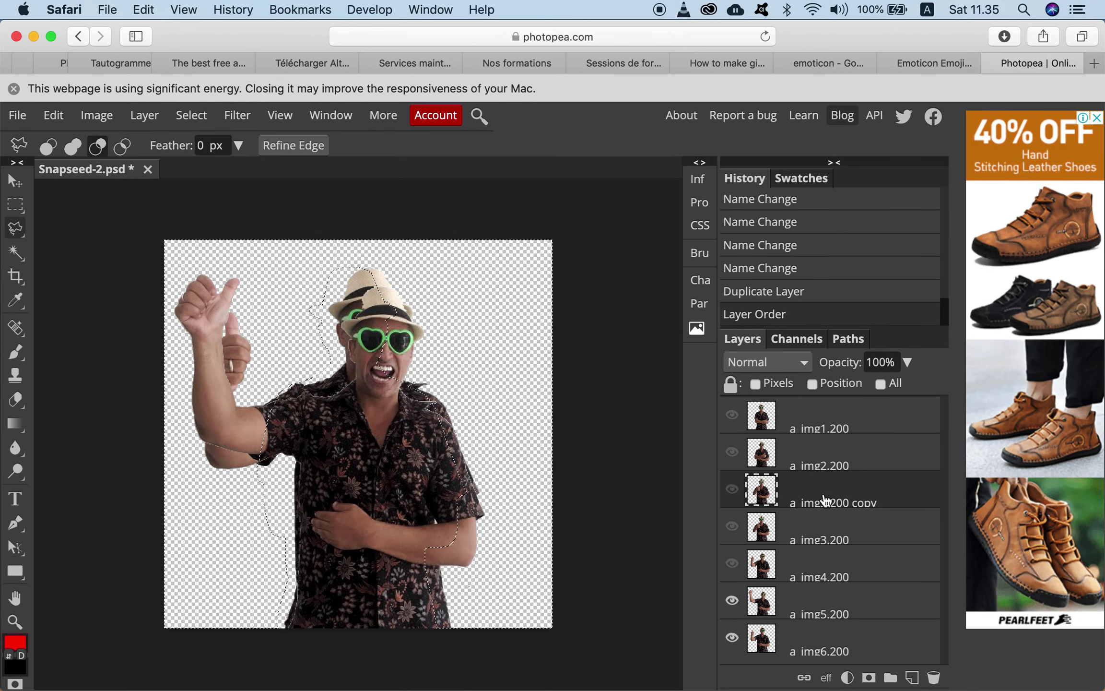
left_click_drag(825, 500, 822, 649)
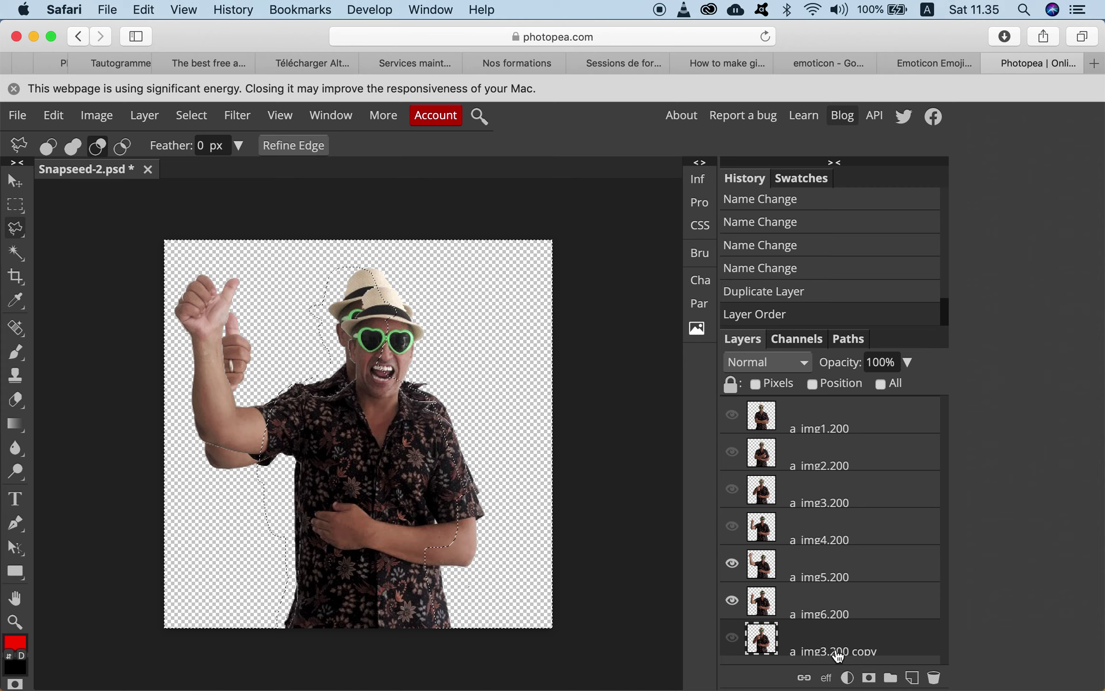
double_click(867, 653)
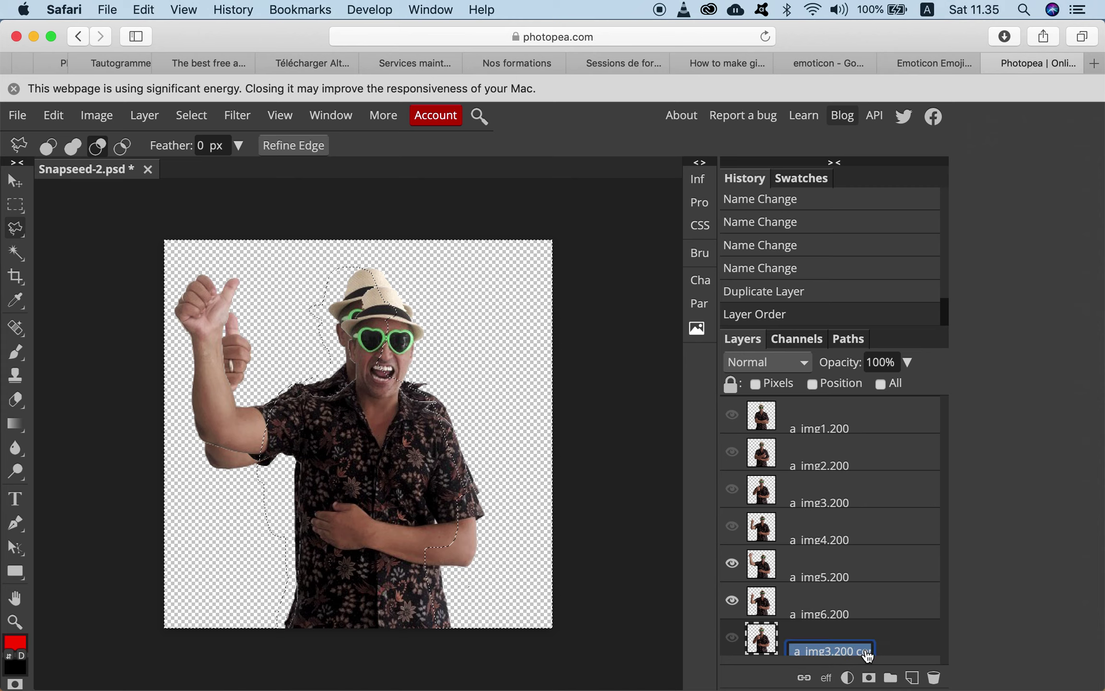
double_click(865, 650)
key("super+a")
type("_a_img7.200")
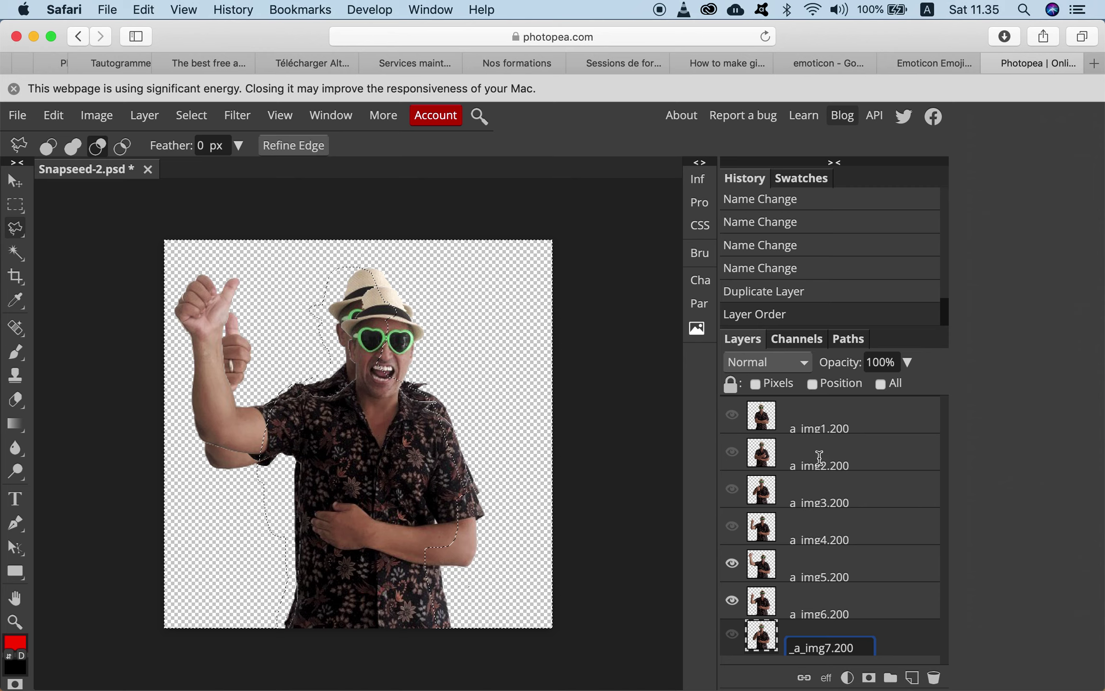
key("Return")
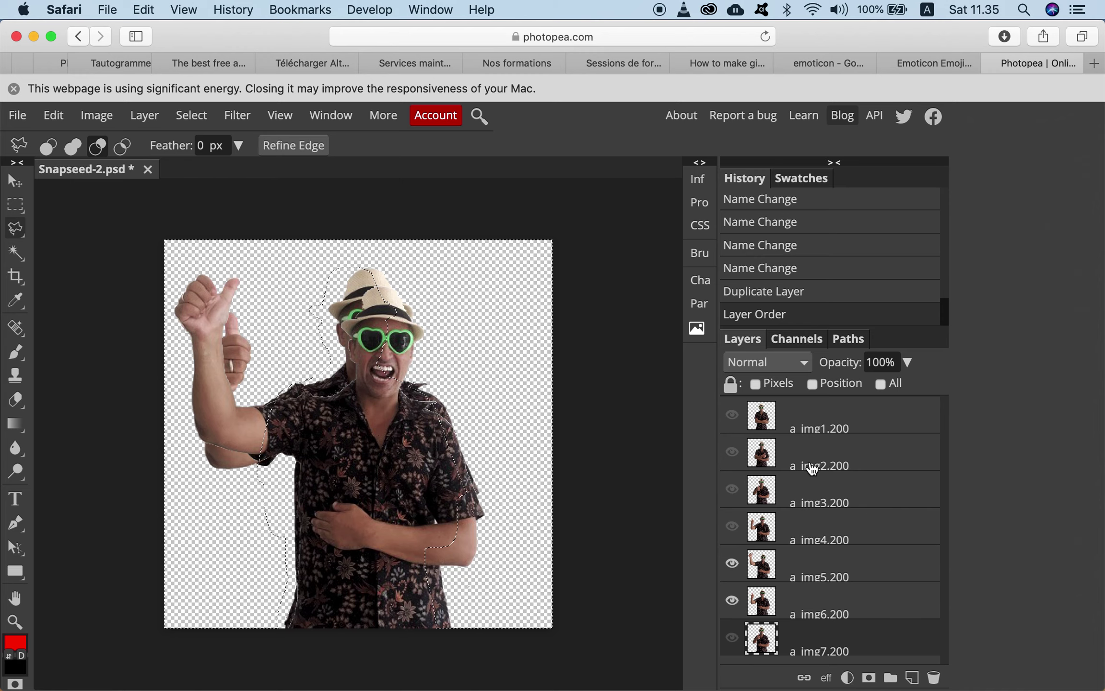
Duplicate the _a_img2.200 layer and move the copy below _a_img7.200.
right_click(812, 469)
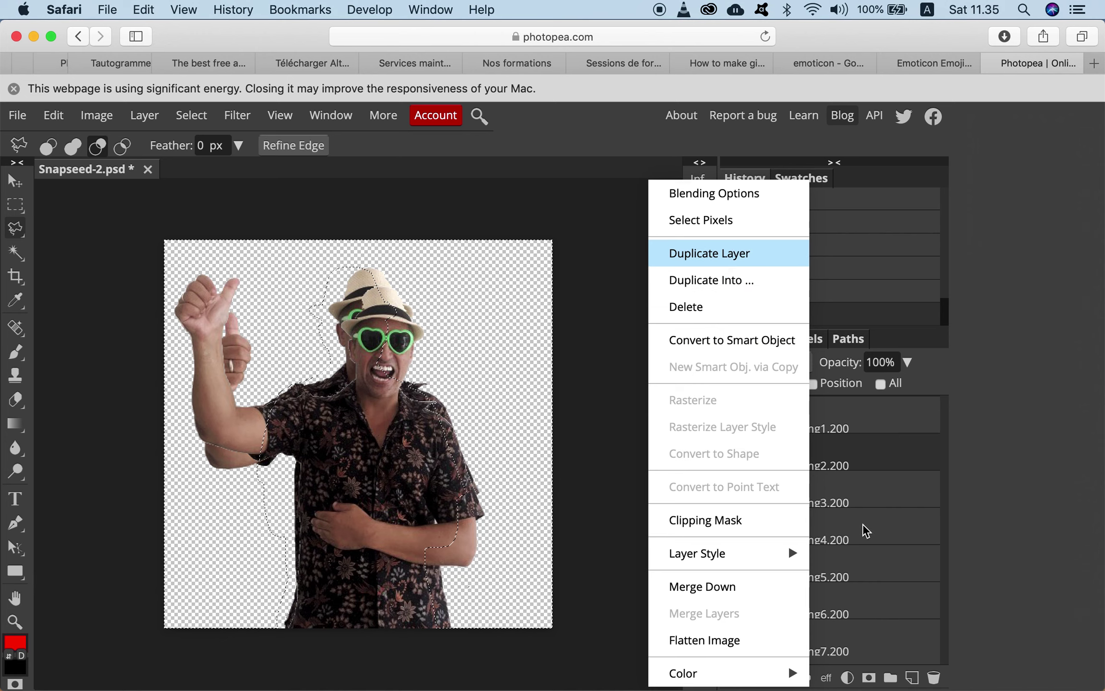
scroll(809, 523, "down", 2)
scroll(810, 523, "up", 1)
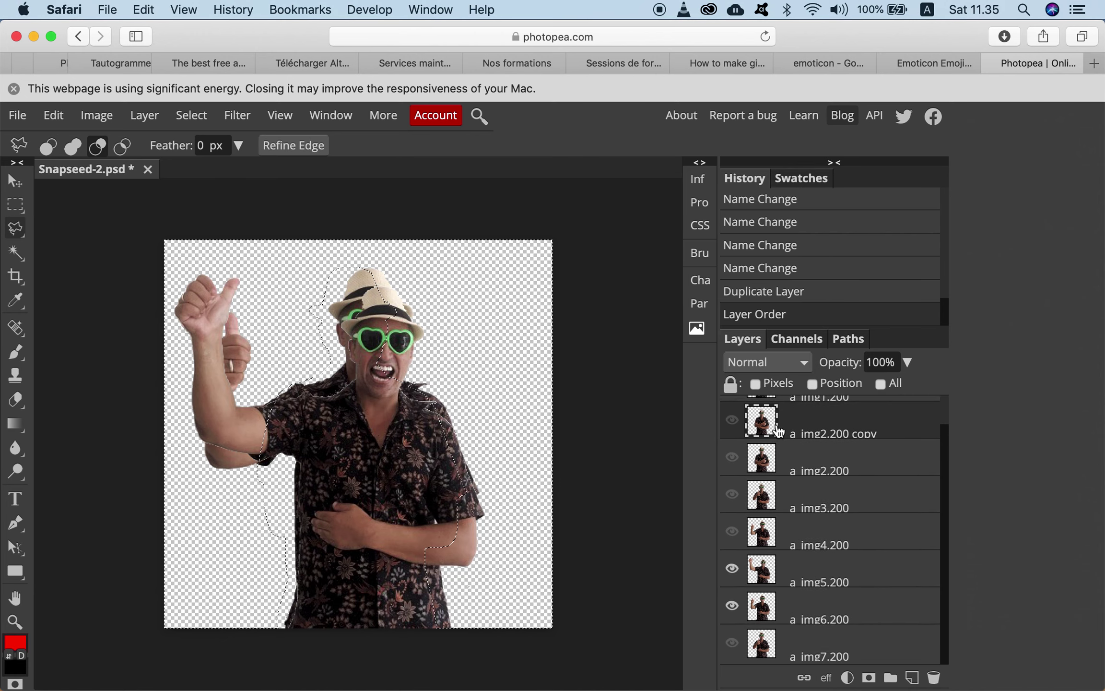
left_click_drag(791, 431, 811, 670)
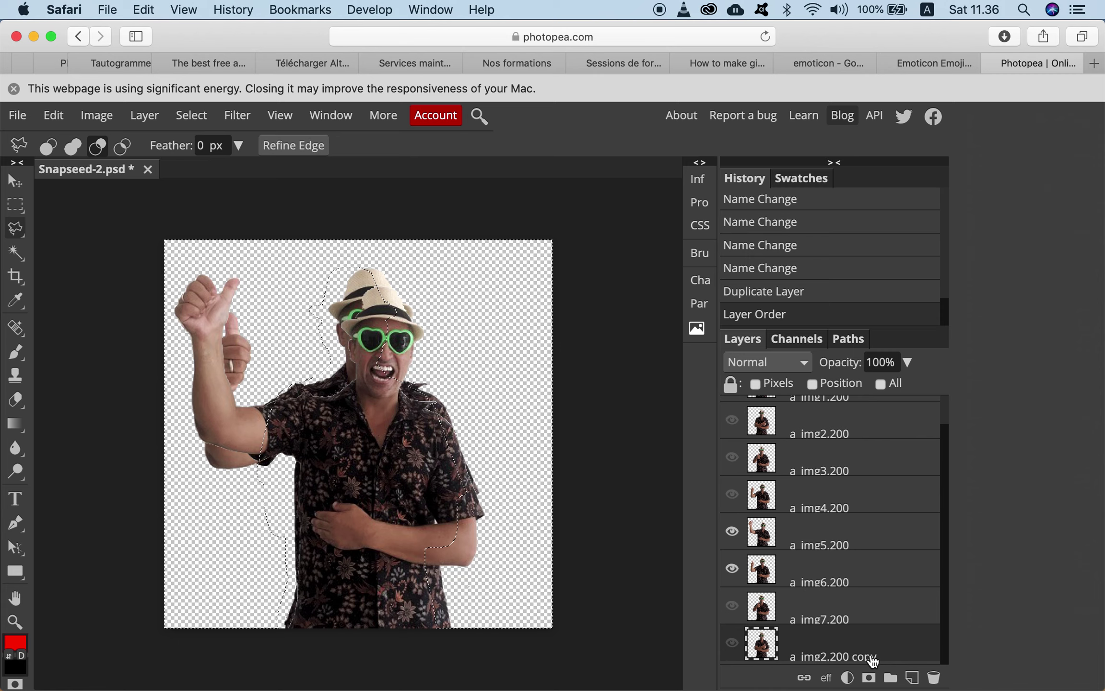
Rename the copy of _a_img2.200 at the bottom of the stack _a_img8.200.
right_click(873, 661)
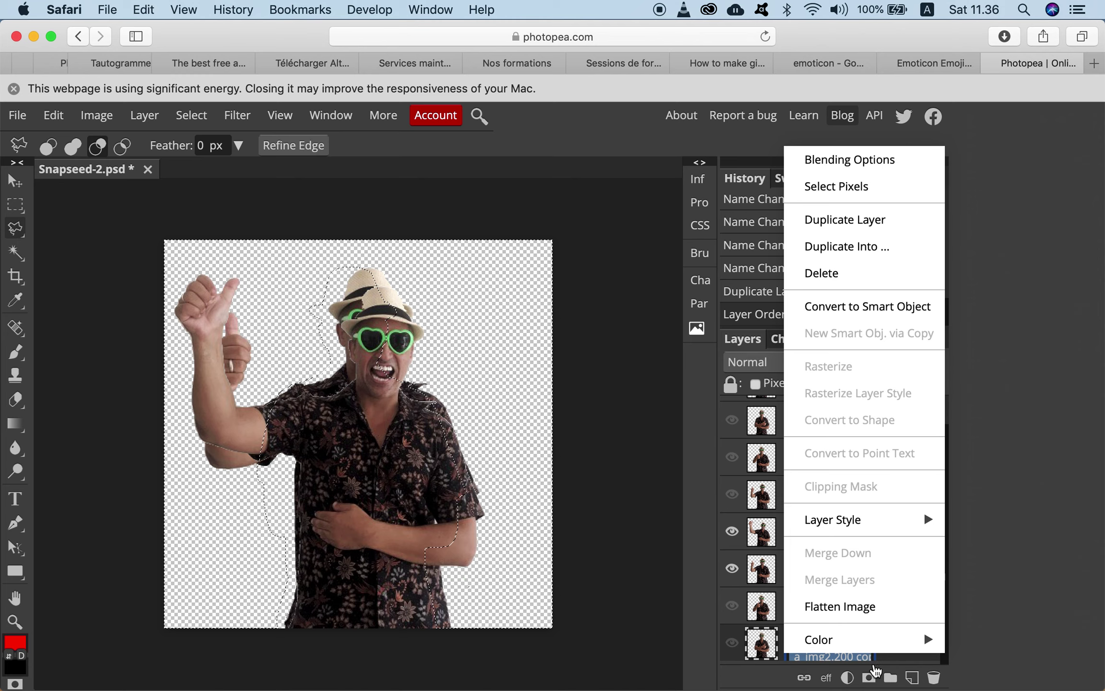
left_click(865, 657)
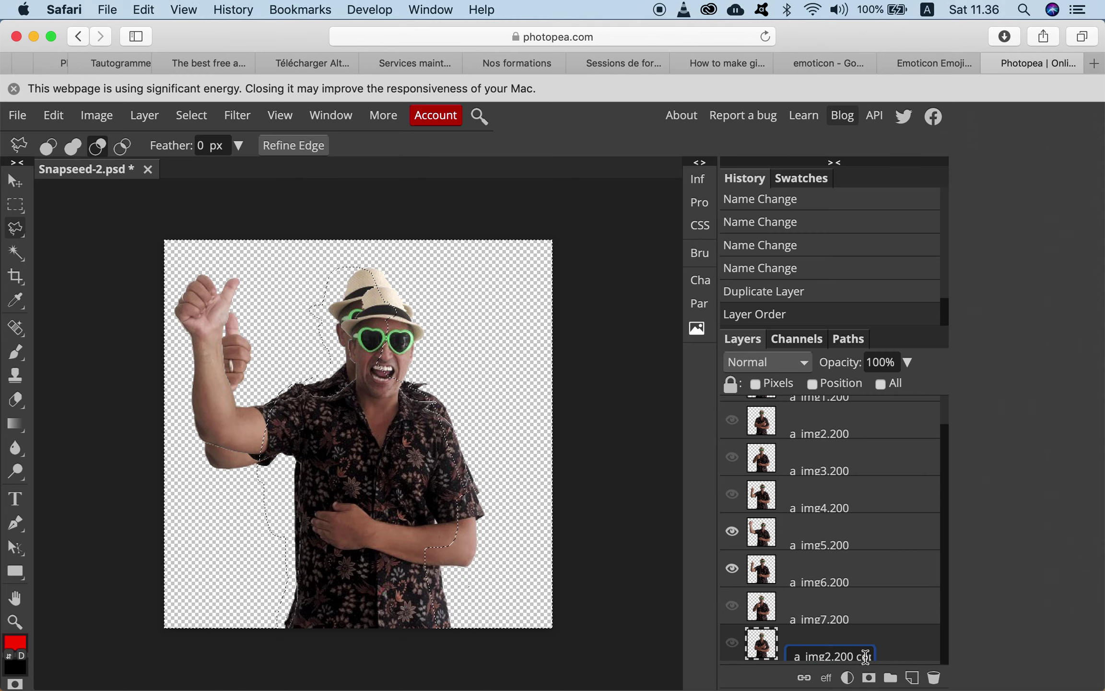
double_click(866, 657)
key("BackSpace")
key("BackSpace")
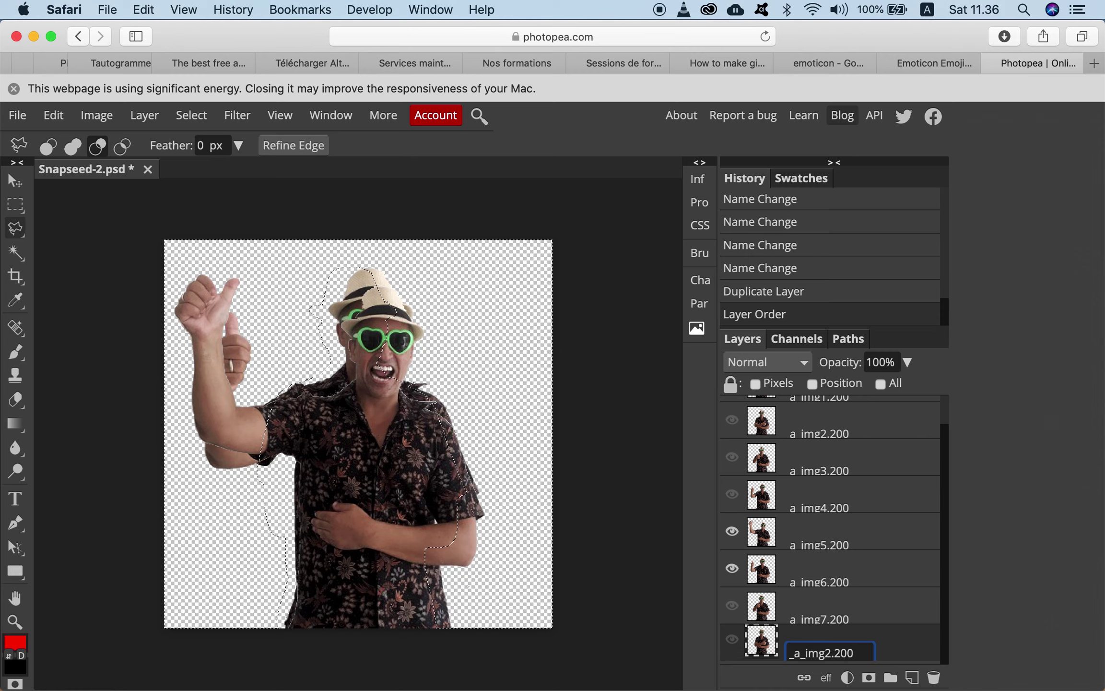
key("BackSpace")
key("BackSpace")
type("8")
key("Return")
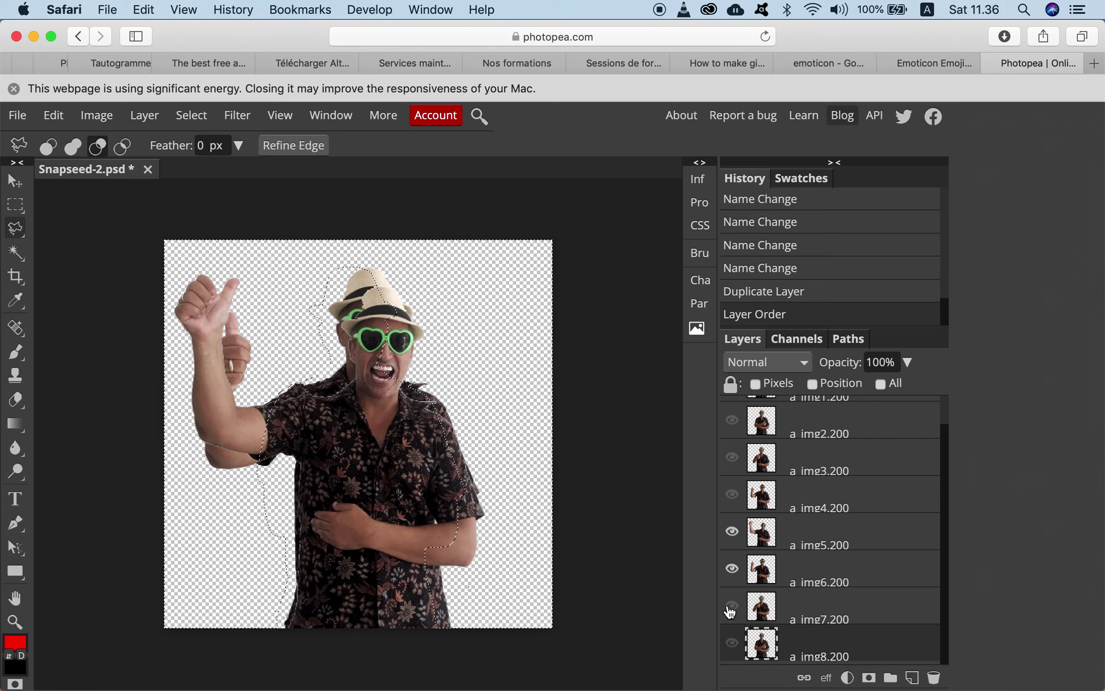
Review the frame sequence from _a_img1.200 to _a_img8.200 by toggling the visibility of individual layers.
key("alt+bracketright")
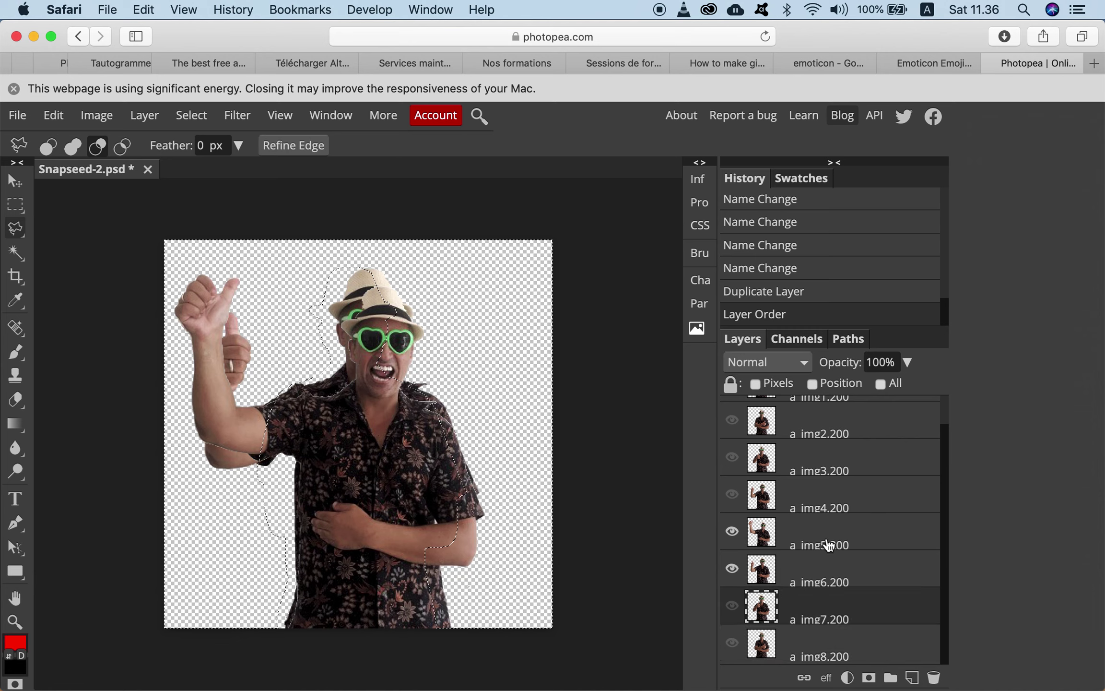
key("super+z")
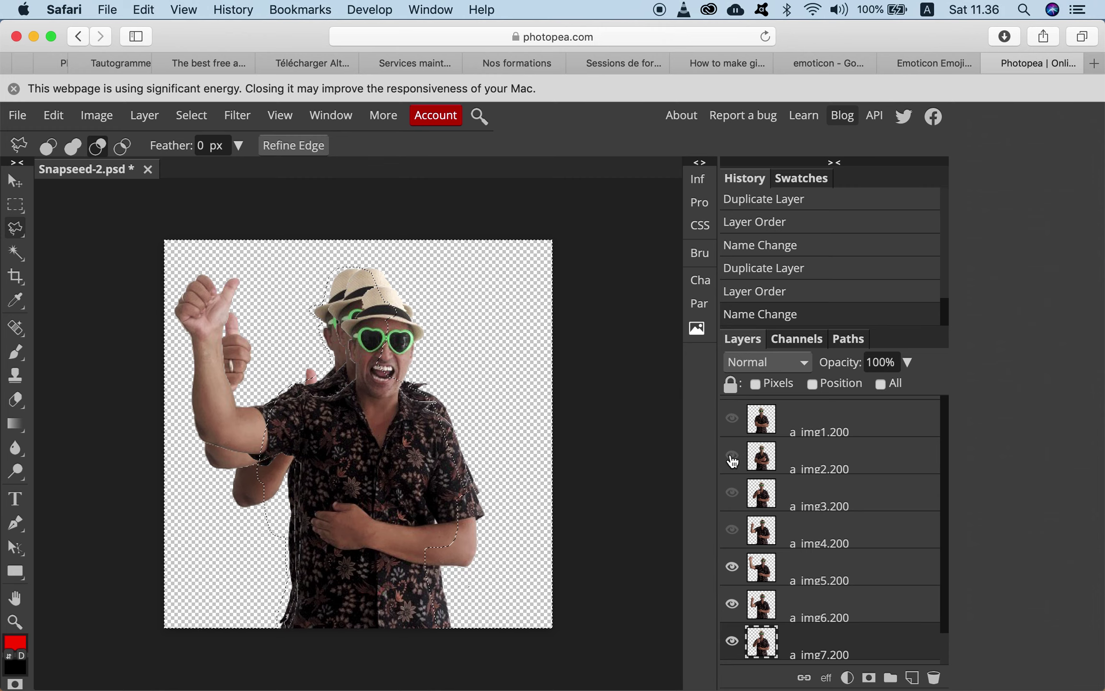
scroll(736, 506, "up", 1)
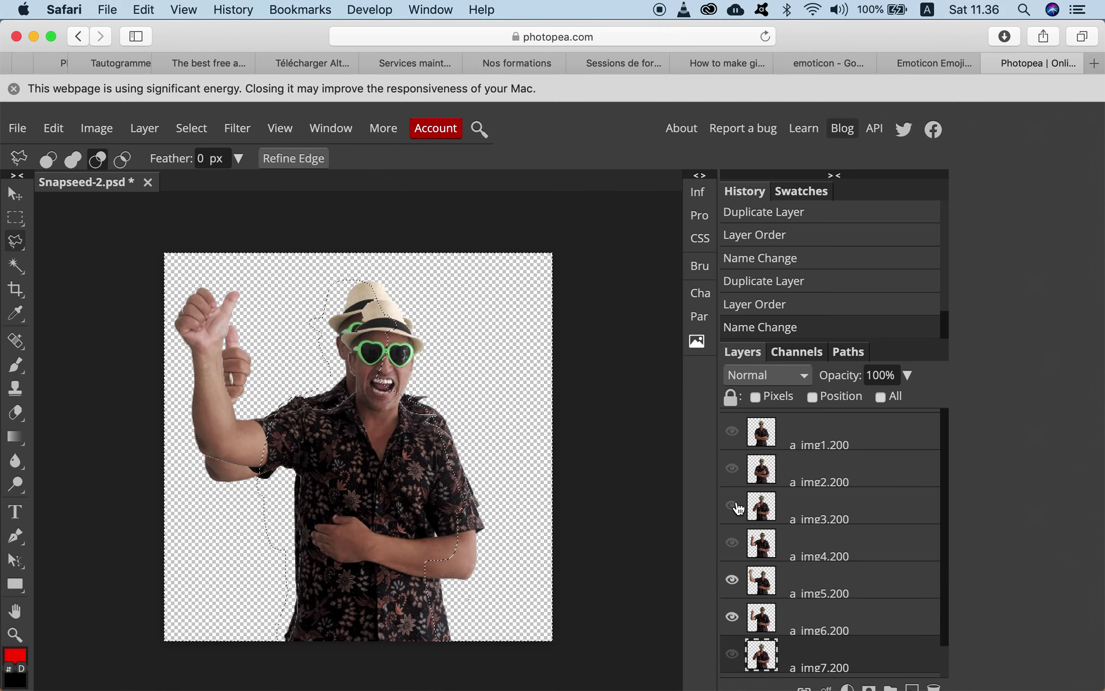
scroll(738, 509, "down", 1)
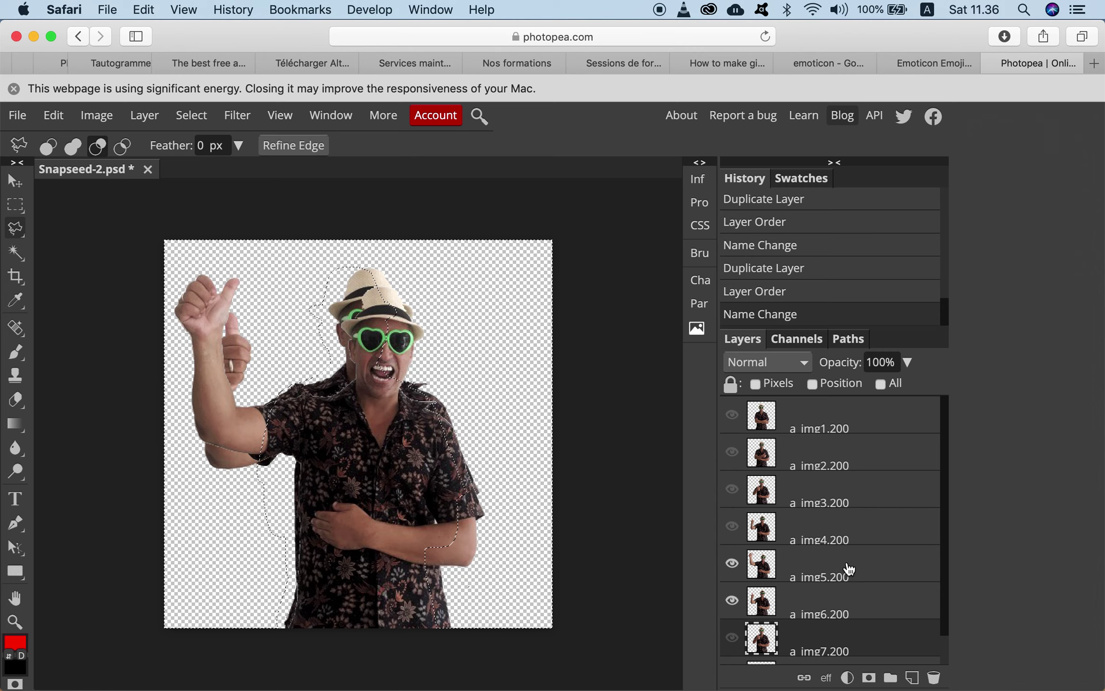
scroll(849, 568, "down", 1)
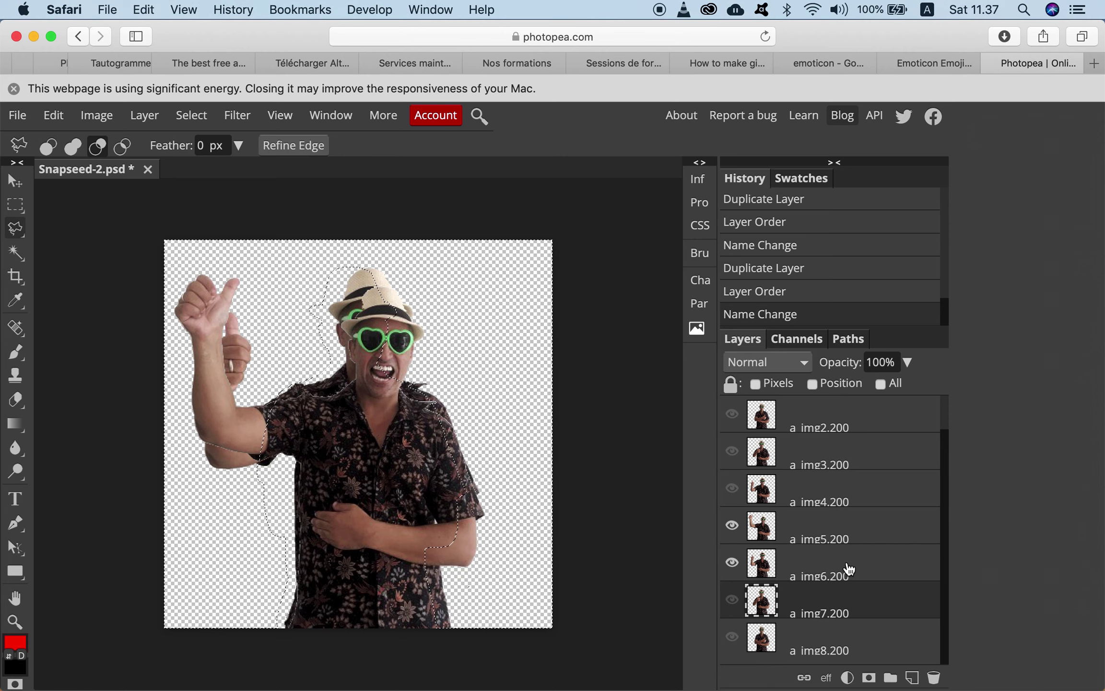
scroll(849, 568, "up", 1)
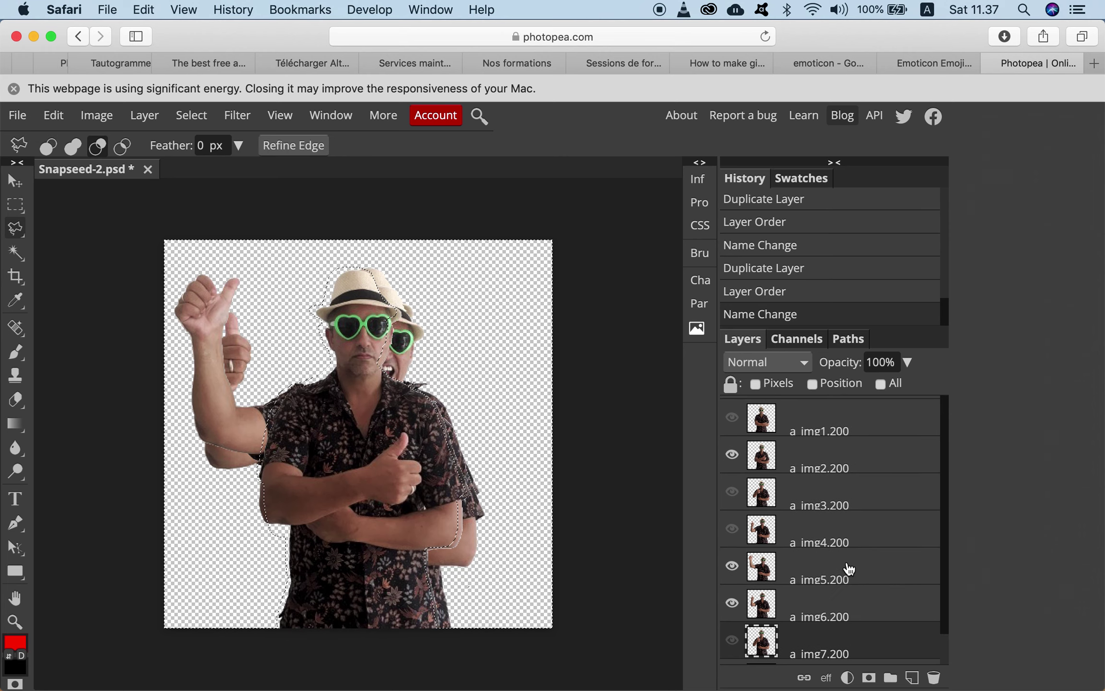
left_click(732, 419)
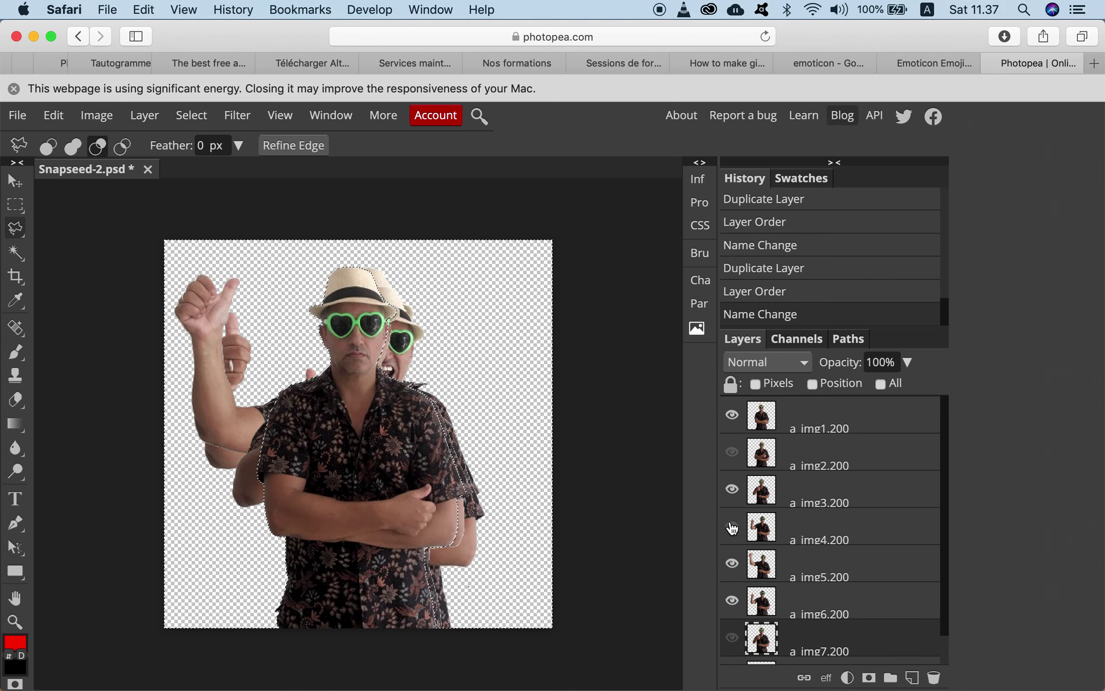
left_click(733, 528)
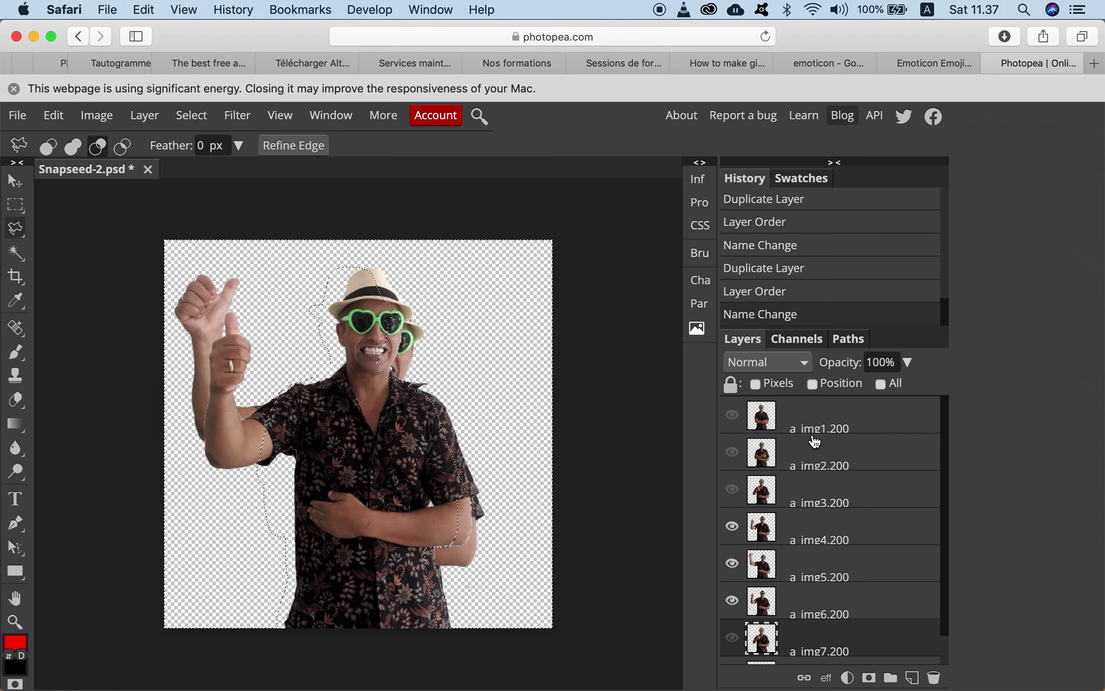
scroll(850, 507, "down", 2)
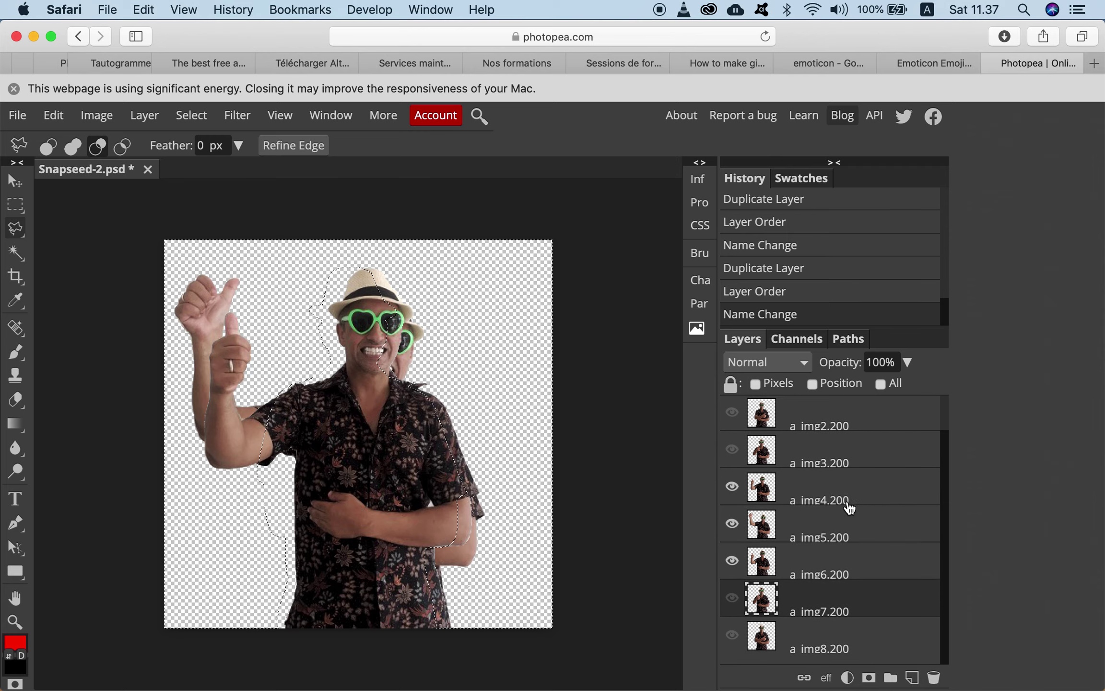
scroll(847, 494, "up", 2)
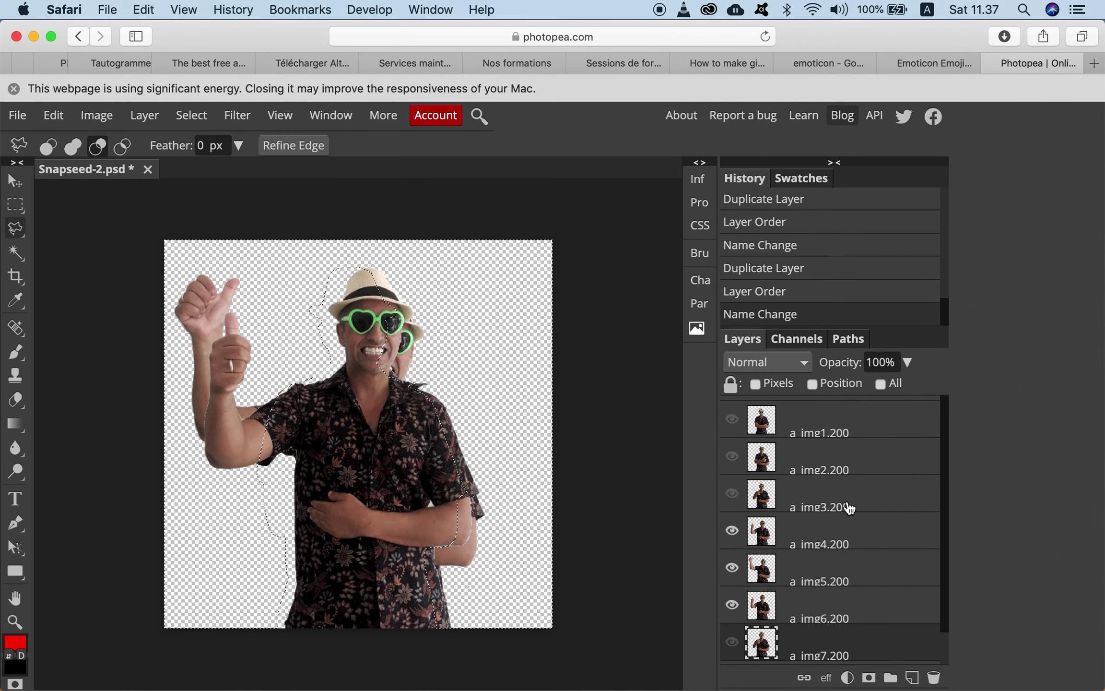
Make the hidden frame layers _a_img1, _a_img2, _a_img3, _a_img7 and _a_img8 visible and save the document as a PSD.
scroll(774, 442, "down", 1)
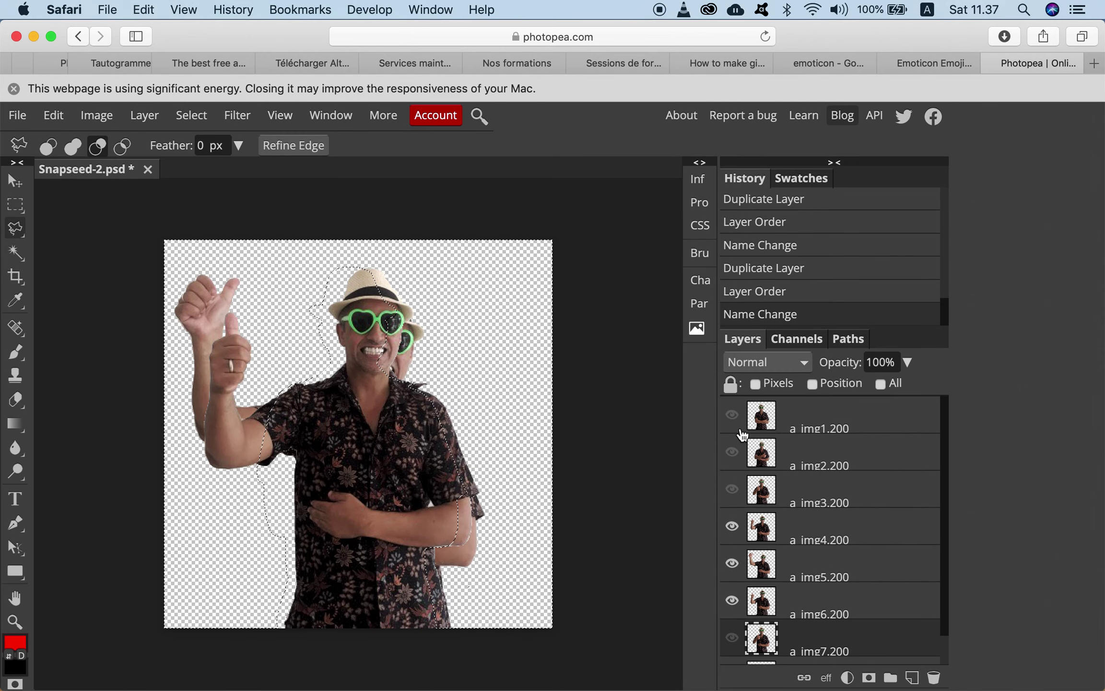
left_click(731, 456)
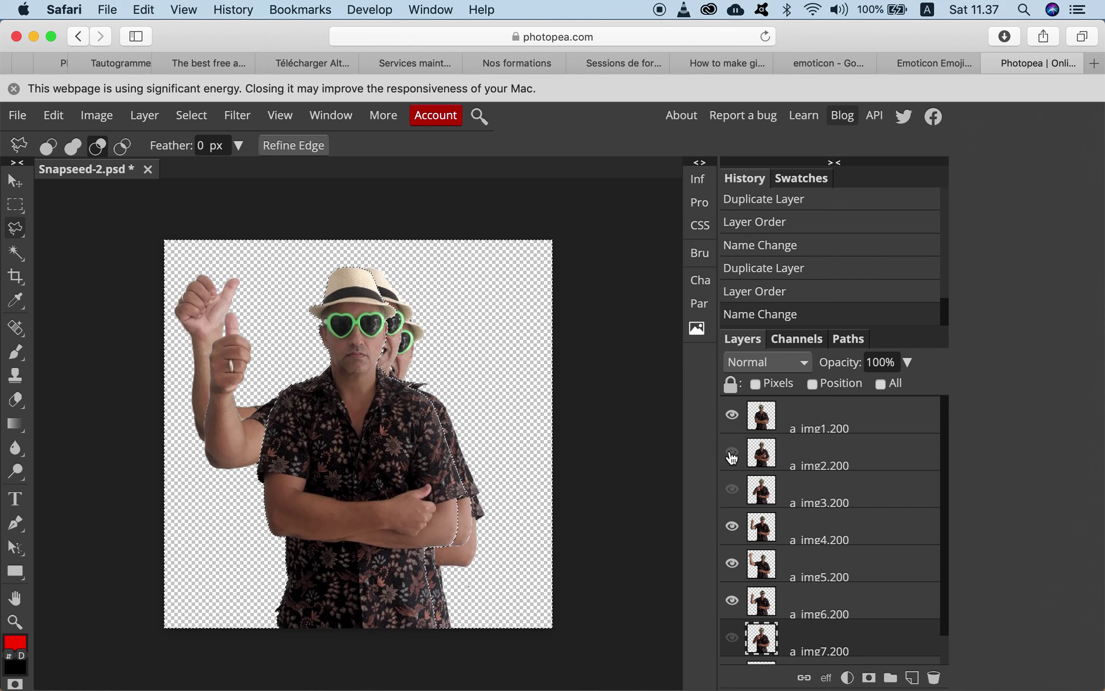
left_click(732, 457)
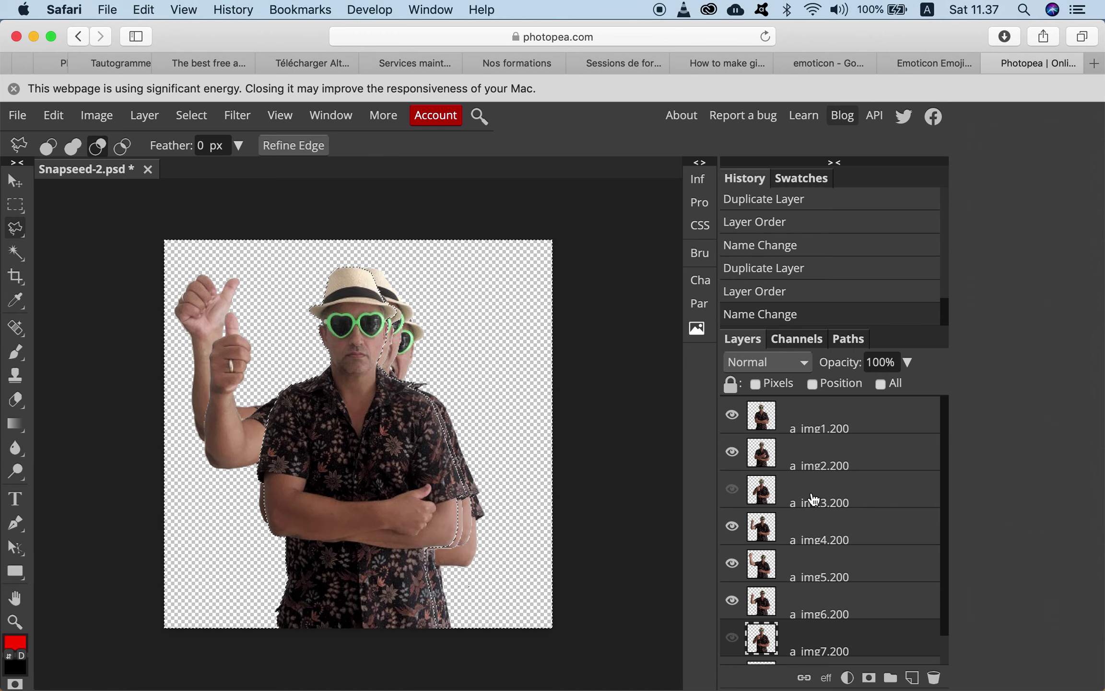
scroll(814, 501, "down", 2)
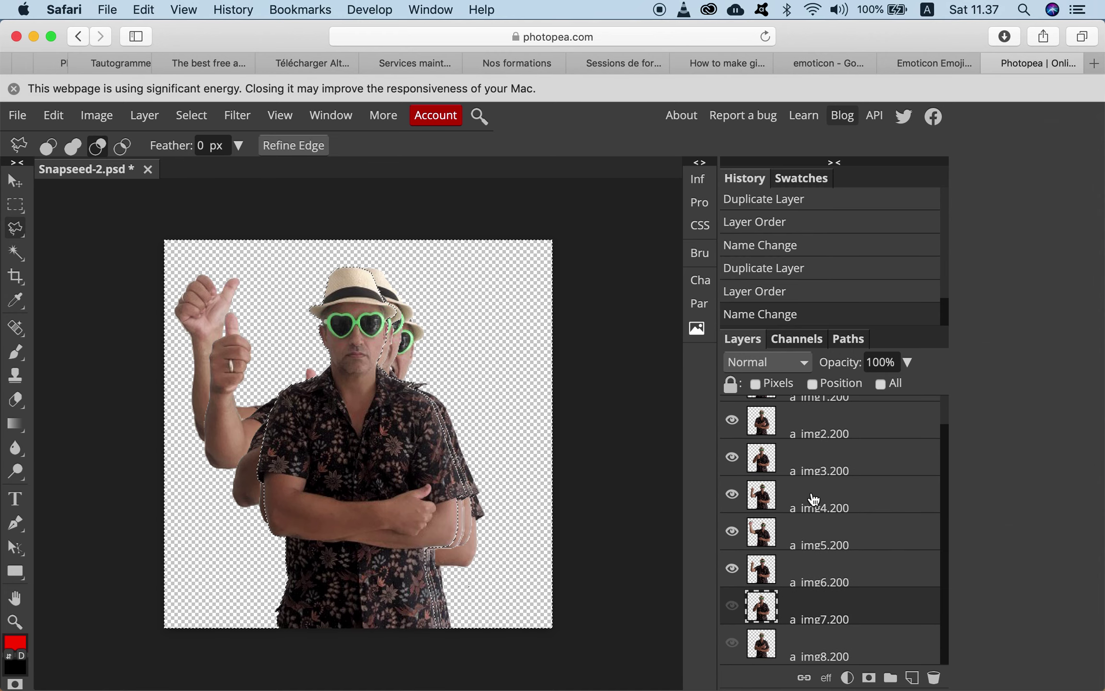
left_click(732, 607)
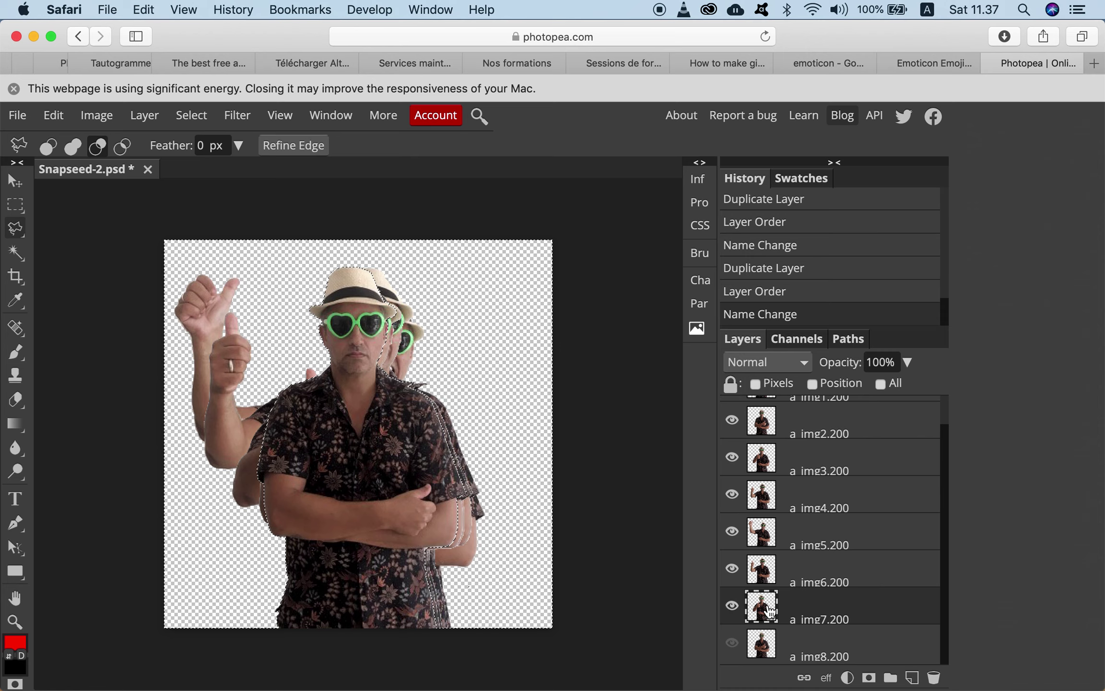
left_click(733, 644)
left_click(17, 115)
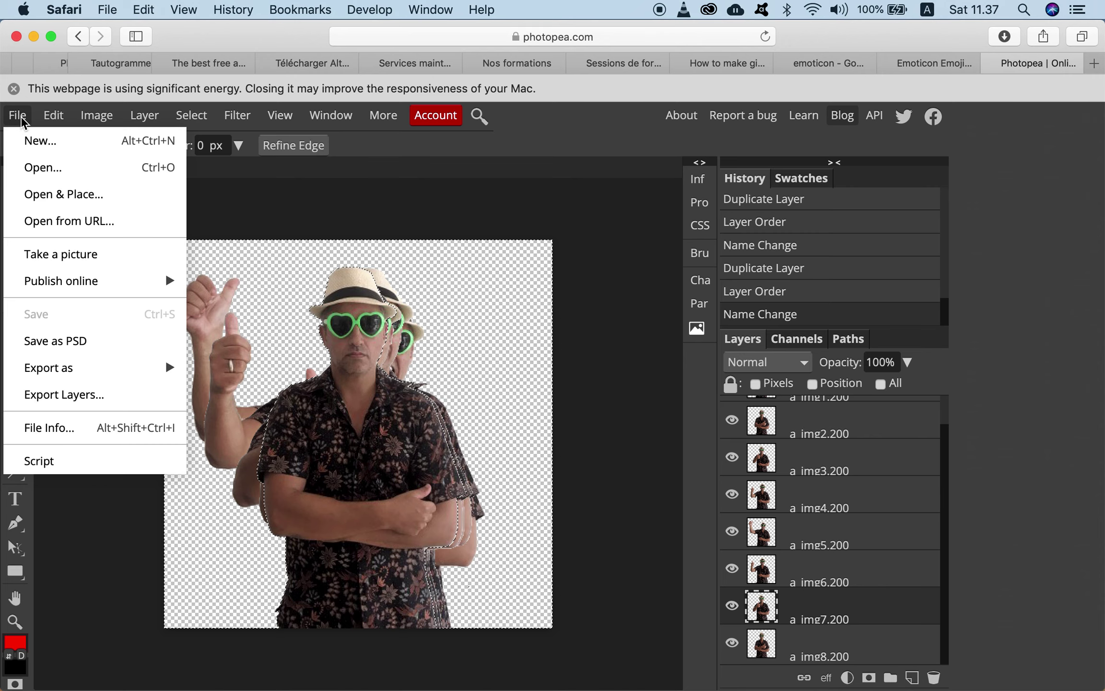
left_click(87, 351)
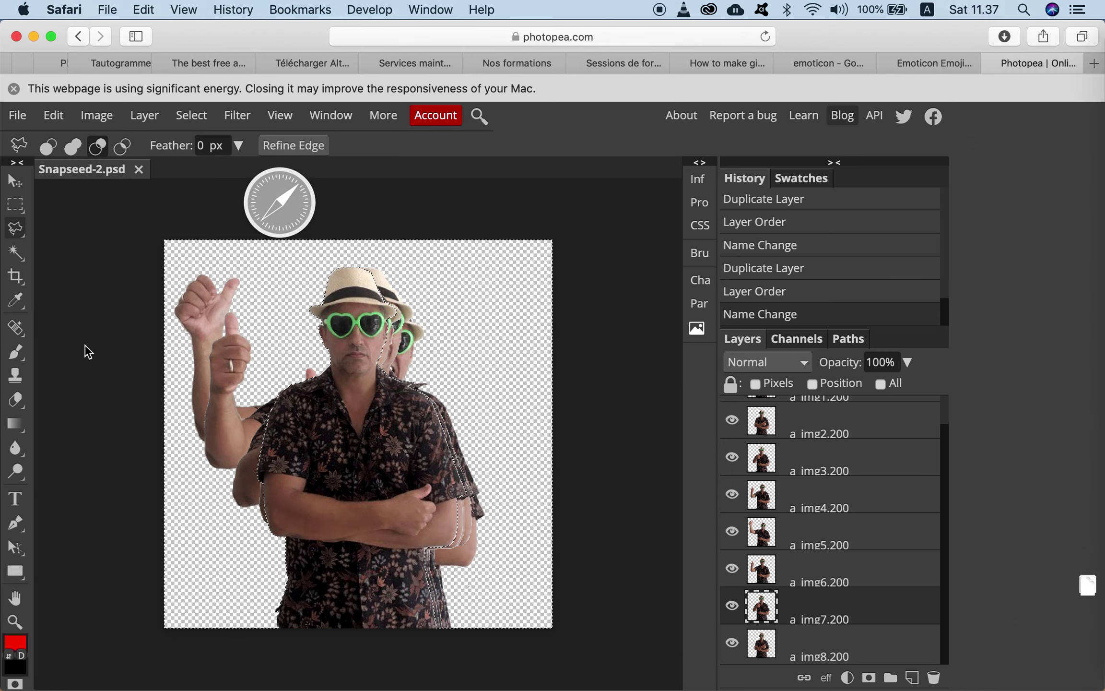
Export the document as an animated GIF with the playback speed set to 56% and save the file.
left_click(18, 119)
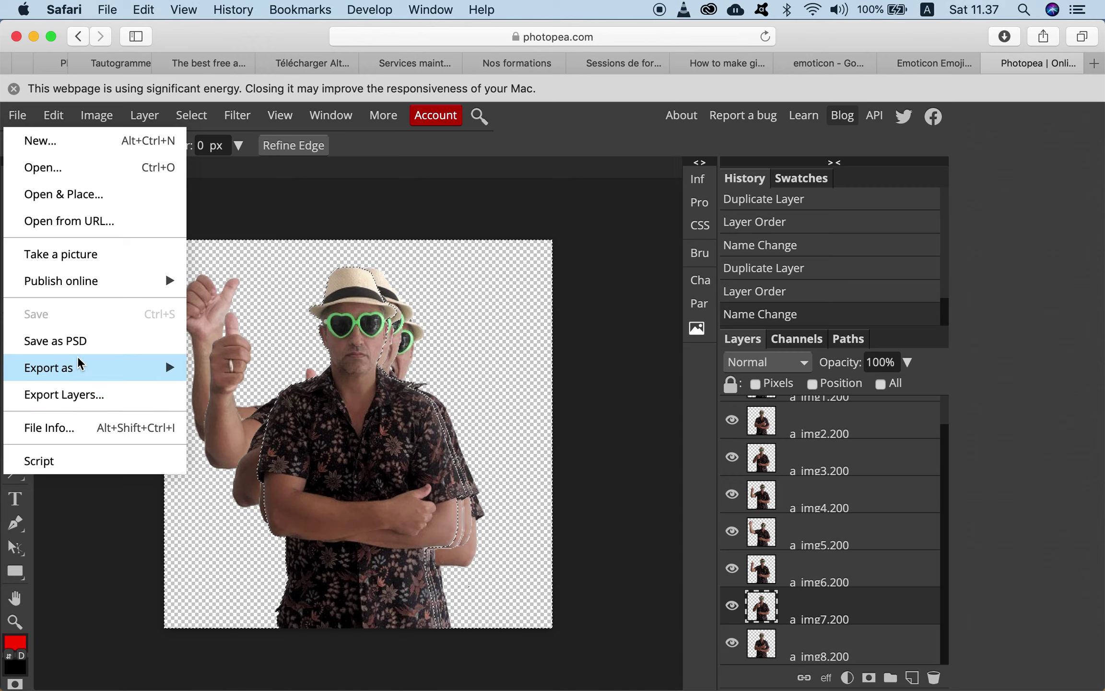
mouse_move(82, 370)
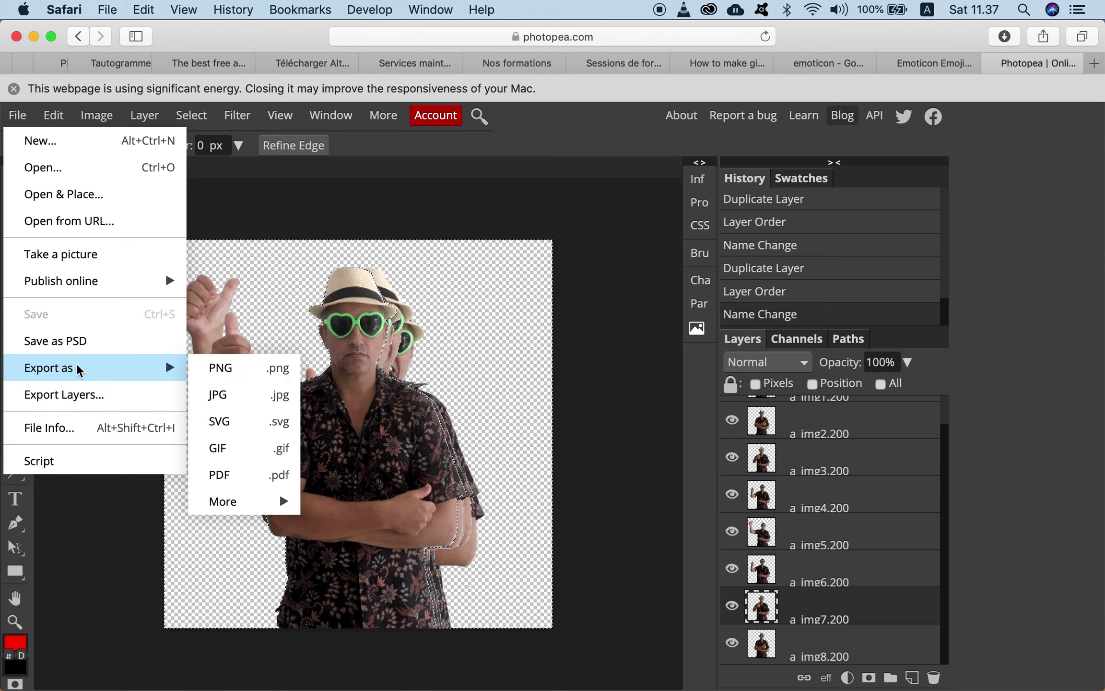
left_click(226, 448)
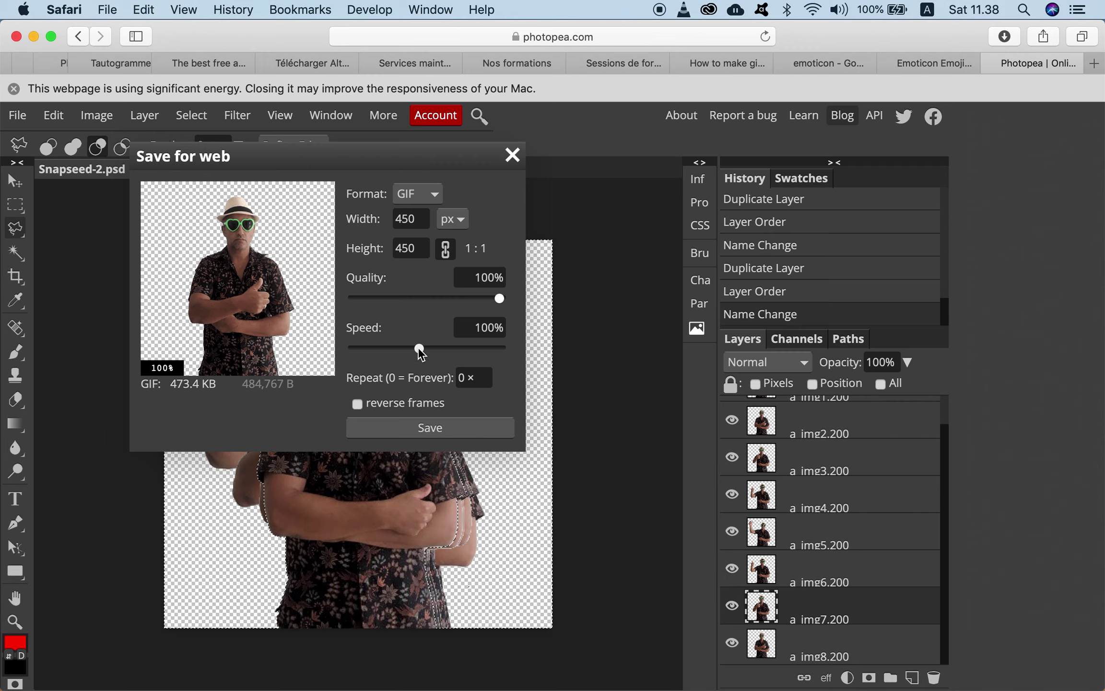
left_click_drag(418, 347, 395, 347)
scroll(492, 333, "up", 2)
scroll(496, 338, "up", 18)
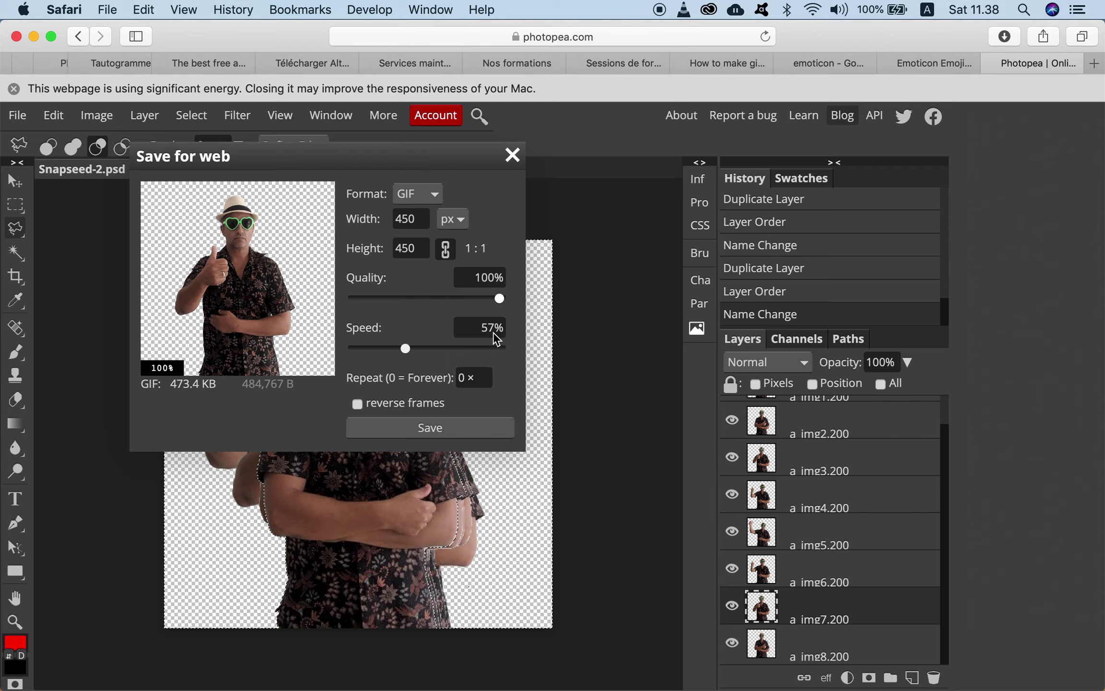
scroll(496, 338, "down", 1)
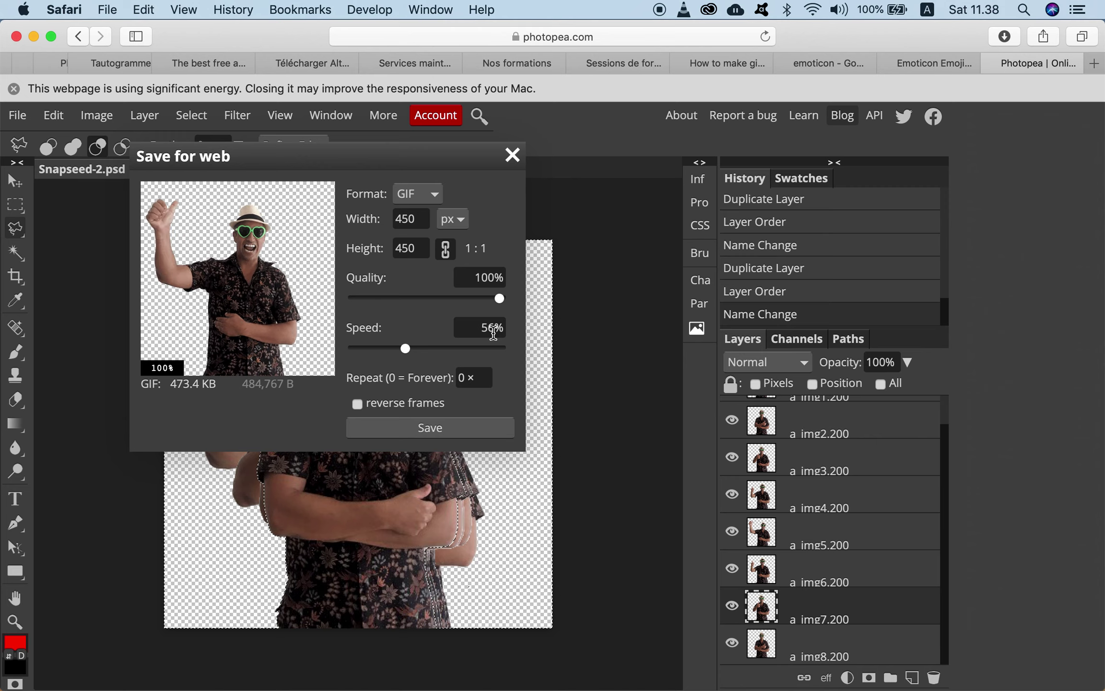
left_click(467, 428)
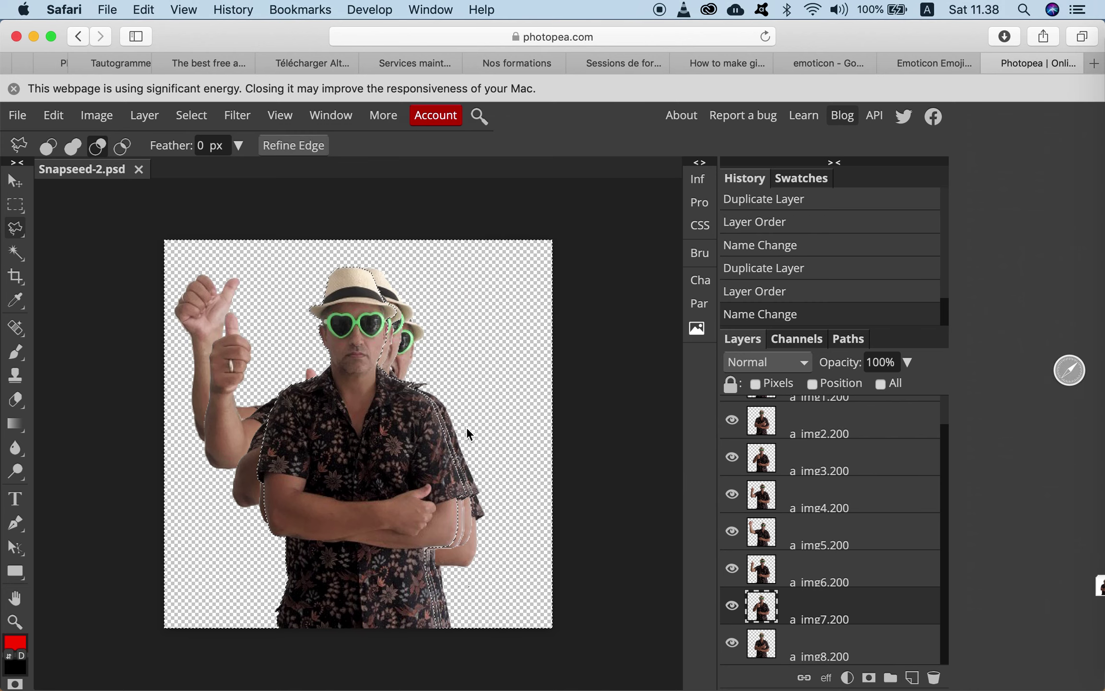
Locate the downloaded Snapseed-2.gif in Finder, check its animation, and open it briefly in Preview to view its frames.
left_click(1006, 37)
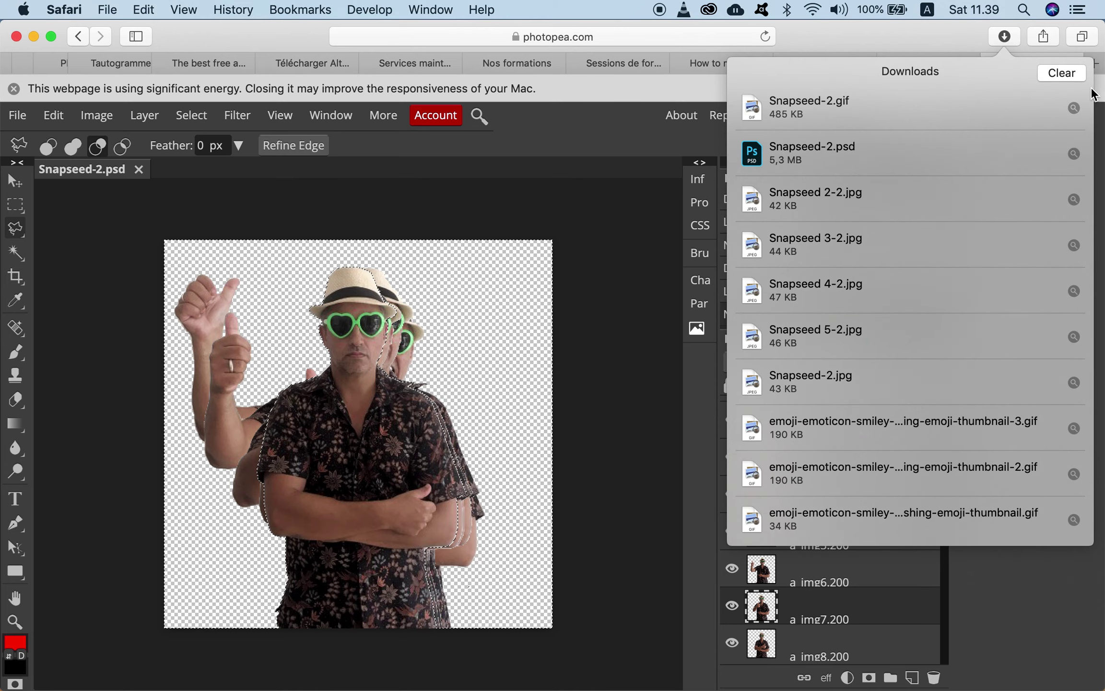
left_click(1075, 108)
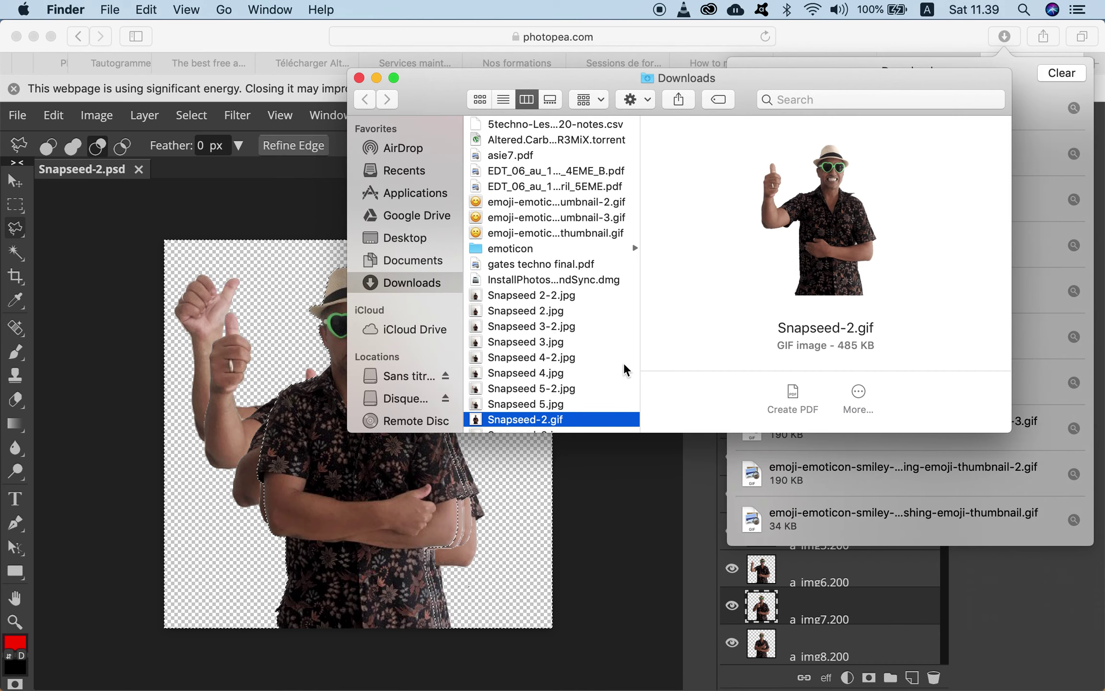
double_click(507, 369)
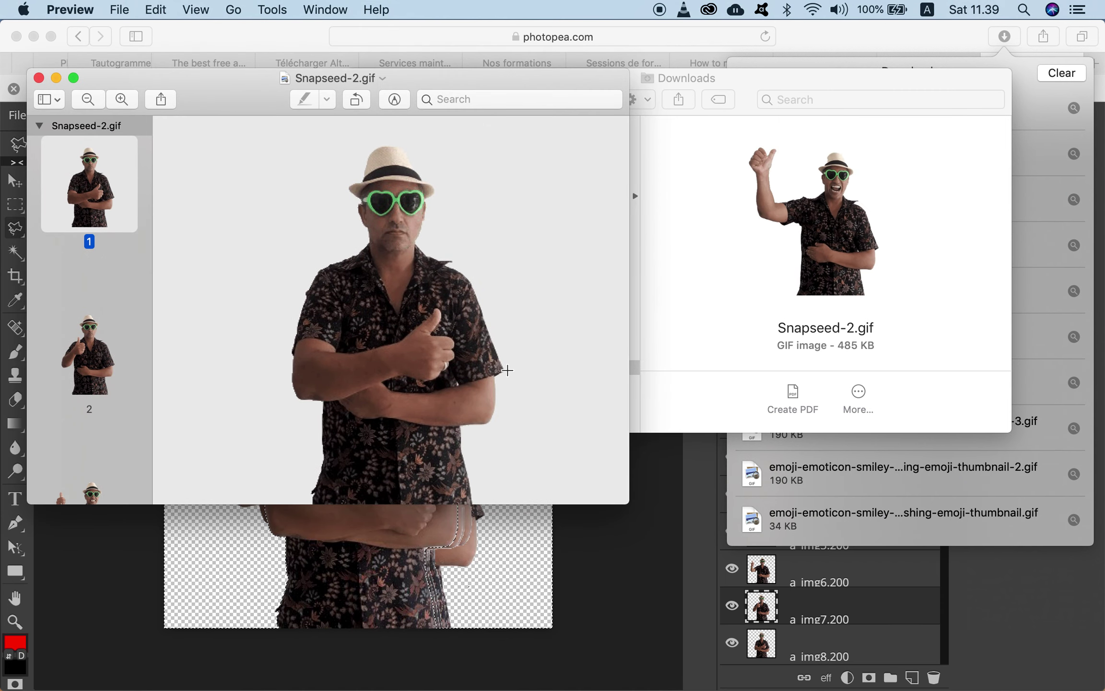
left_click(39, 78)
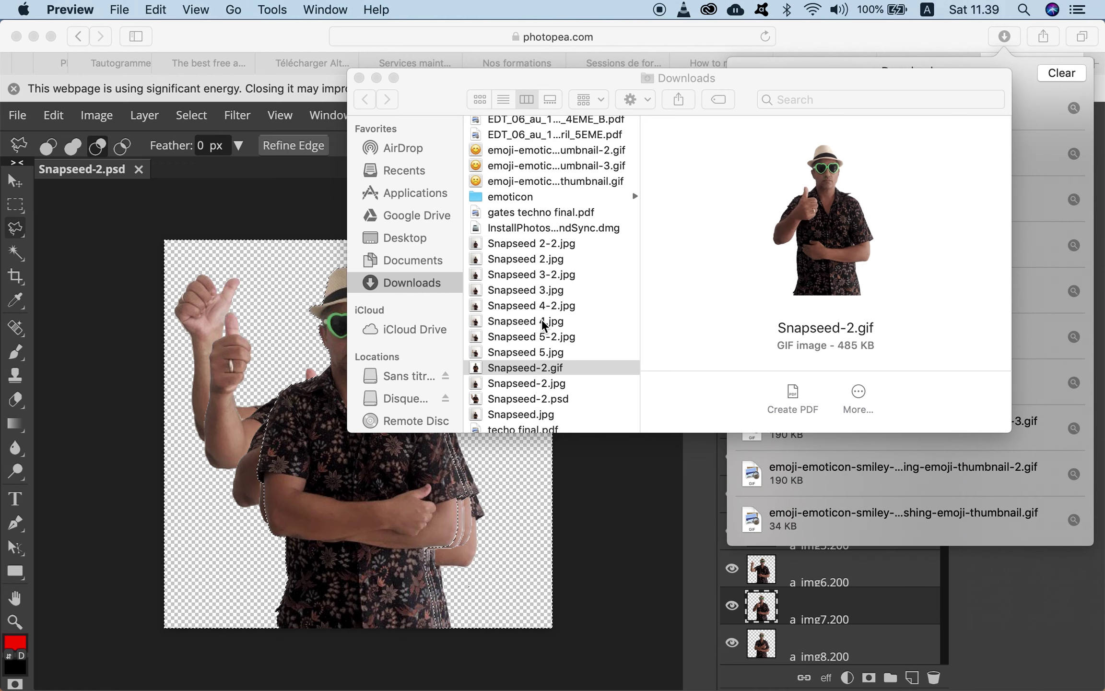
scroll(544, 324, "down", 1)
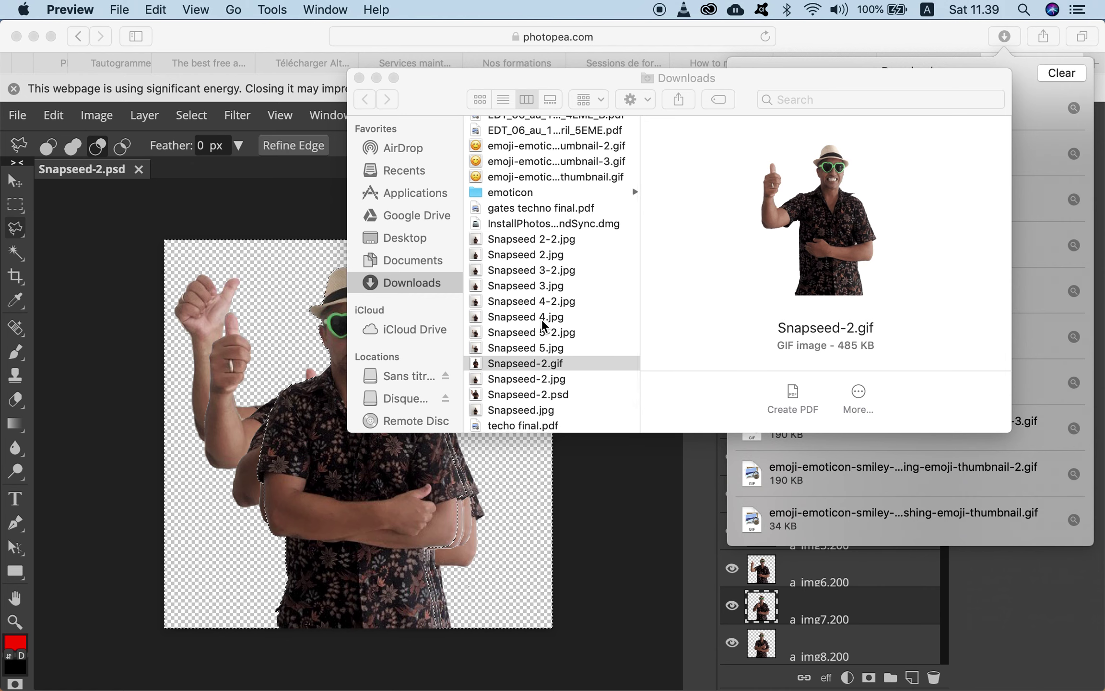